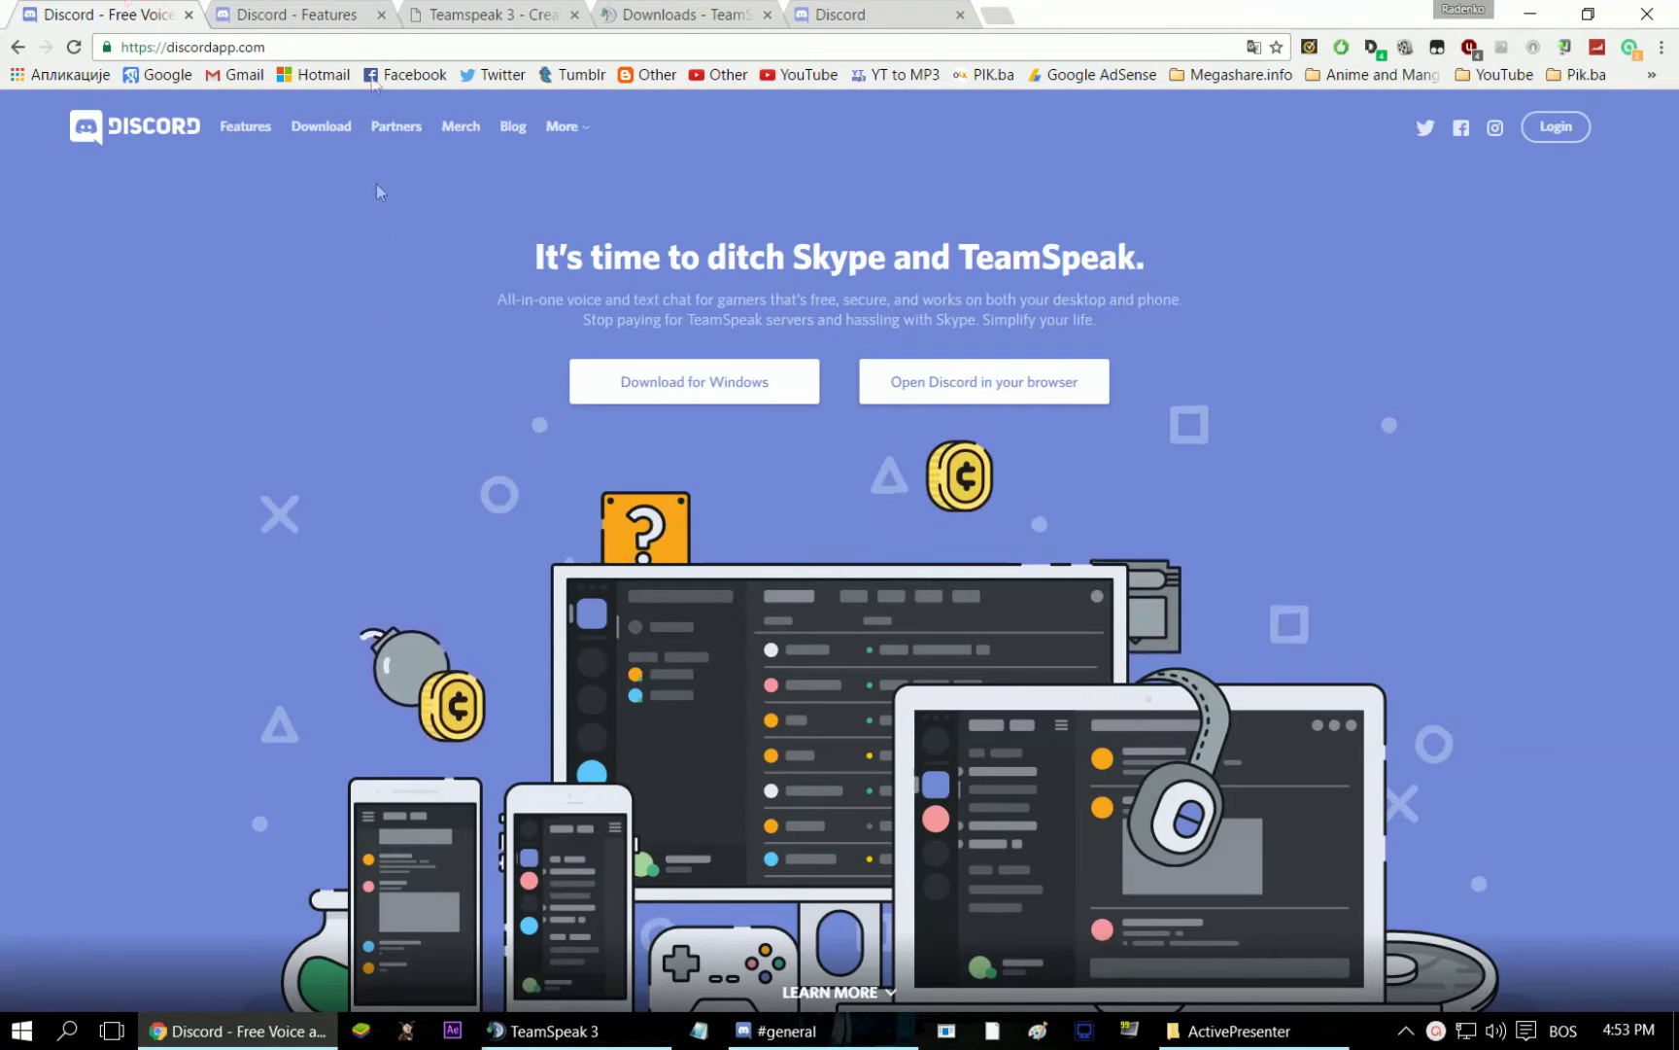
- Examine Discord's feature comparison with Ventrilo, TeamSpeak and Skype, including free communication, IP protection, codec and latency, plus the homepage tagline
left_click(291, 13)
scroll(53, 567, "down", 1)
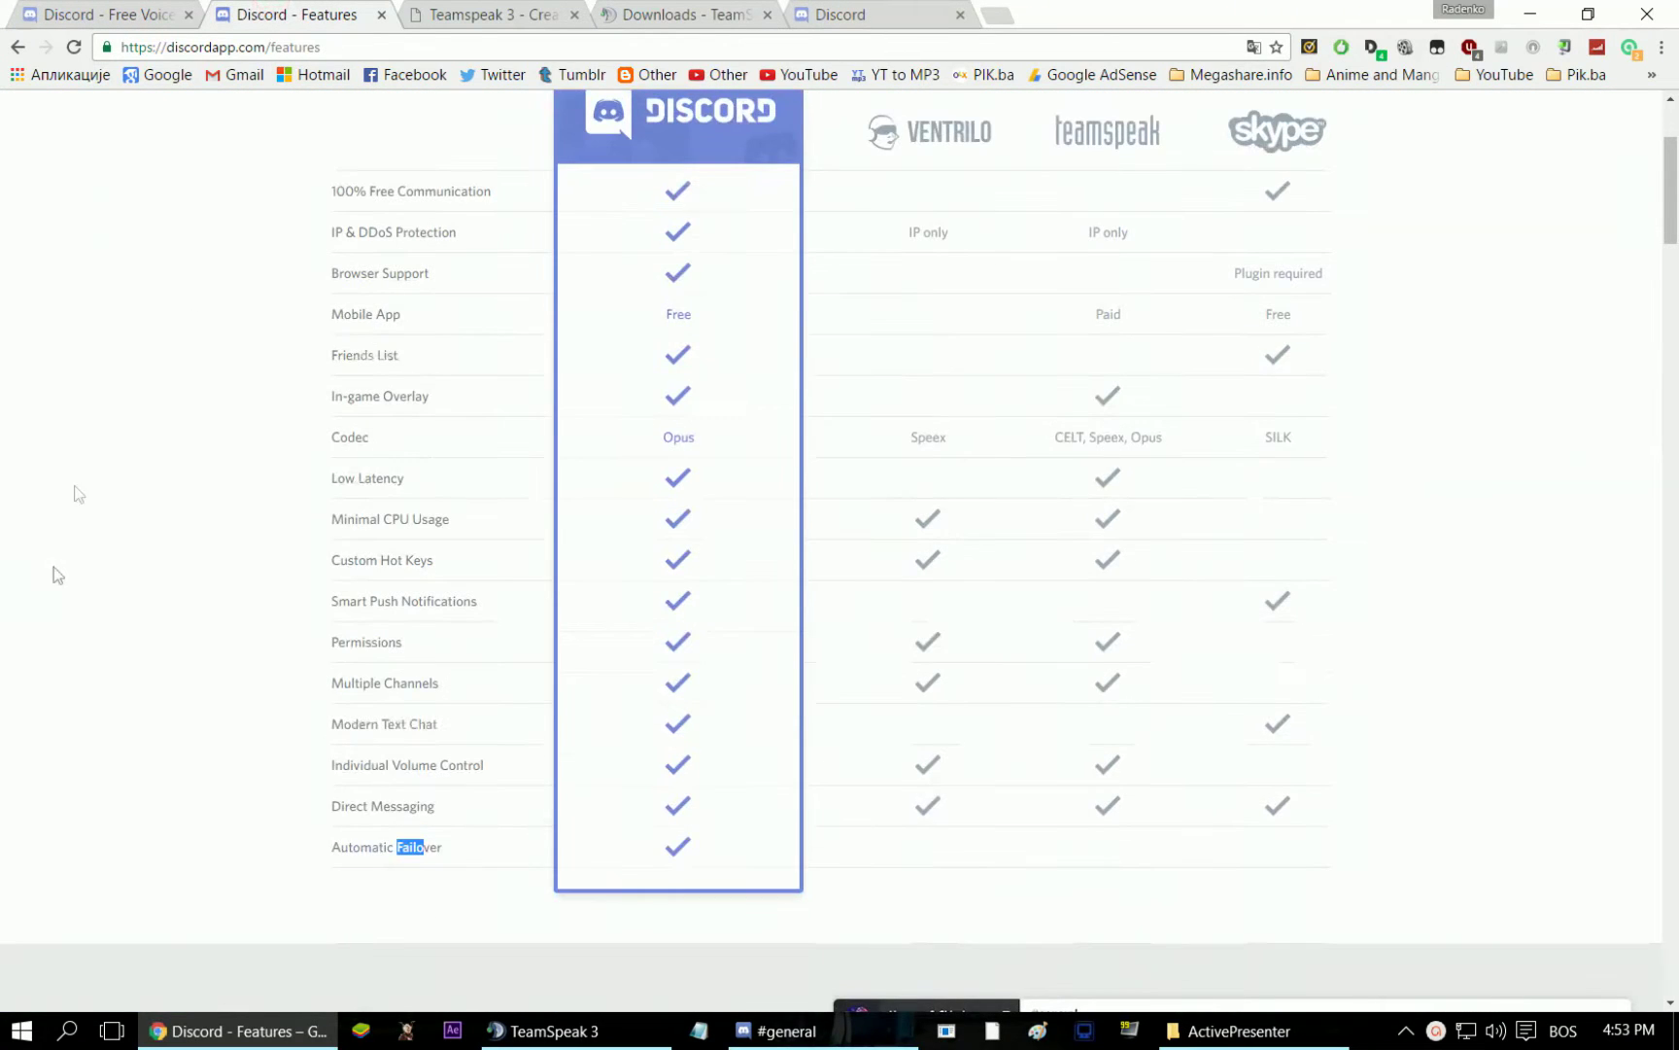
left_click_drag(337, 187, 389, 192)
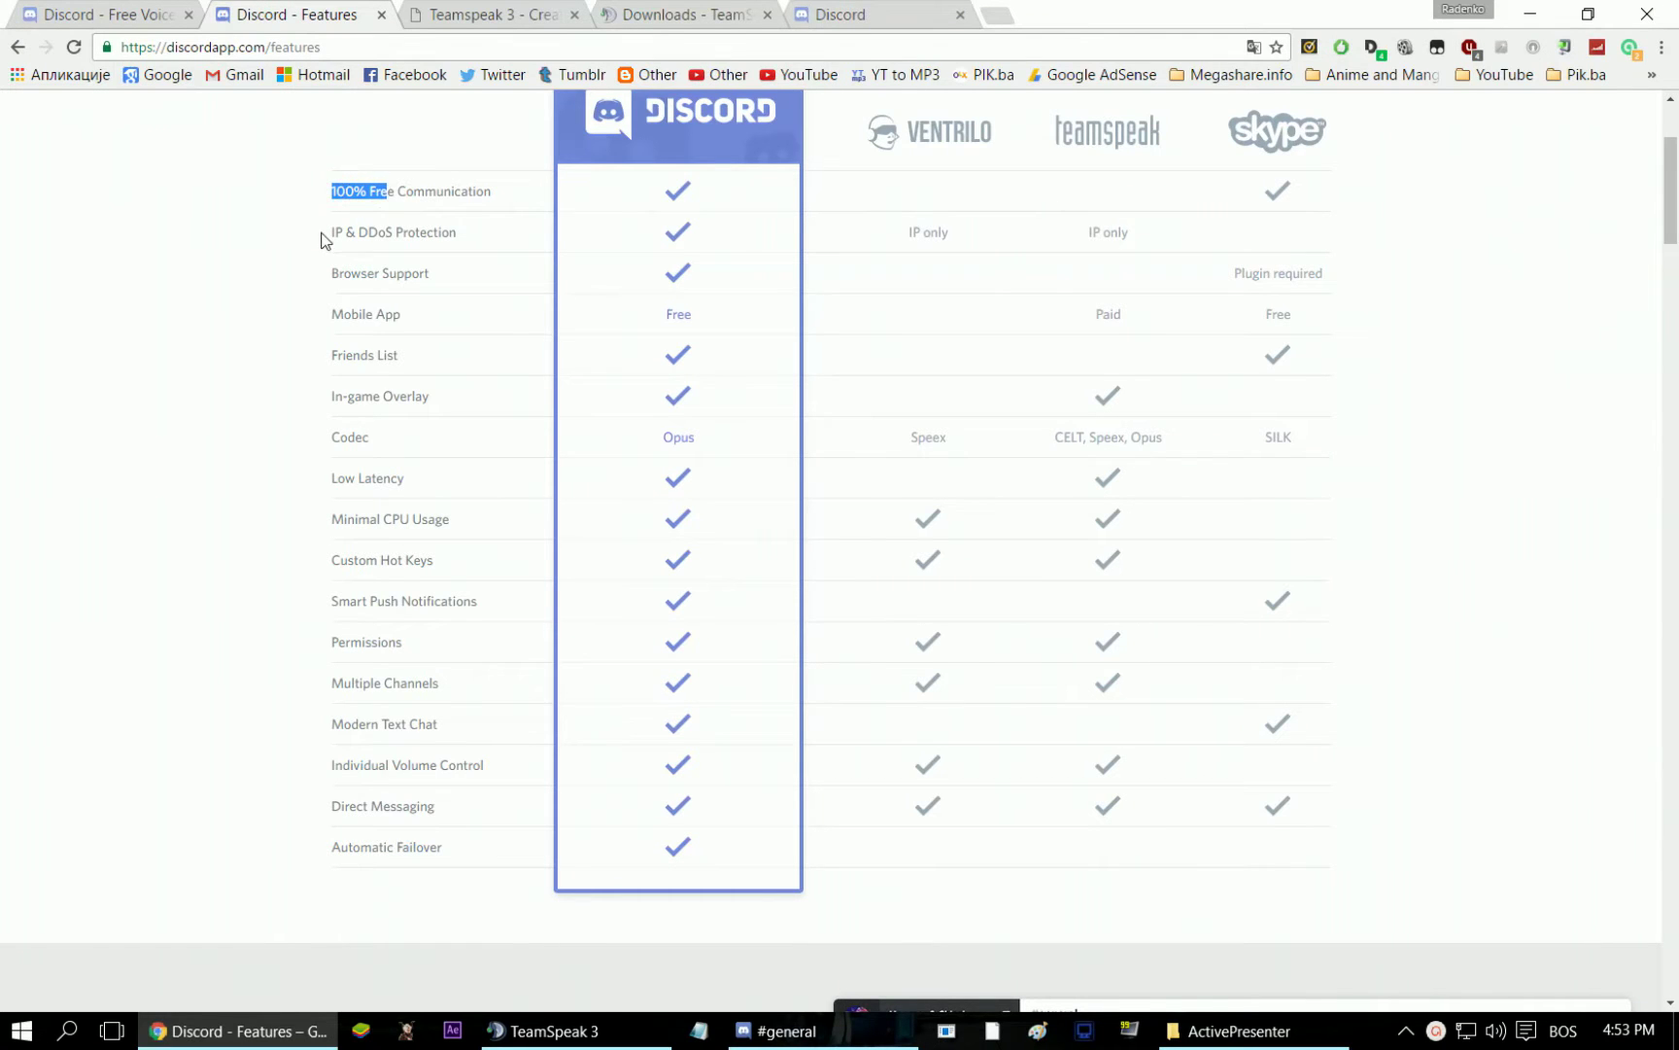
double_click(322, 233)
left_click(376, 233)
left_click(1079, 397)
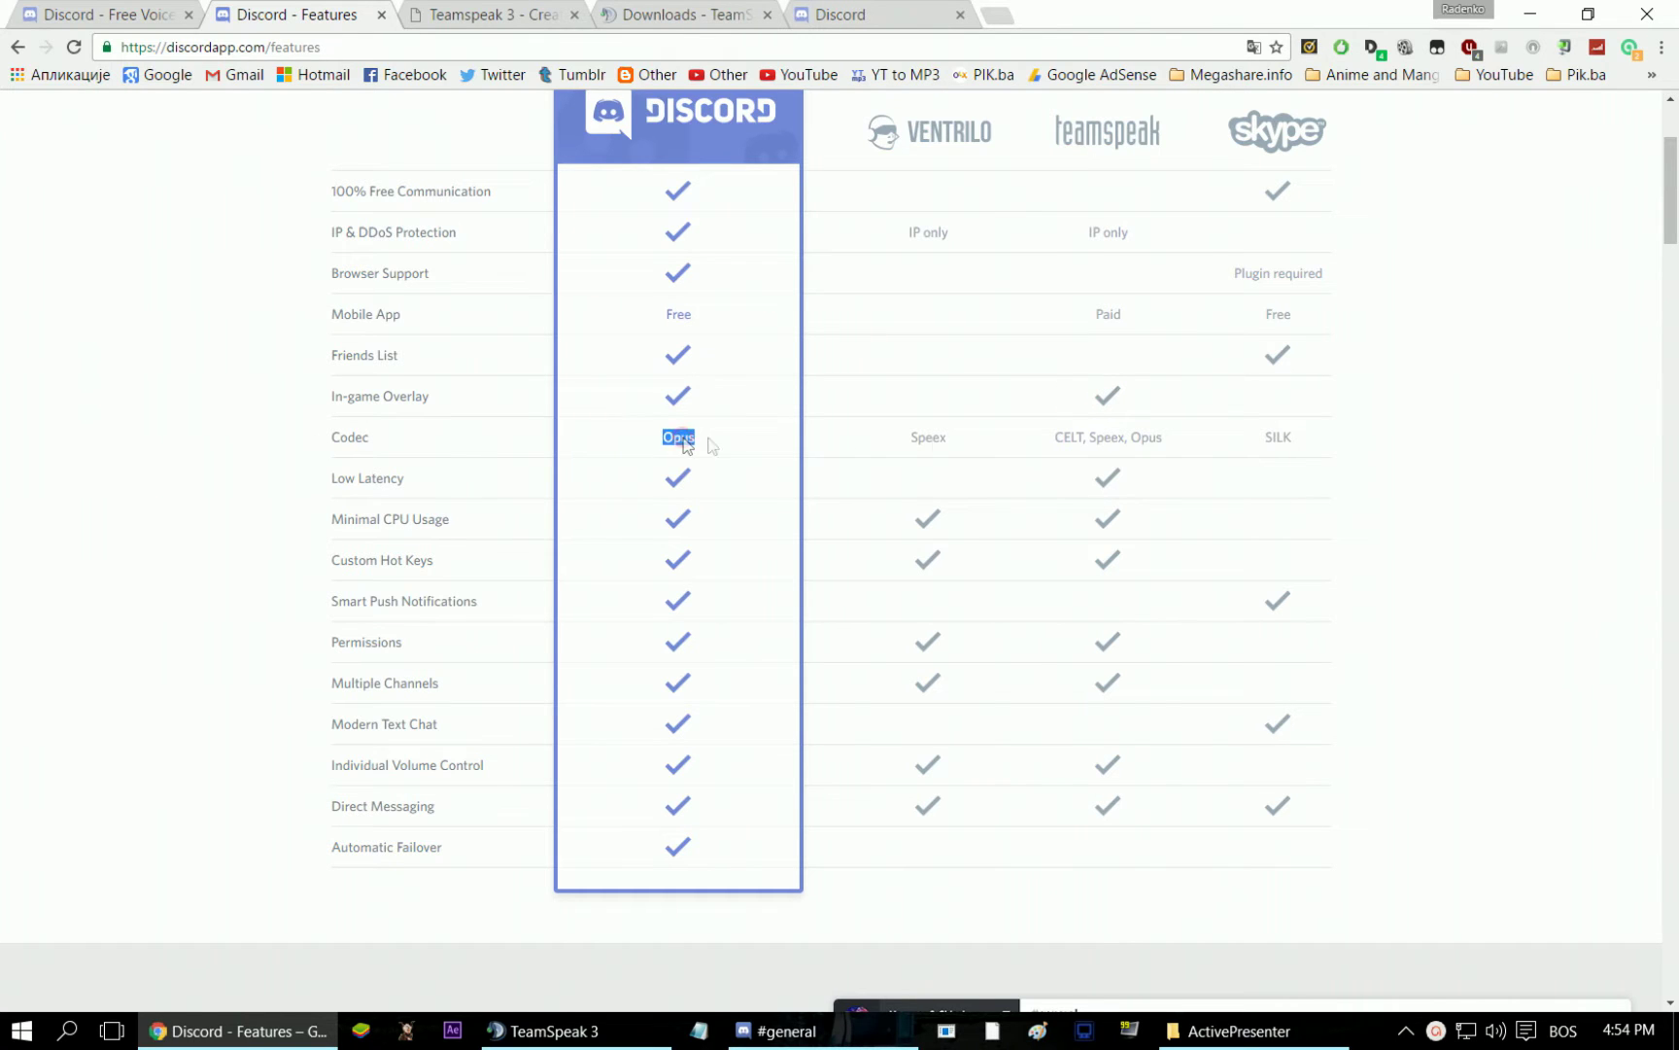
left_click_drag(1072, 438, 1156, 438)
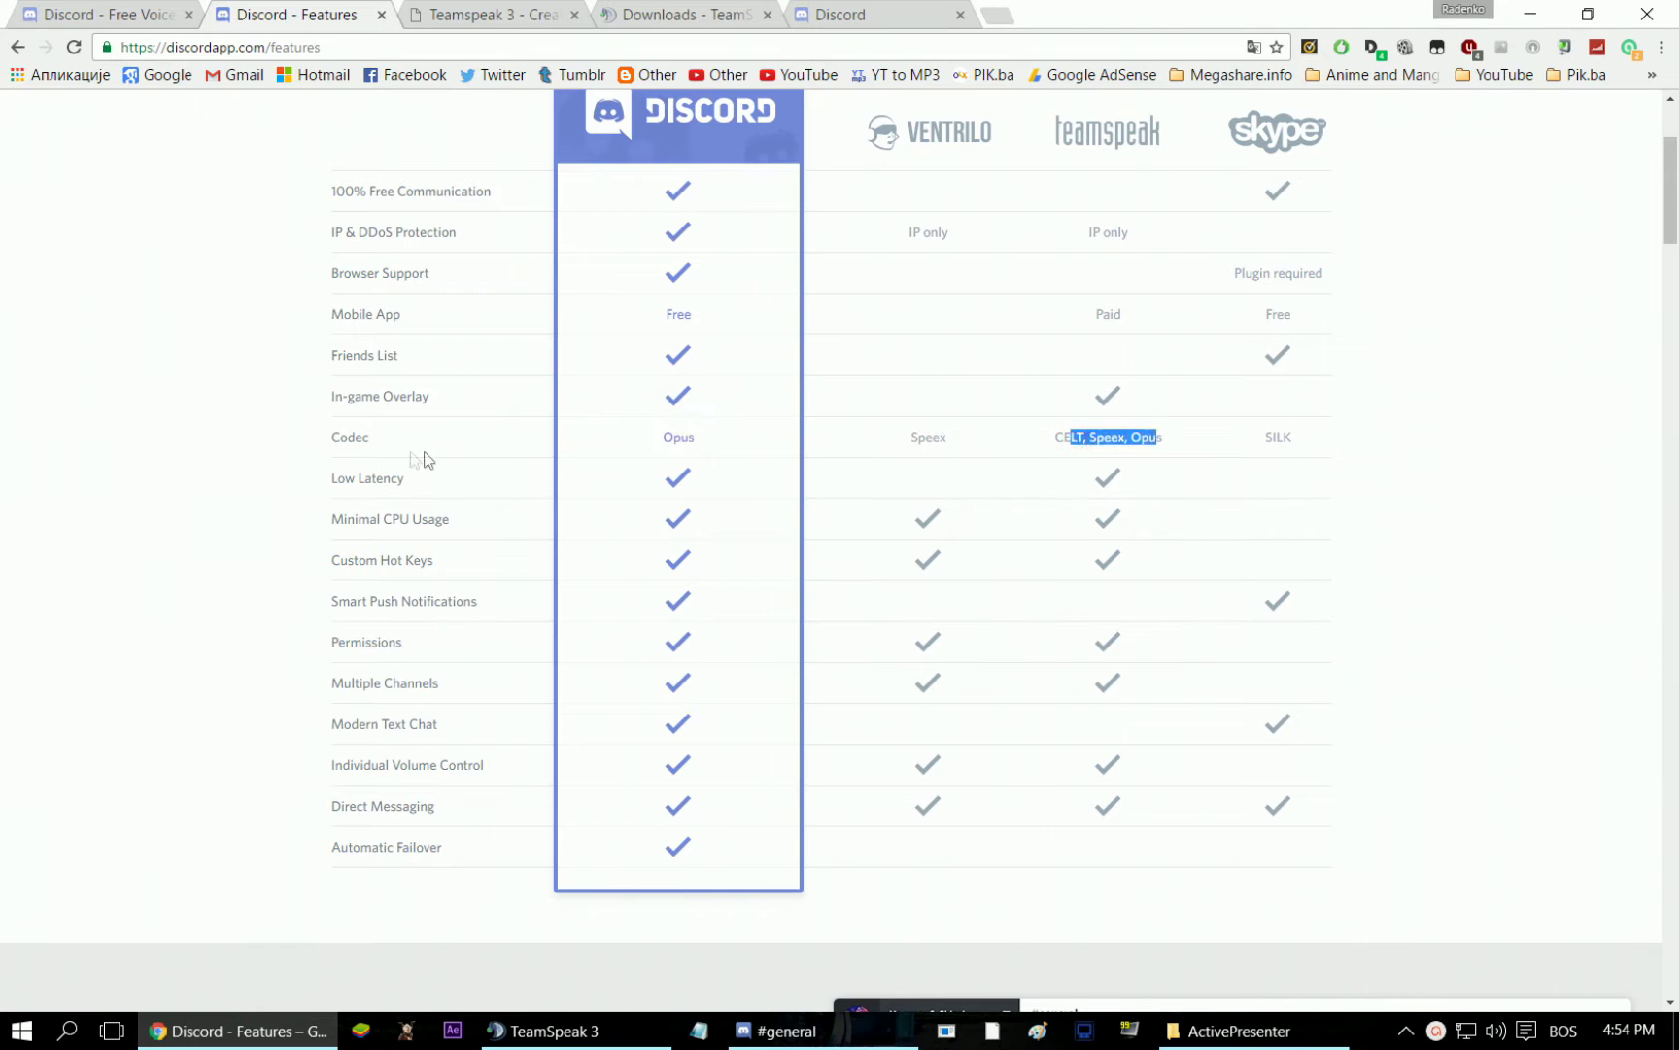
left_click_drag(316, 484, 339, 490)
left_click(315, 533)
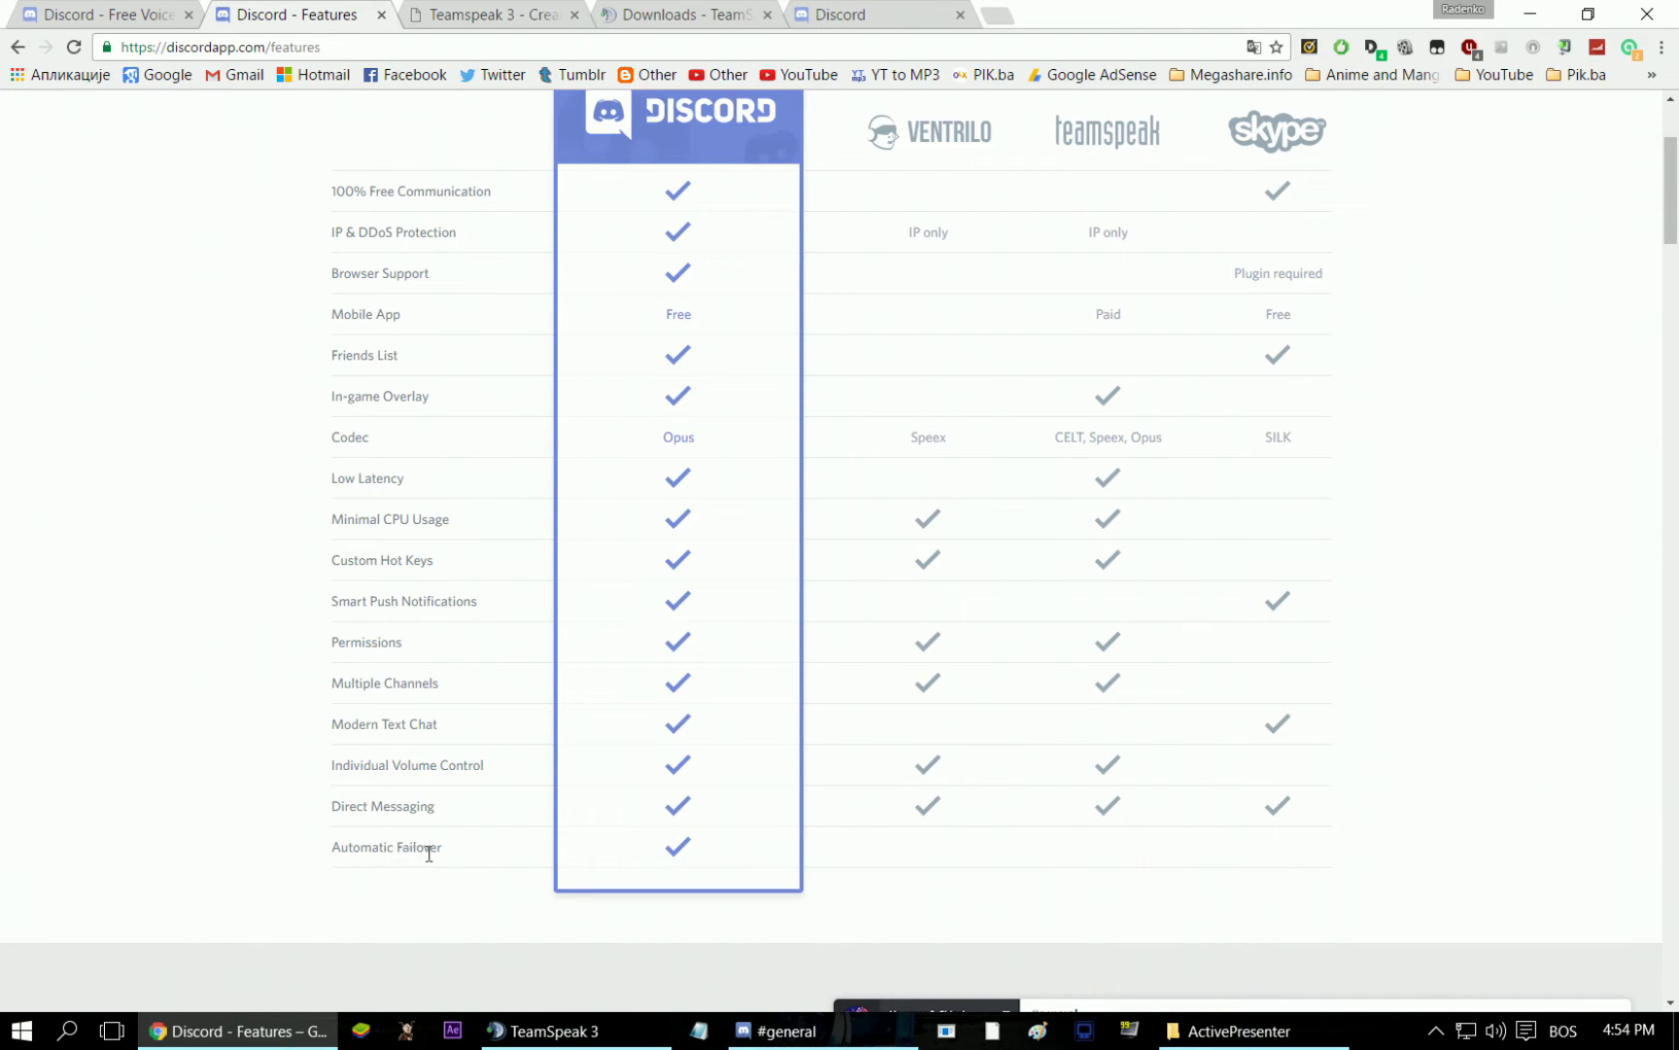
scroll(428, 852, "up", 3)
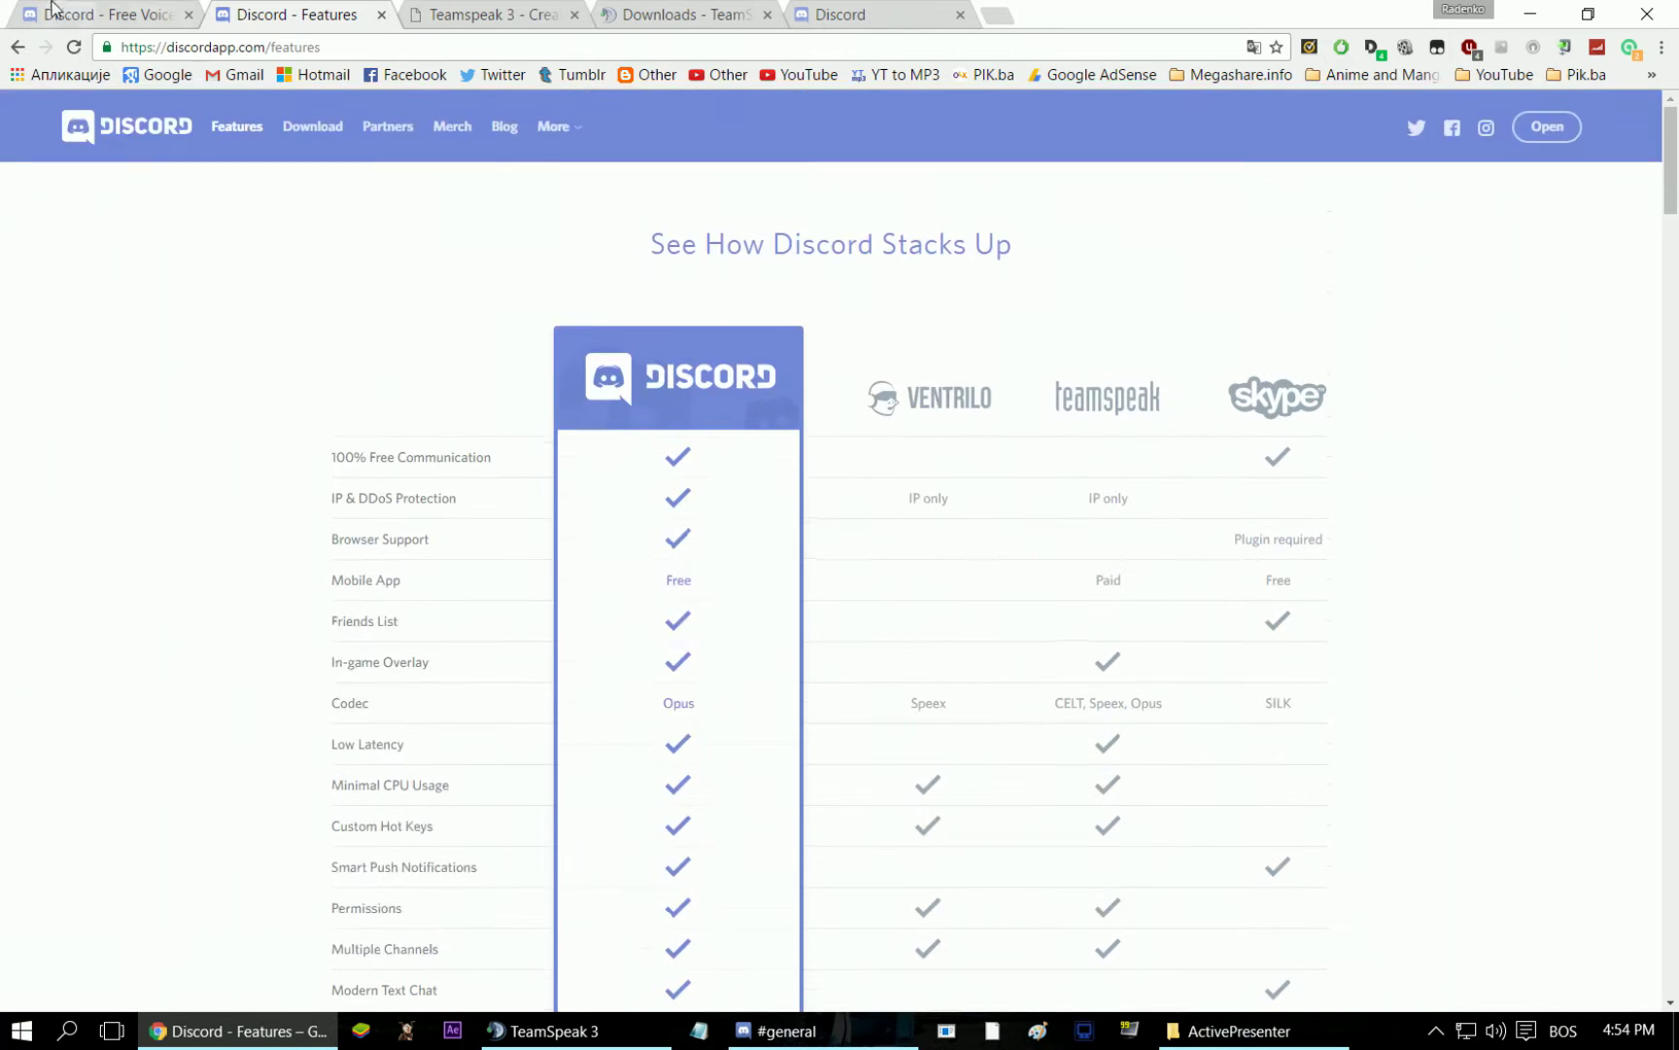
scroll(1103, 290, "down", 1)
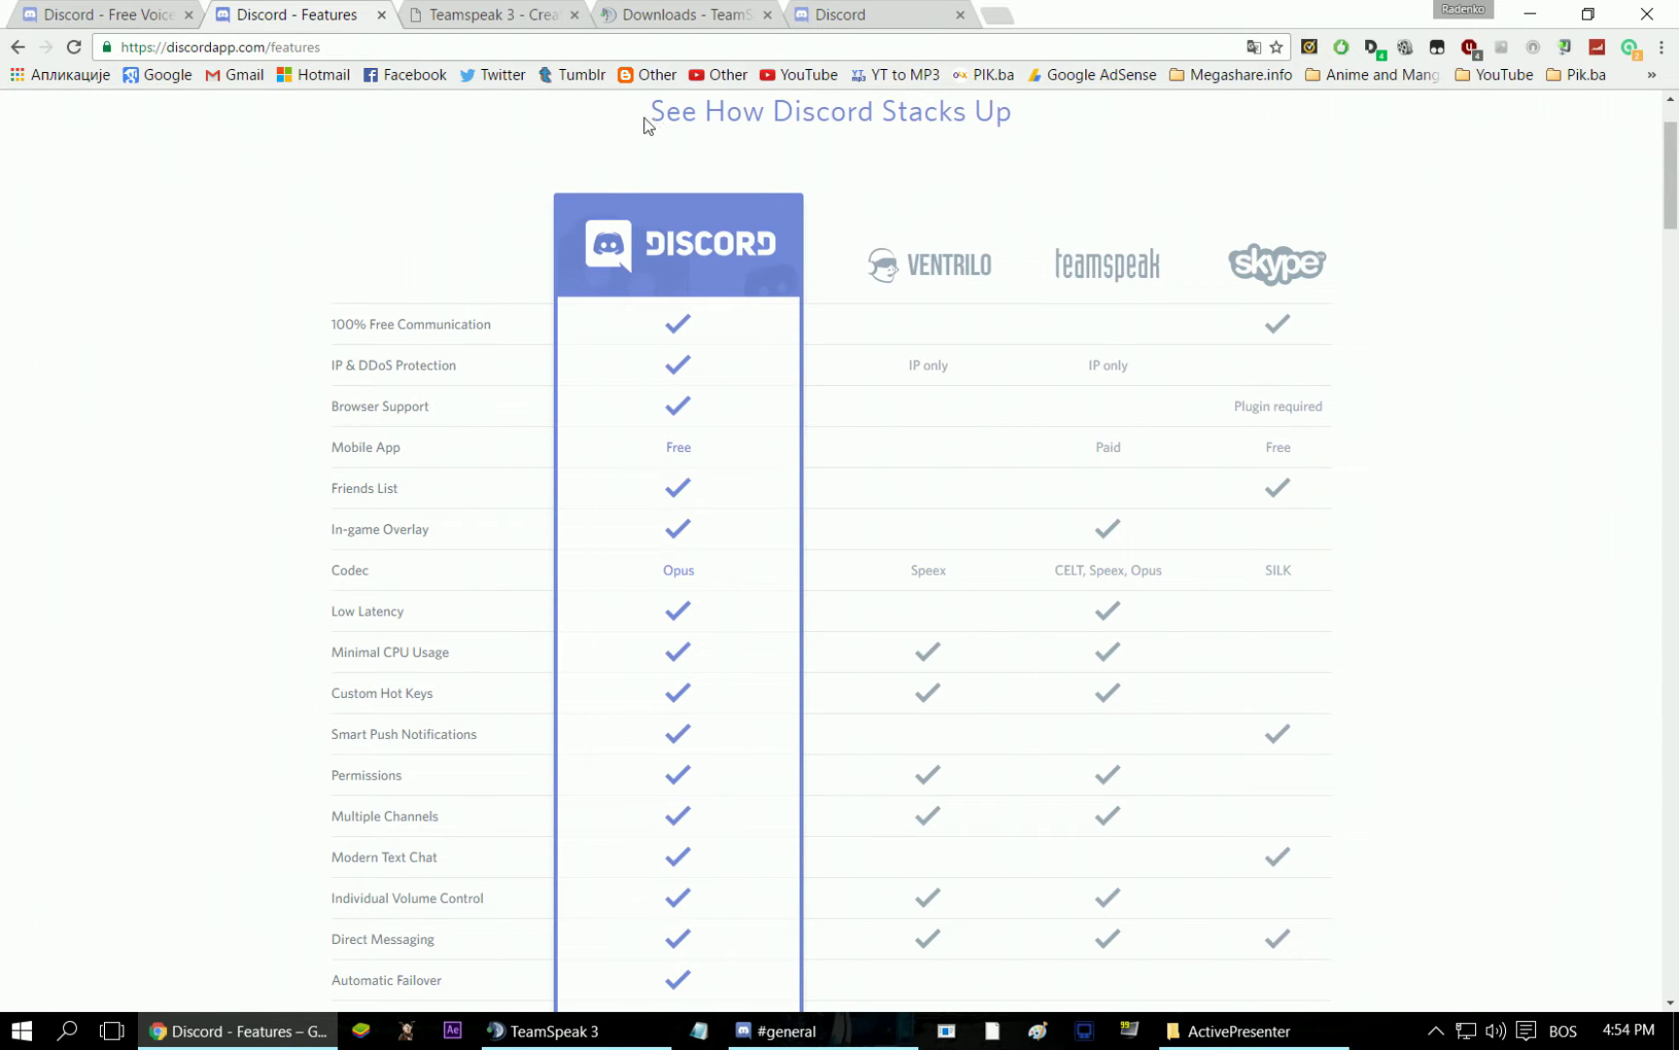
left_click(92, 14)
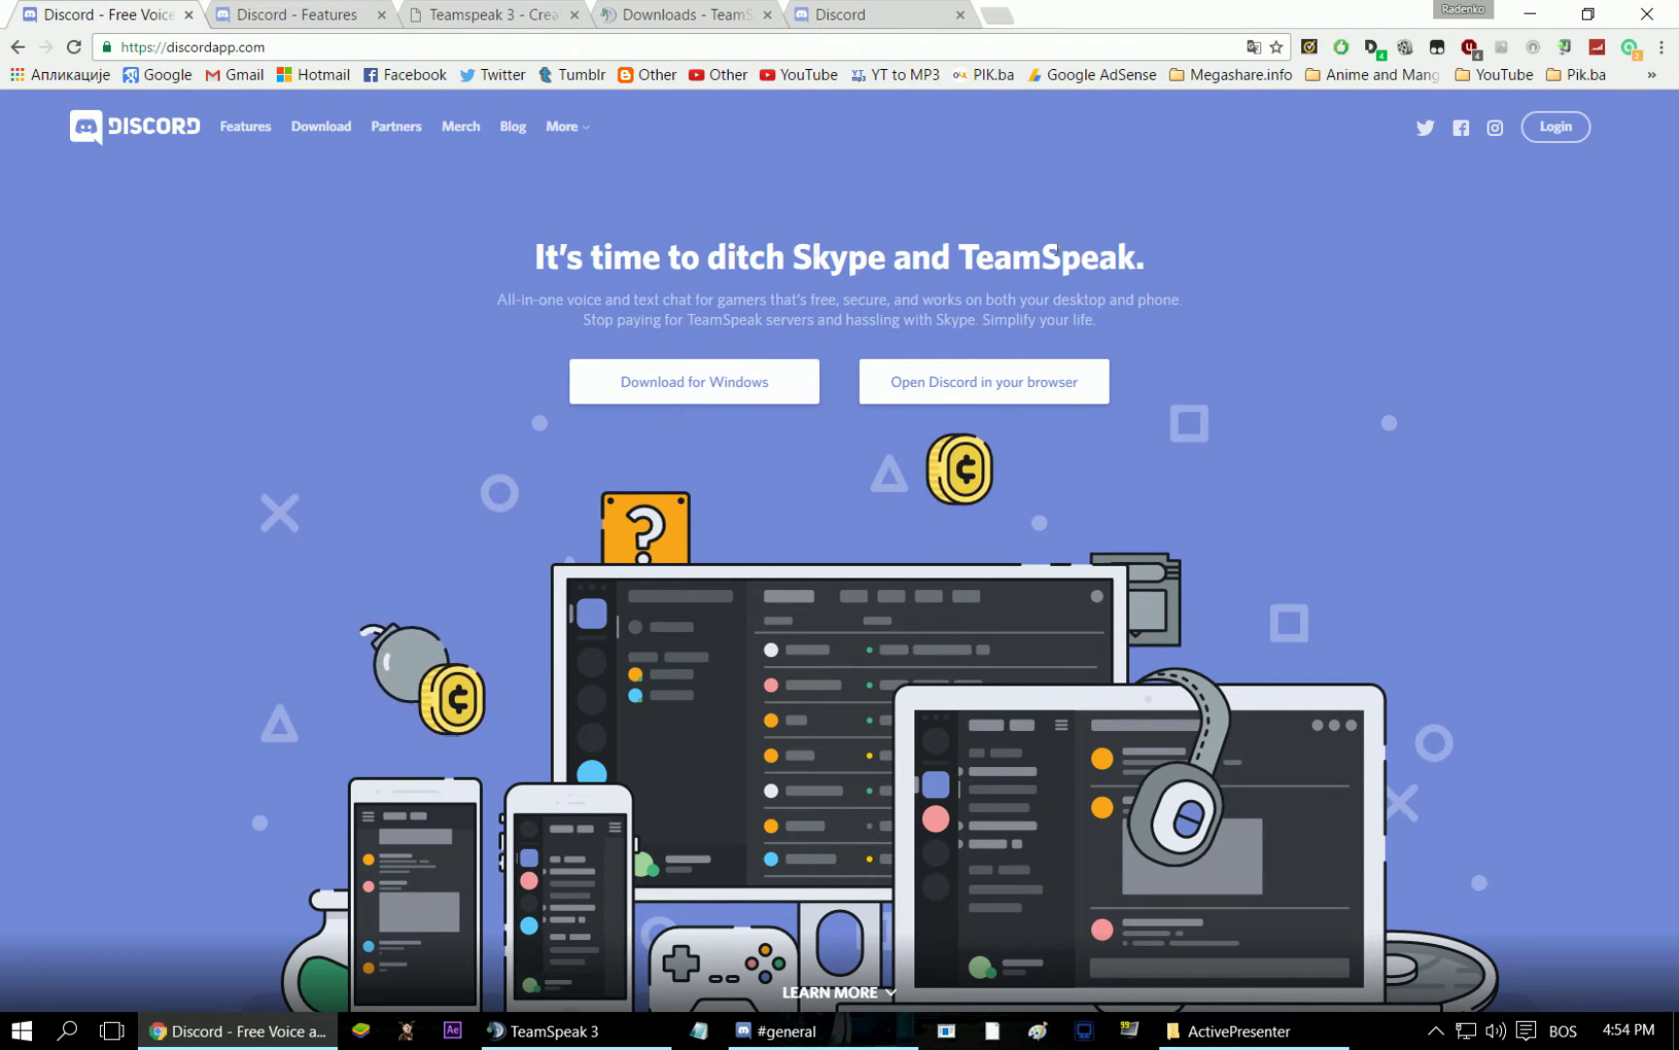
left_click_drag(575, 330, 953, 326)
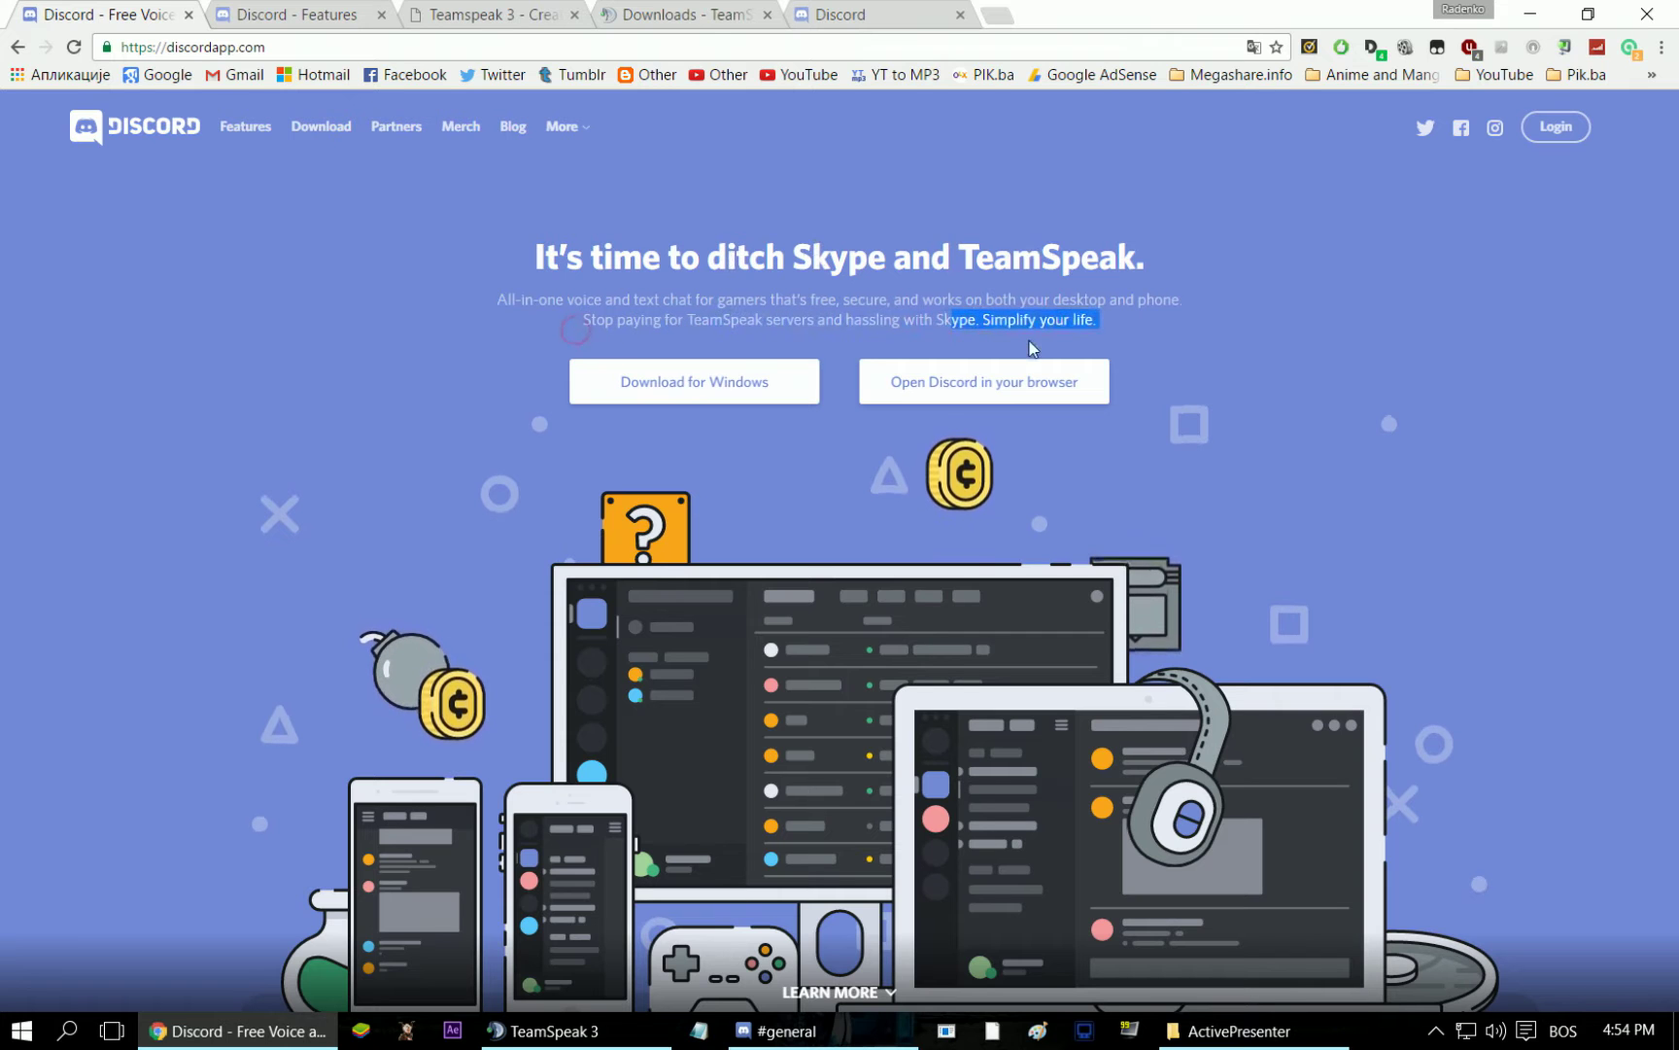
- Go to the Discord web app, open The Trojans server's general text channel, and dismiss the desktop app download banner
left_click(932, 4)
left_click(936, 683)
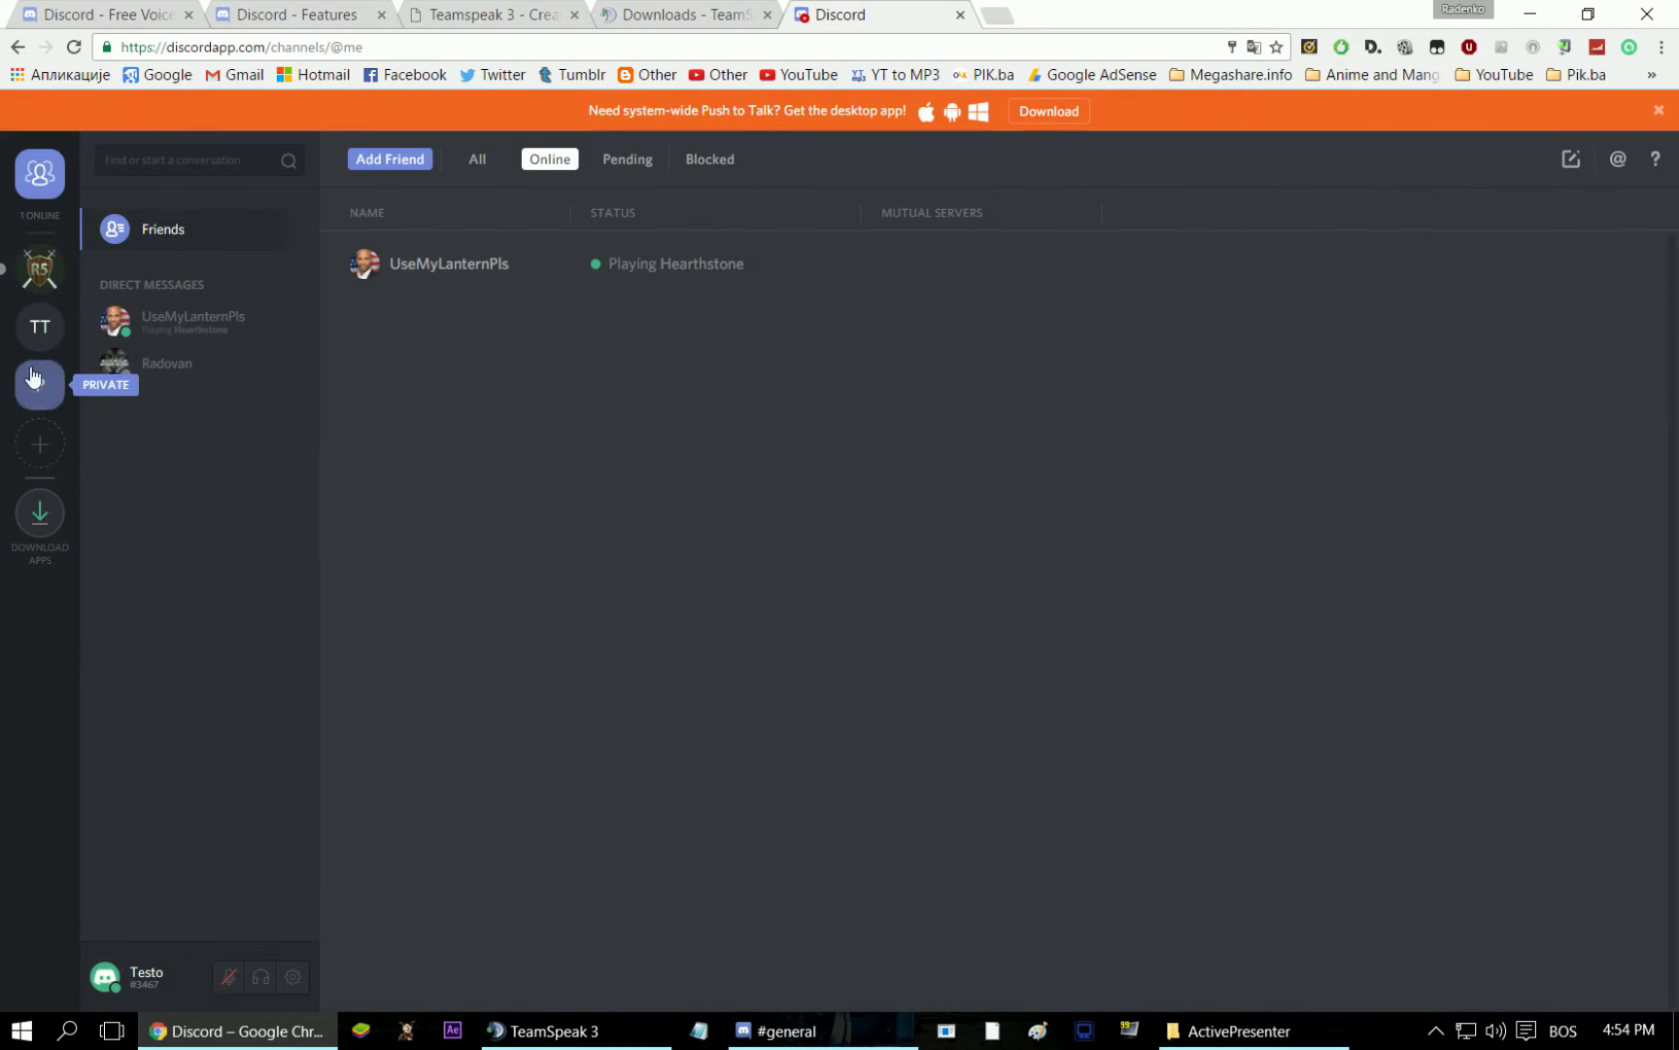
left_click(39, 326)
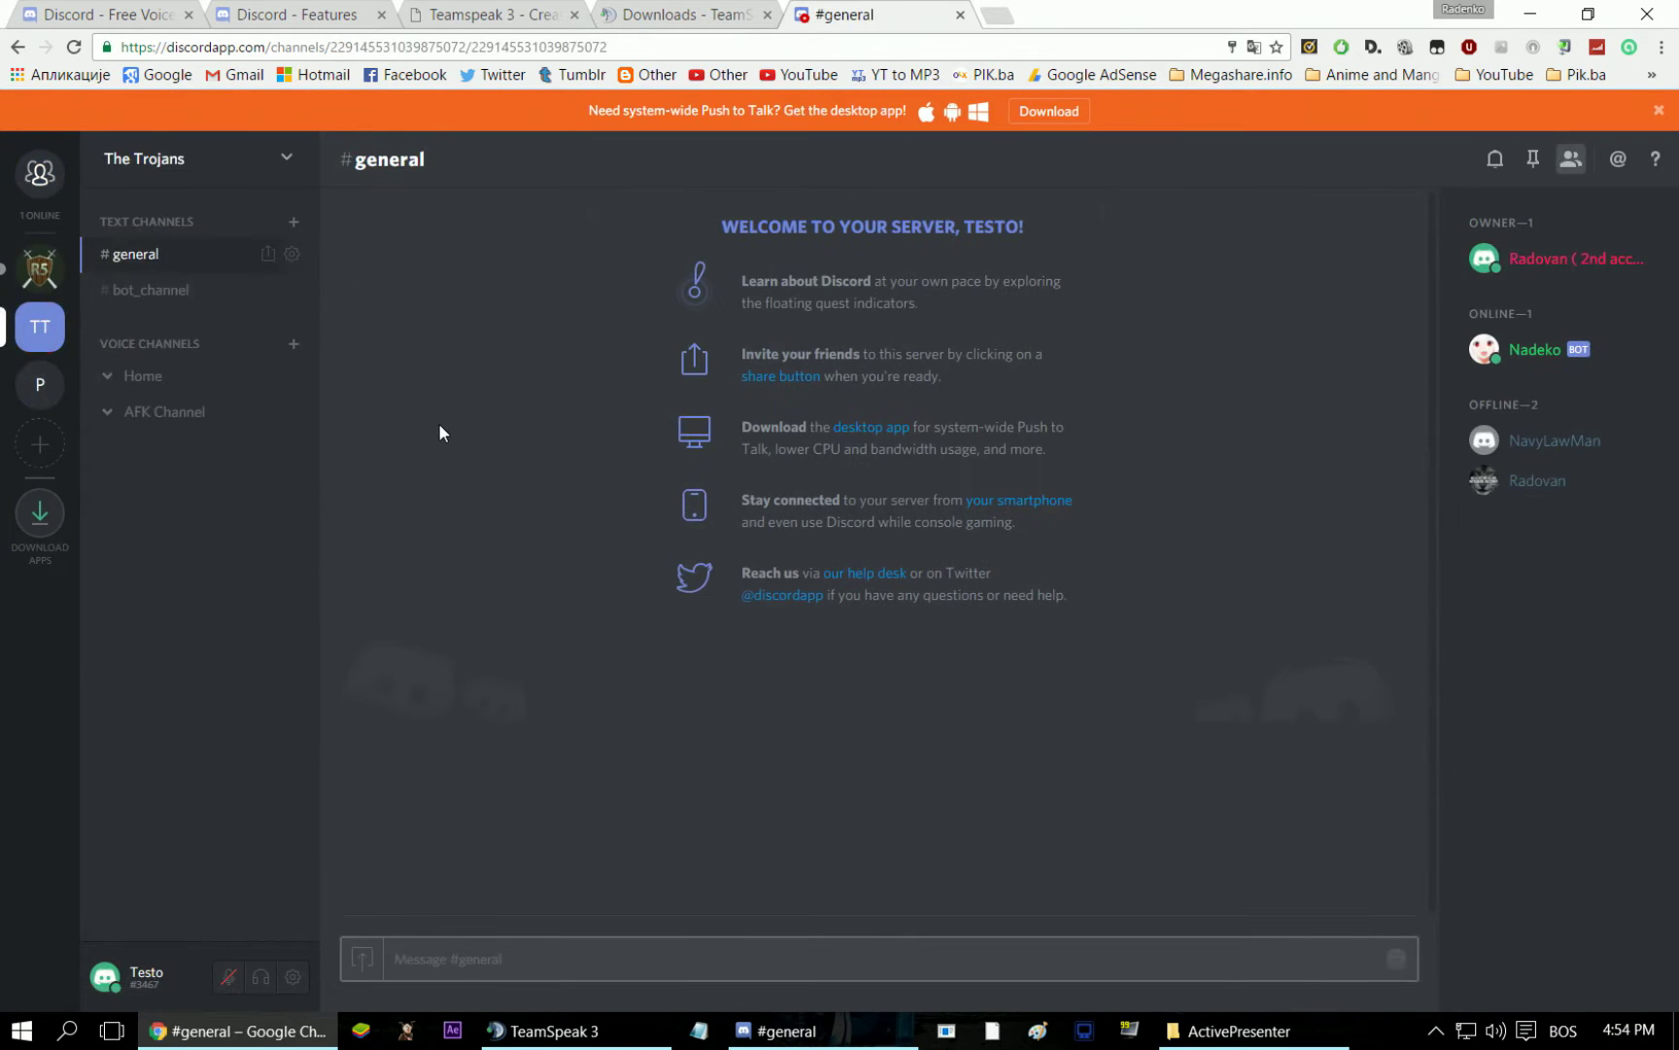
left_click(192, 290)
left_click(199, 258)
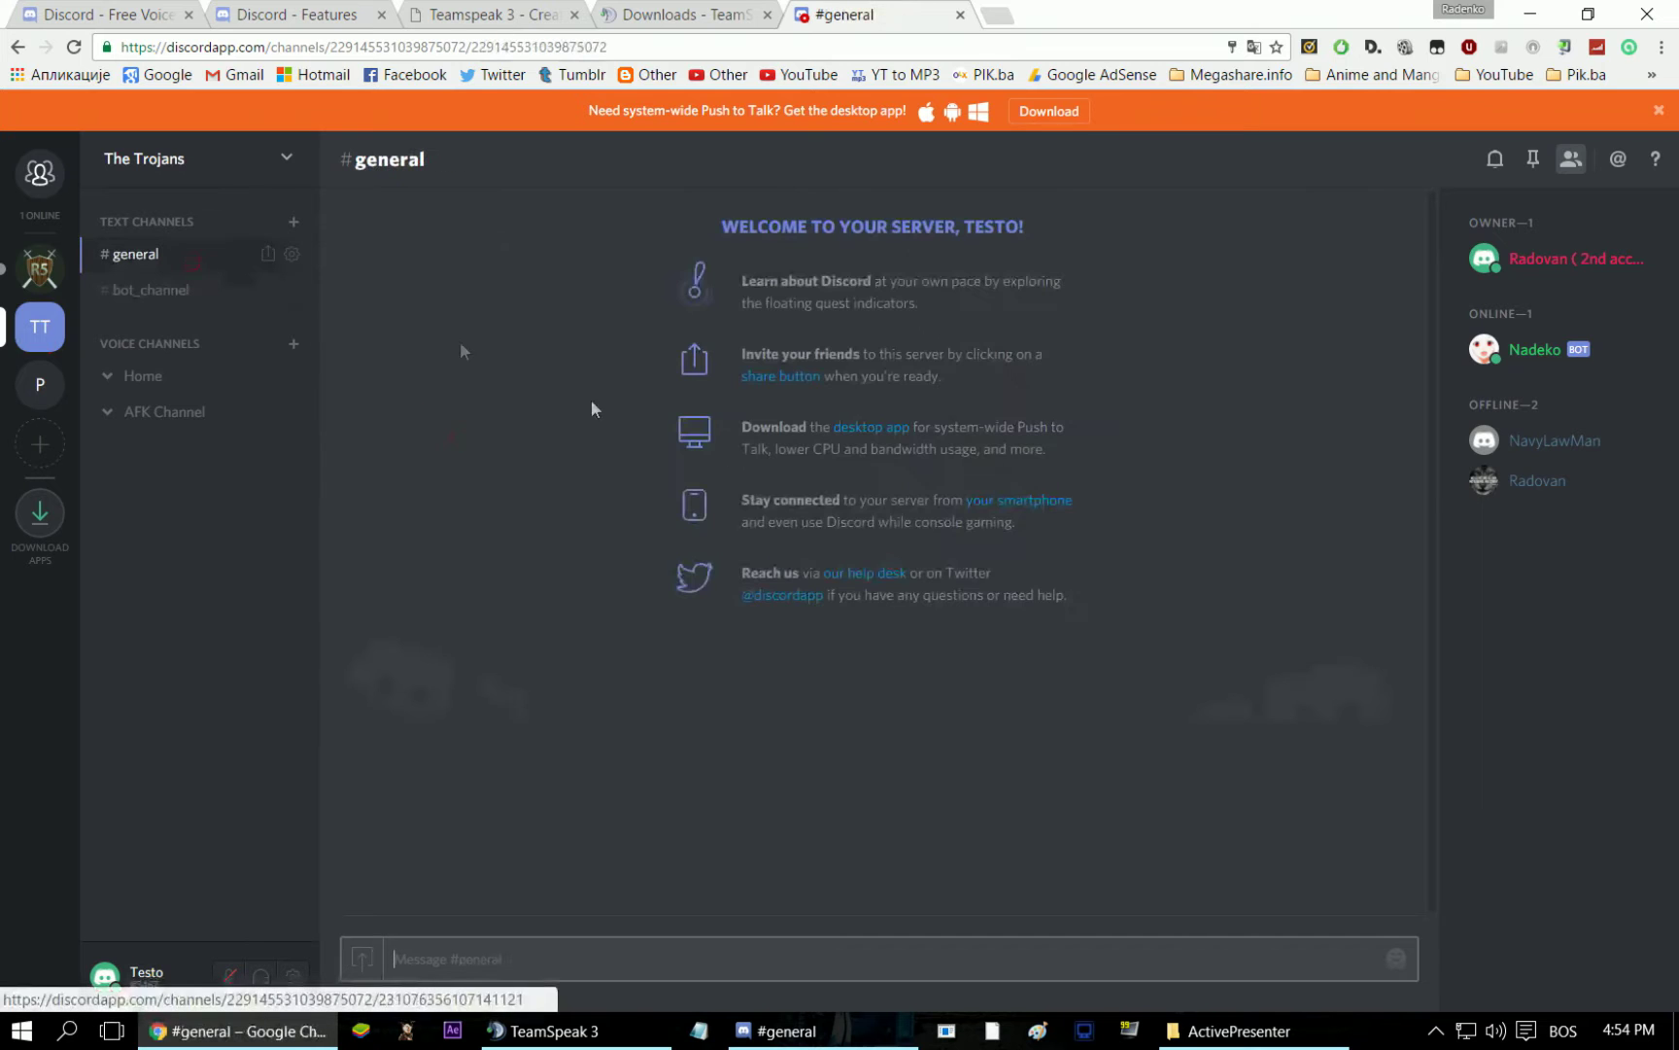
left_click(1659, 114)
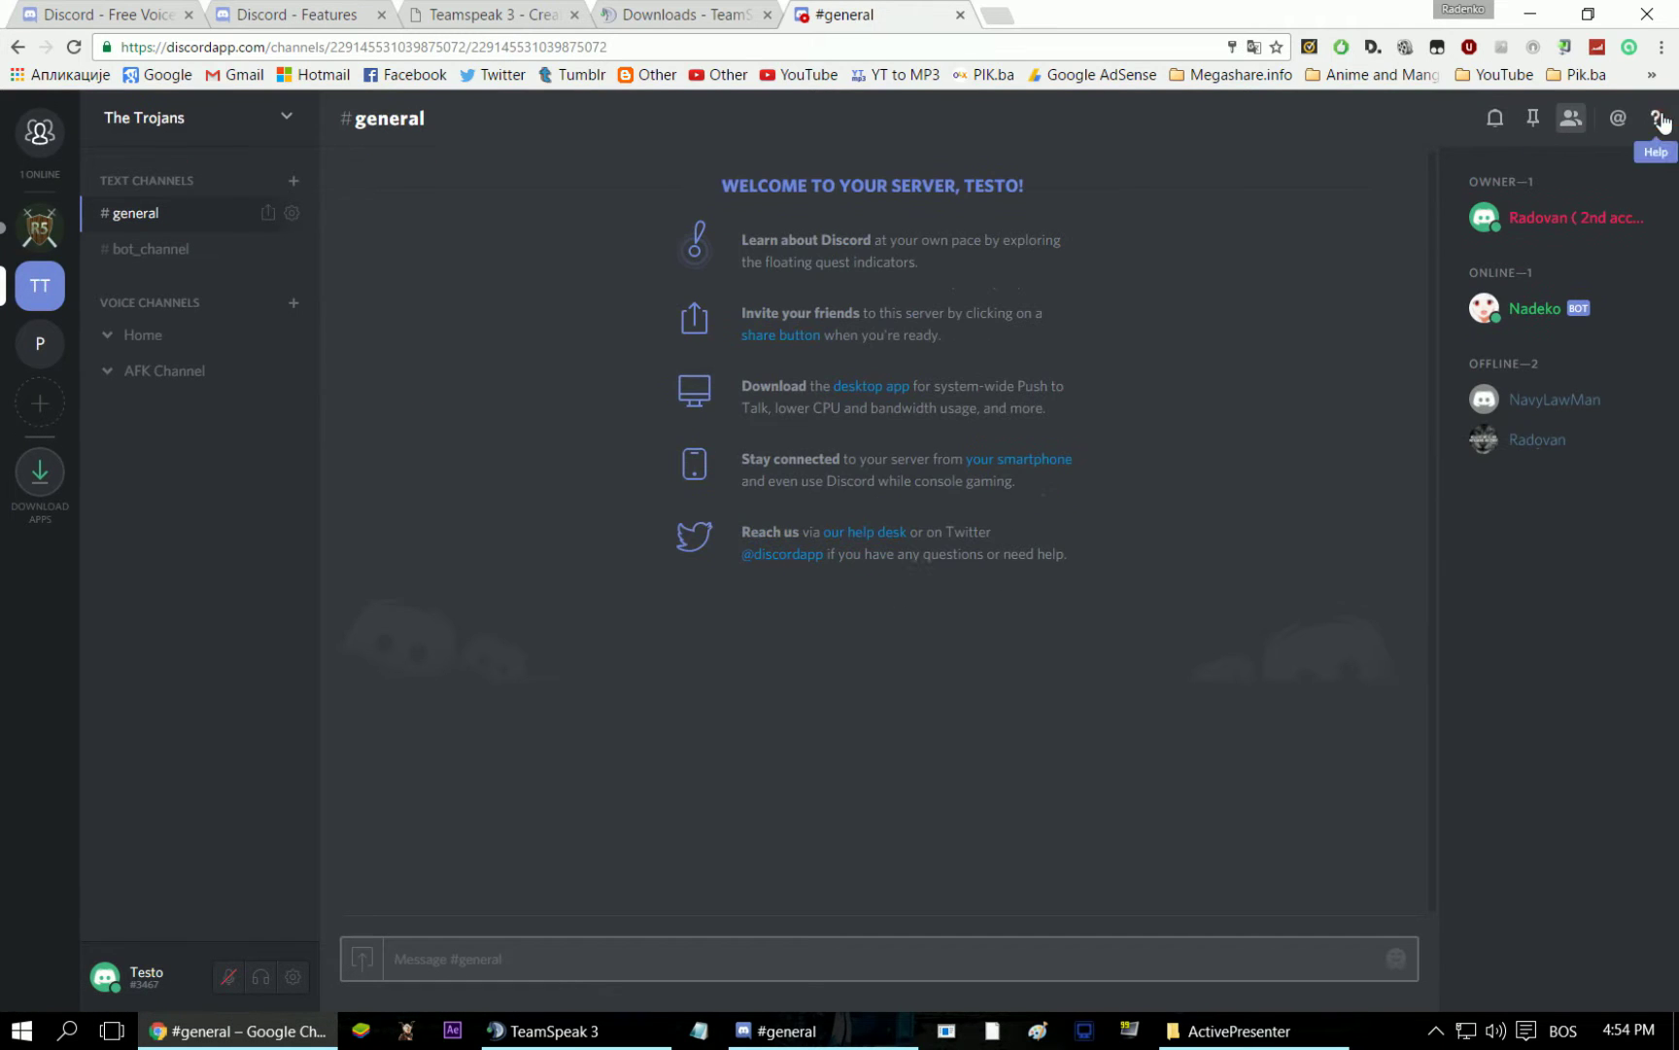
- Join The Trojans' Home voice channel from the Discord desktop app, and join the same channel from the browser
left_click(806, 1032)
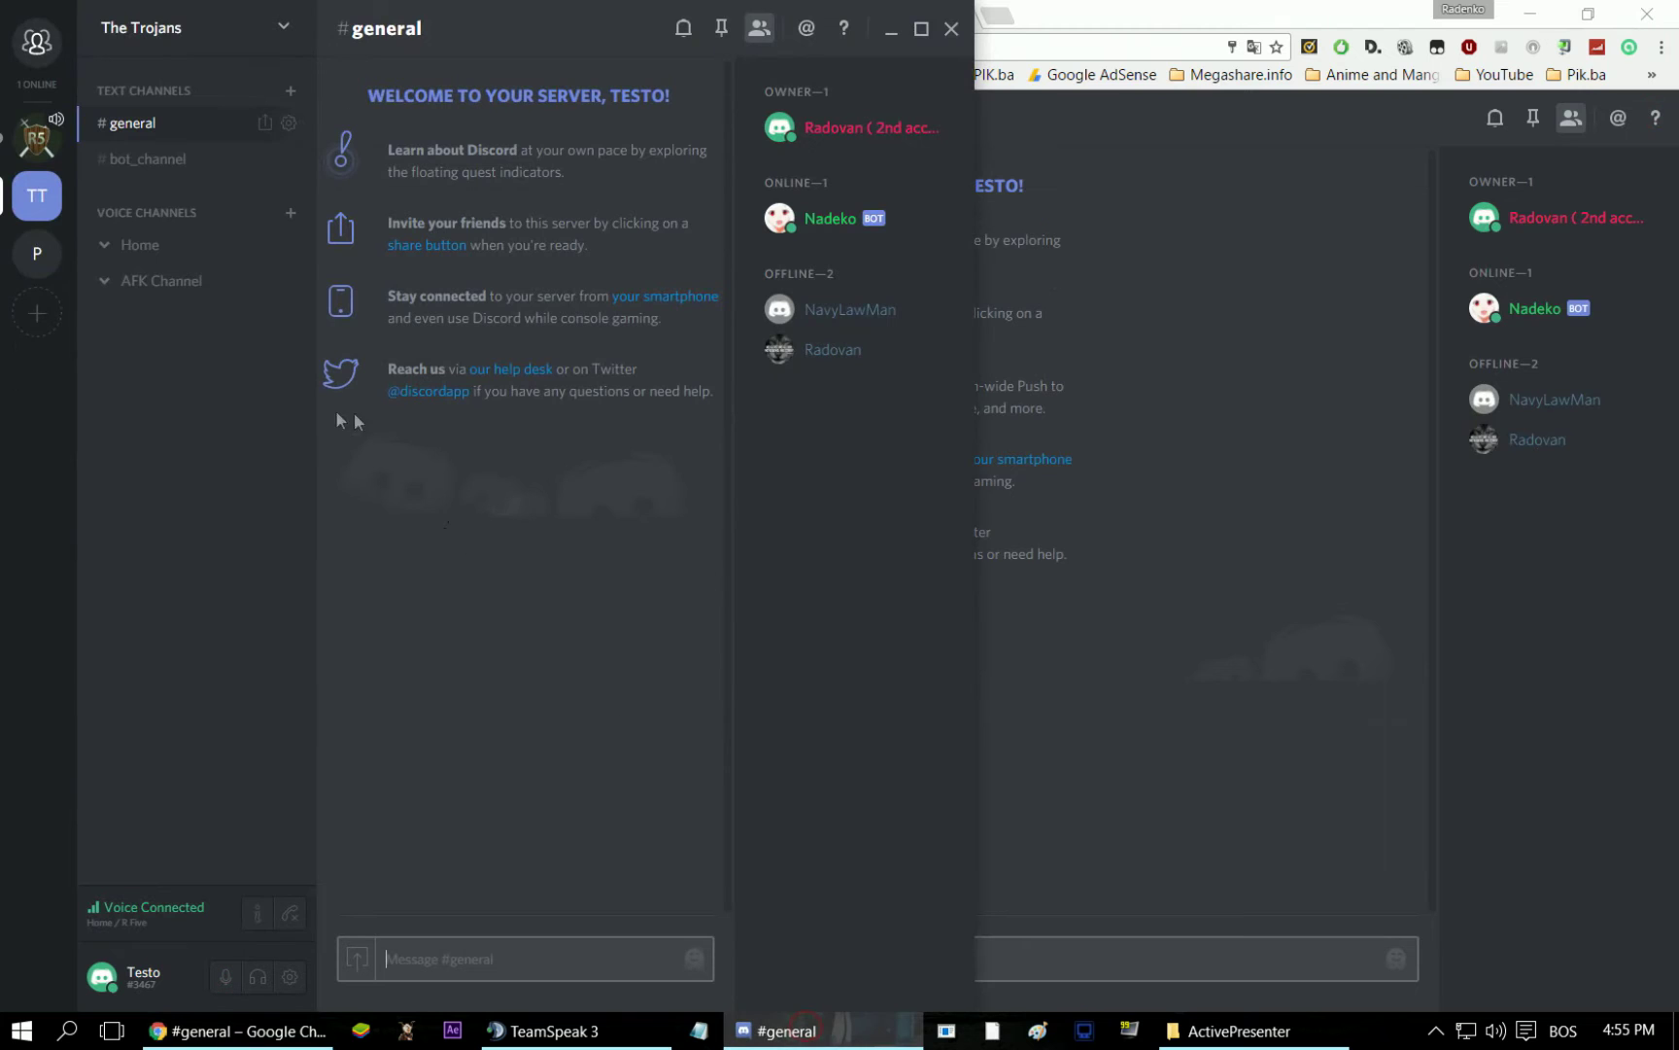
left_click(176, 245)
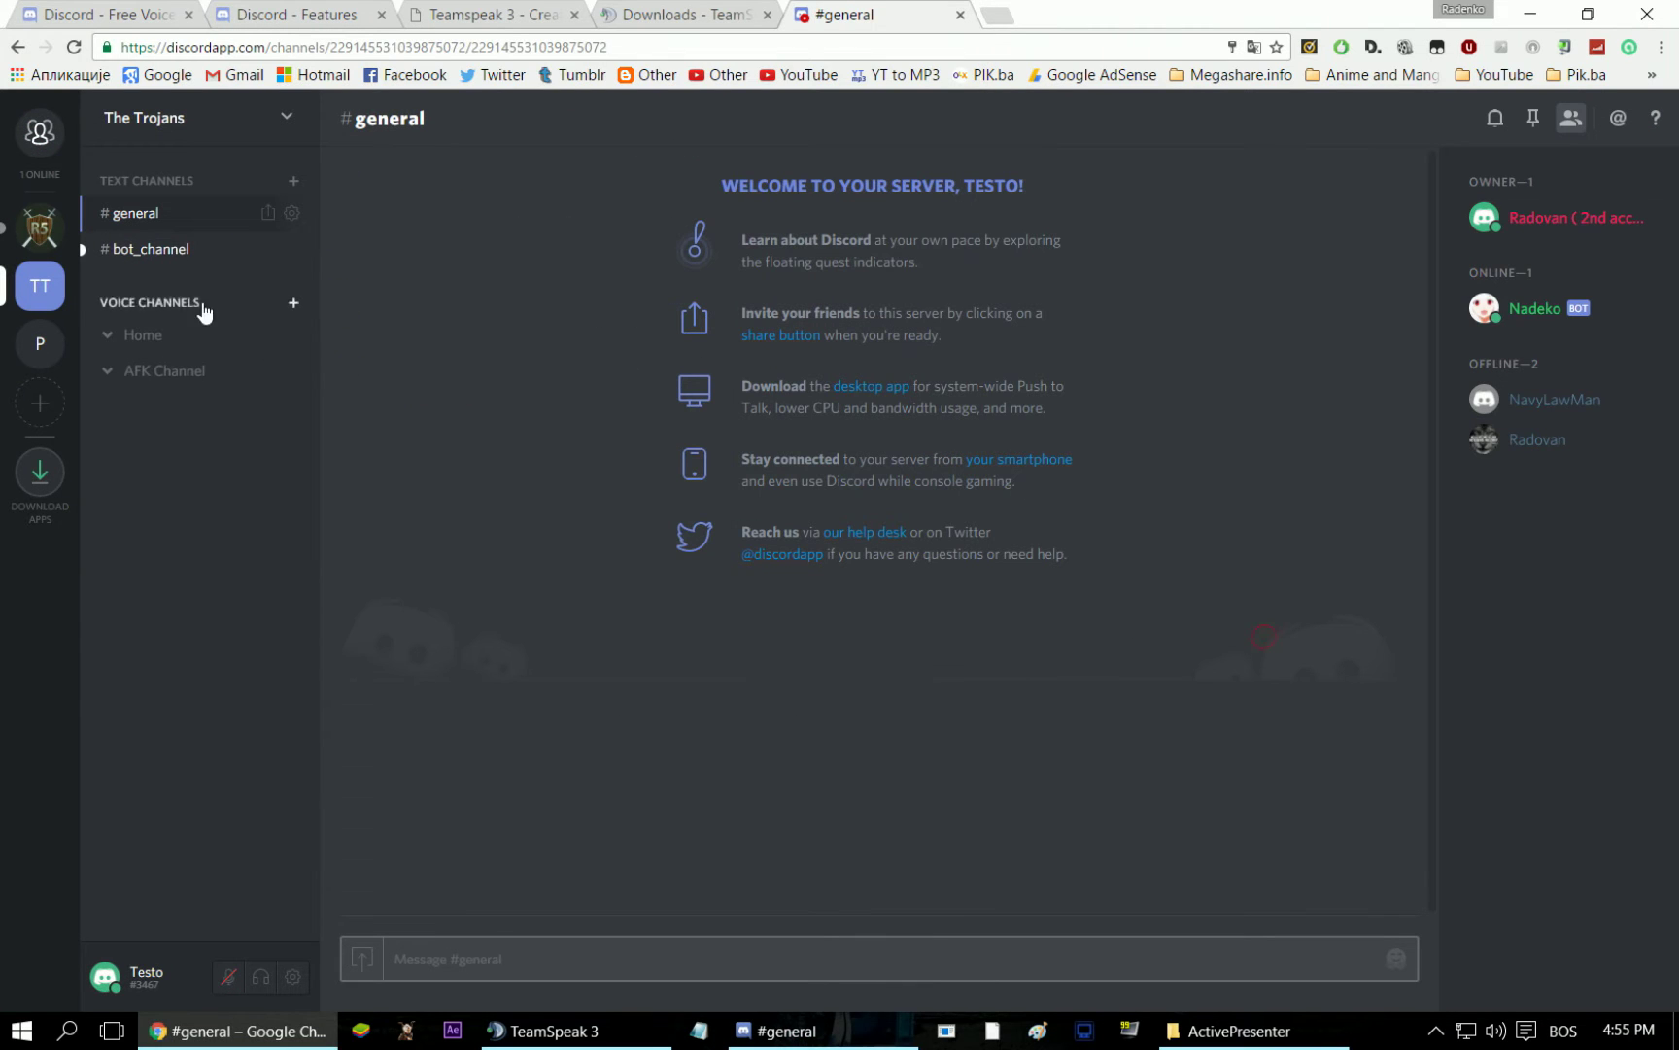
left_click(192, 330)
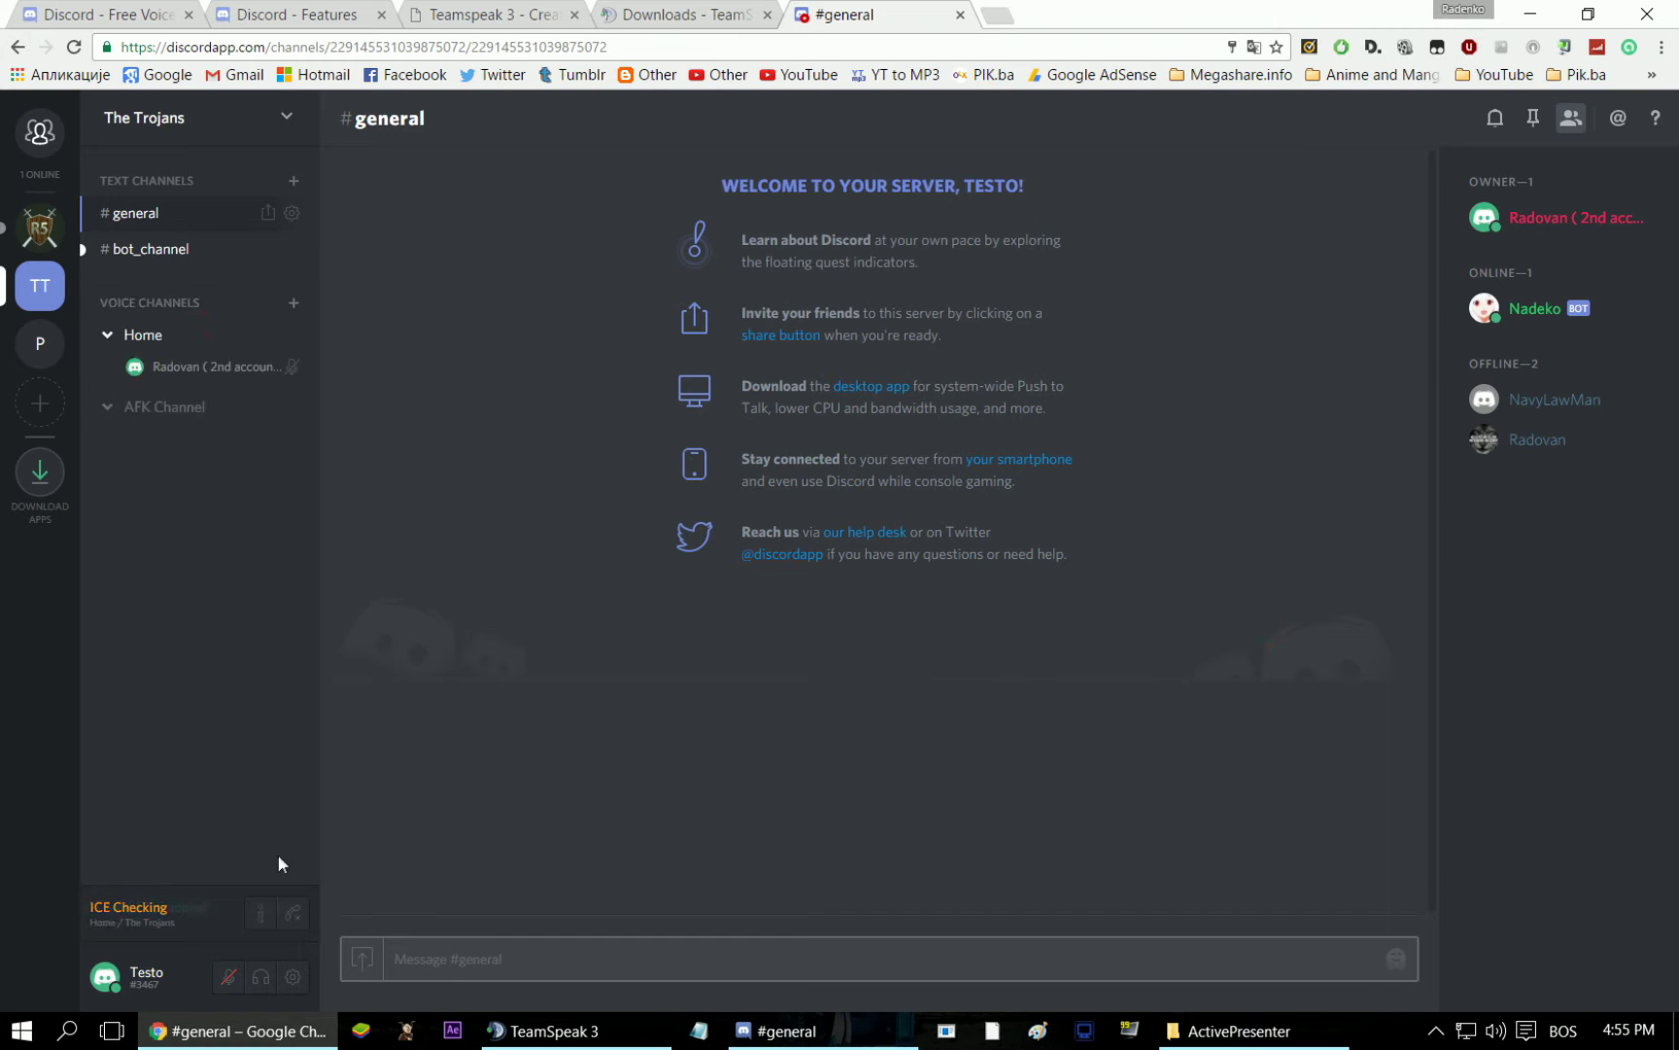
- Dismiss the voice disconnection notice in the desktop app, minimize that window, and disconnect from voice in the browser
left_click(799, 1031)
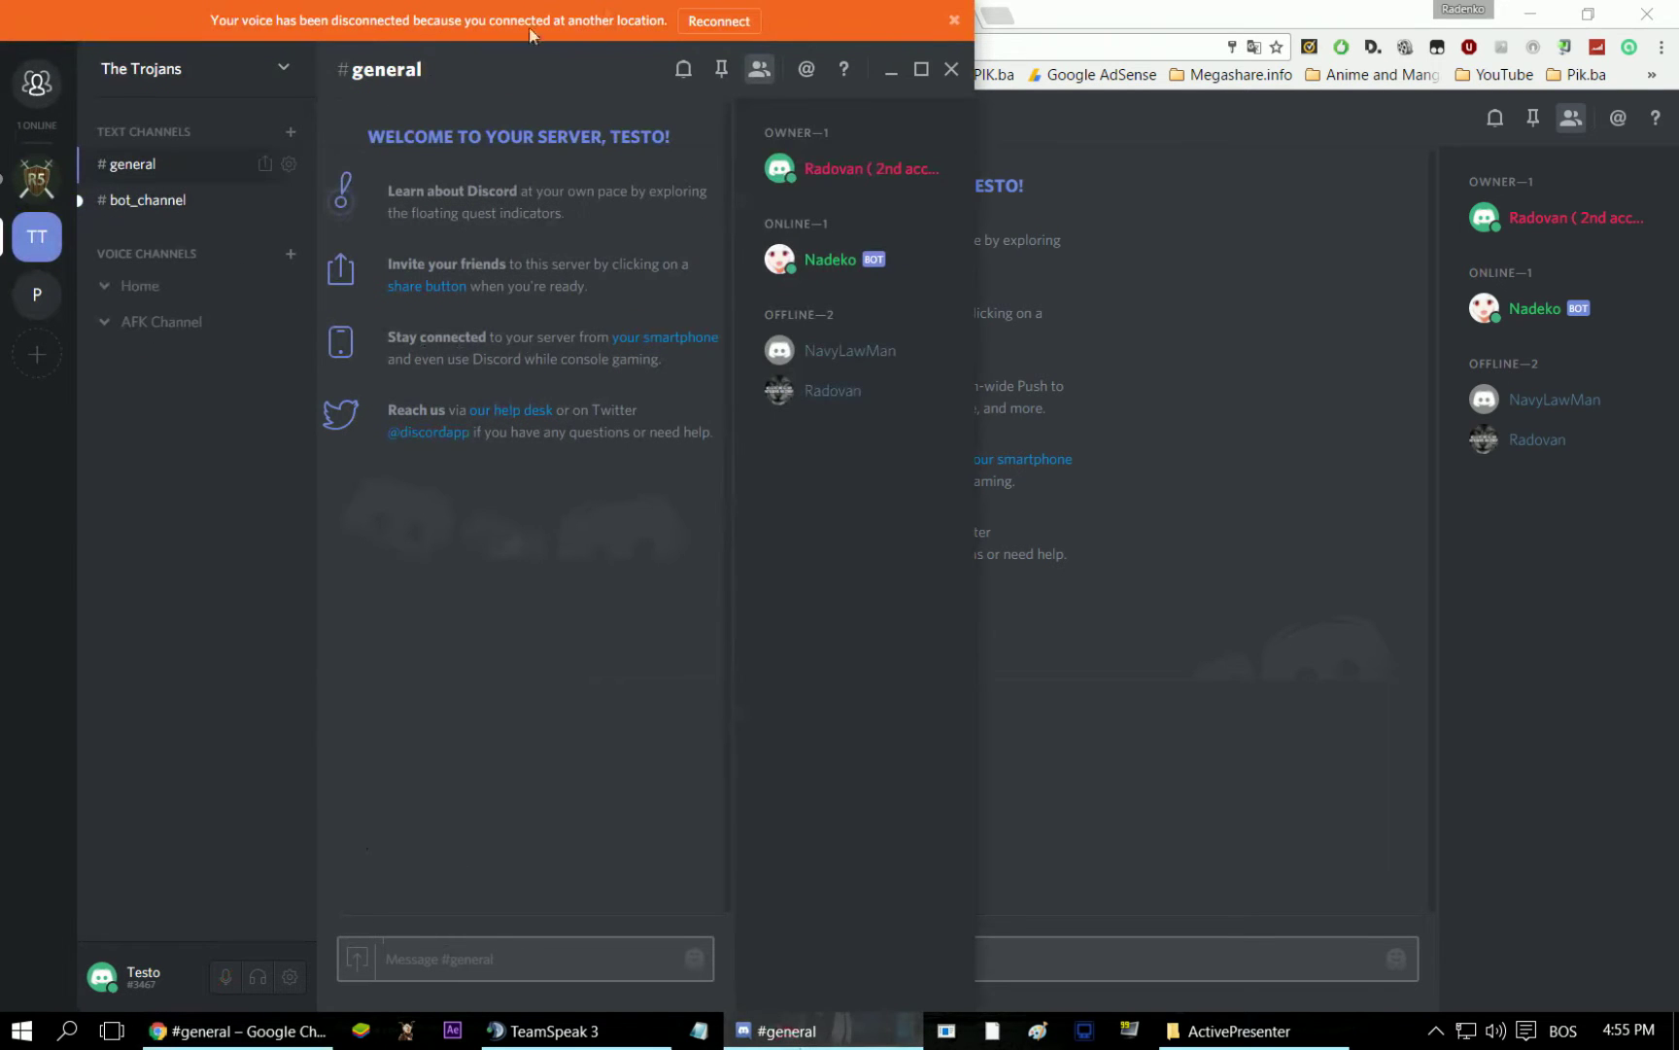
left_click(954, 21)
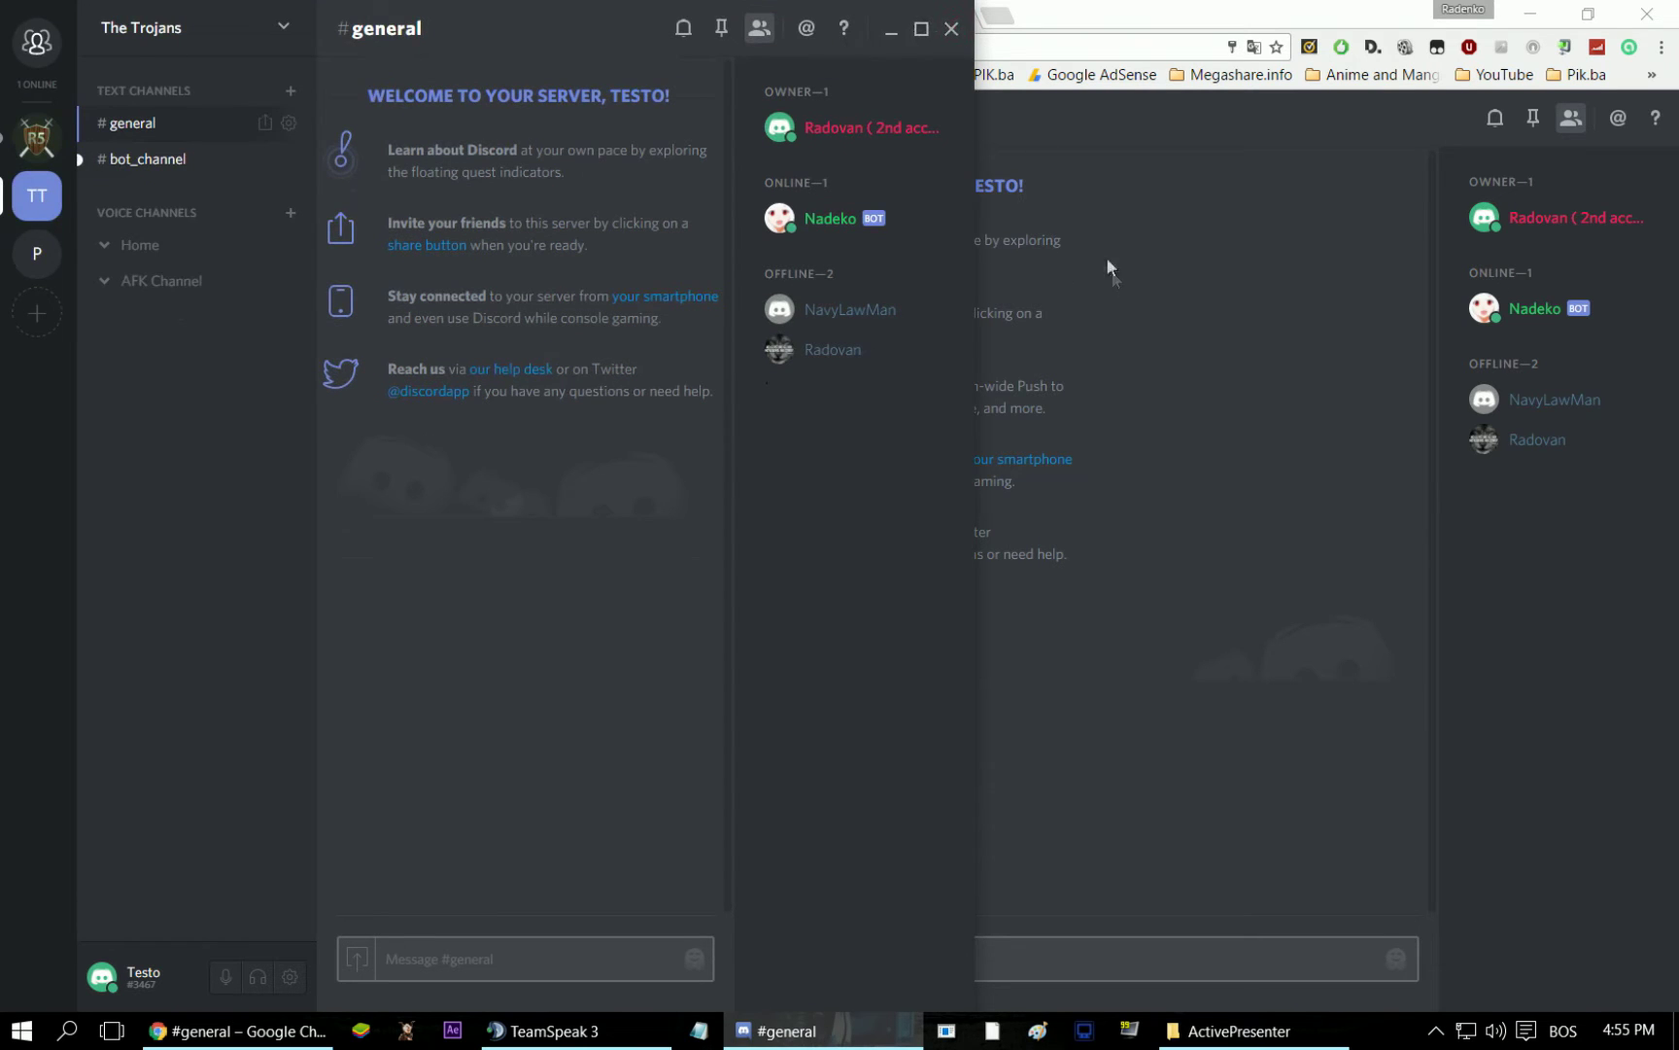
left_click(892, 35)
left_click(288, 918)
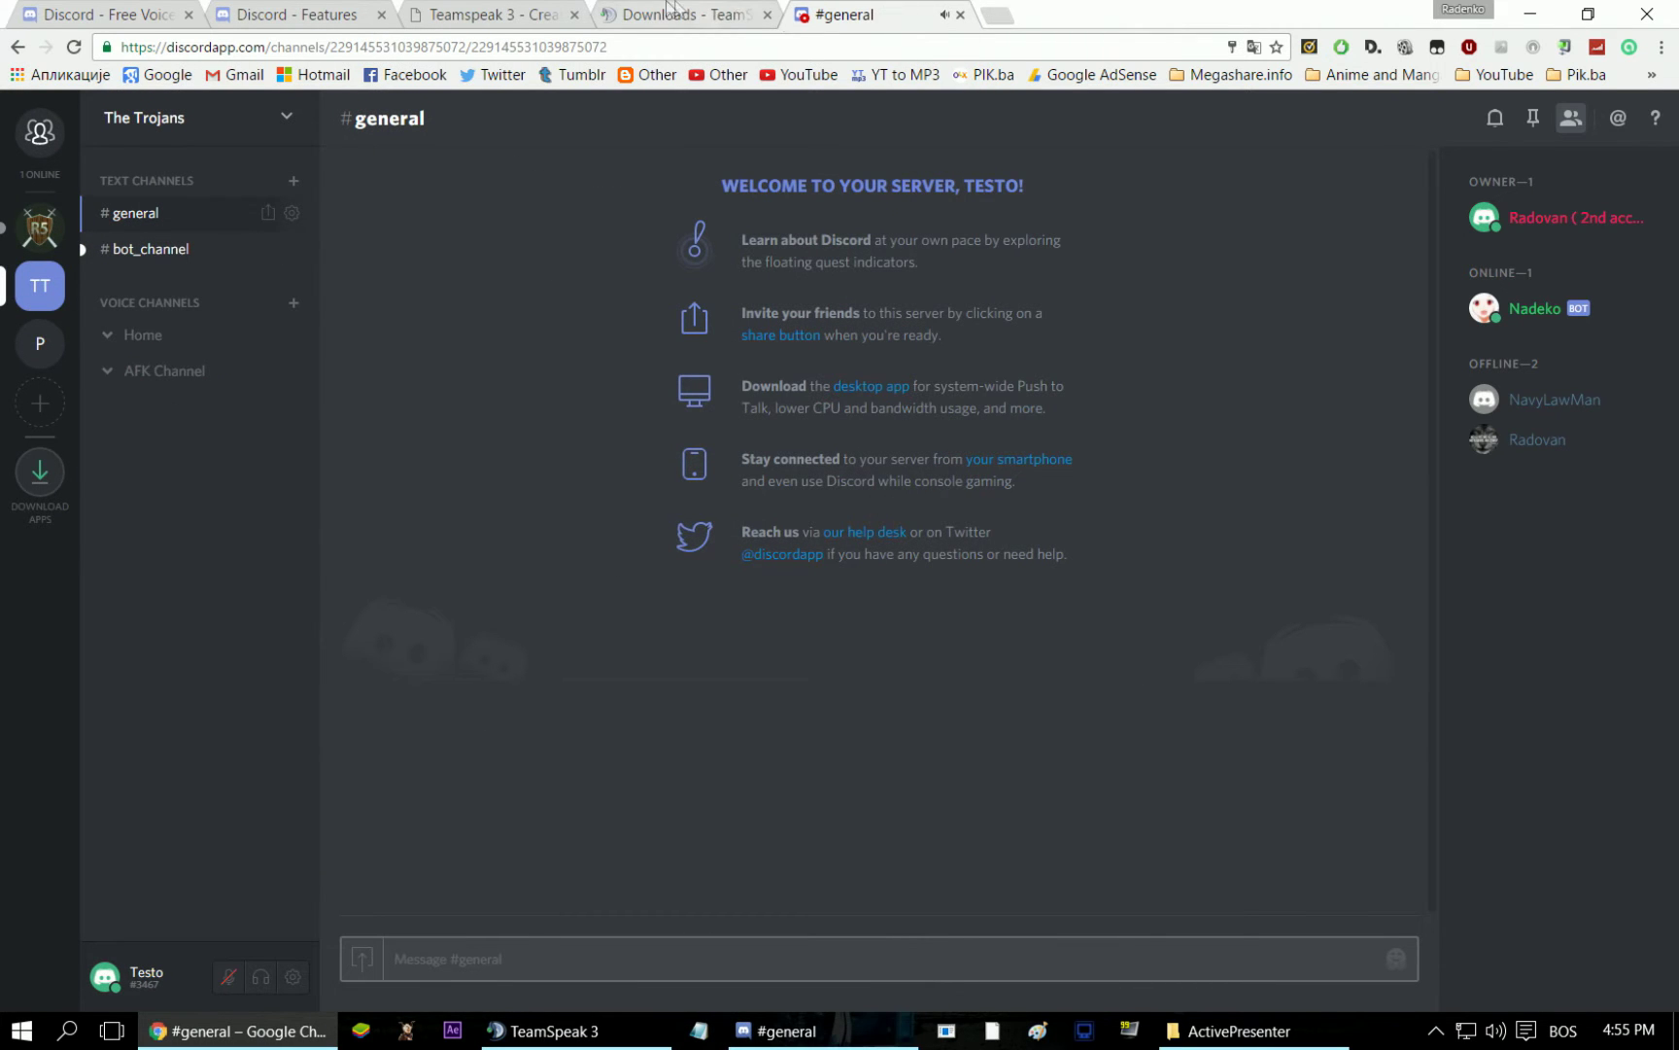
- Look over the TeamSpeak downloads and Freets3.ovh server creation pages, and check TeamSpeak's free communication entry in the Discord feature comparison
left_click(754, 12)
left_click(466, 11)
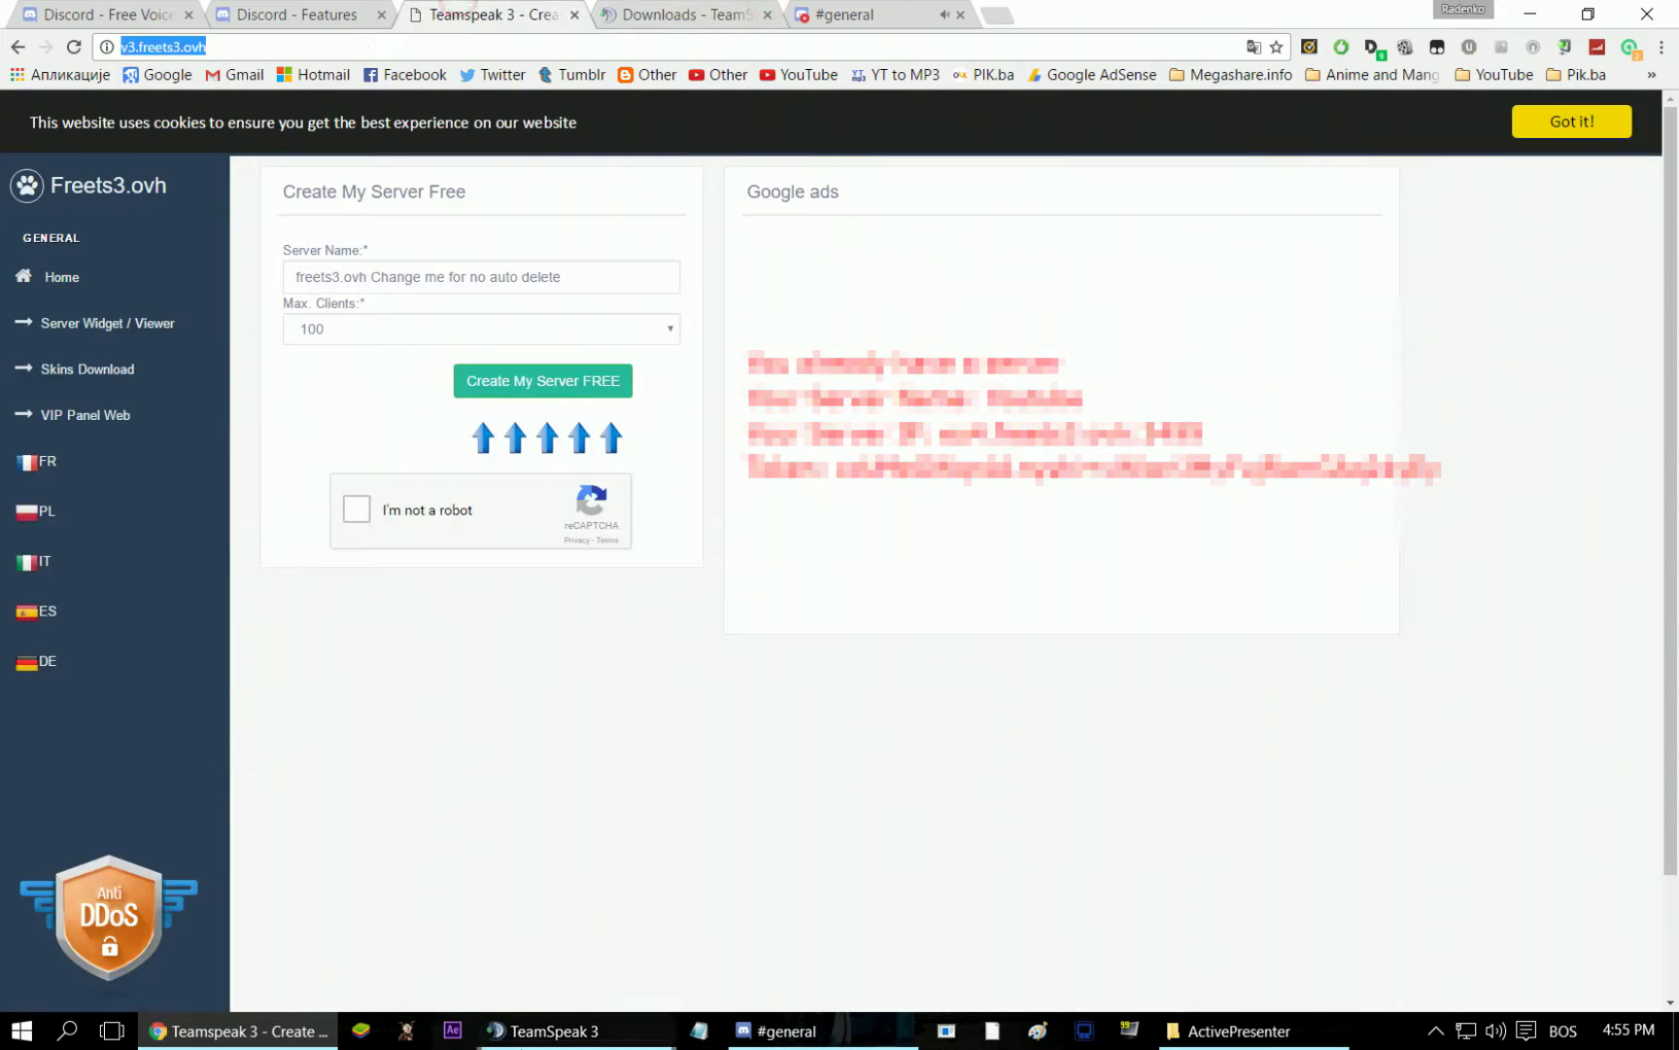
left_click(658, 6)
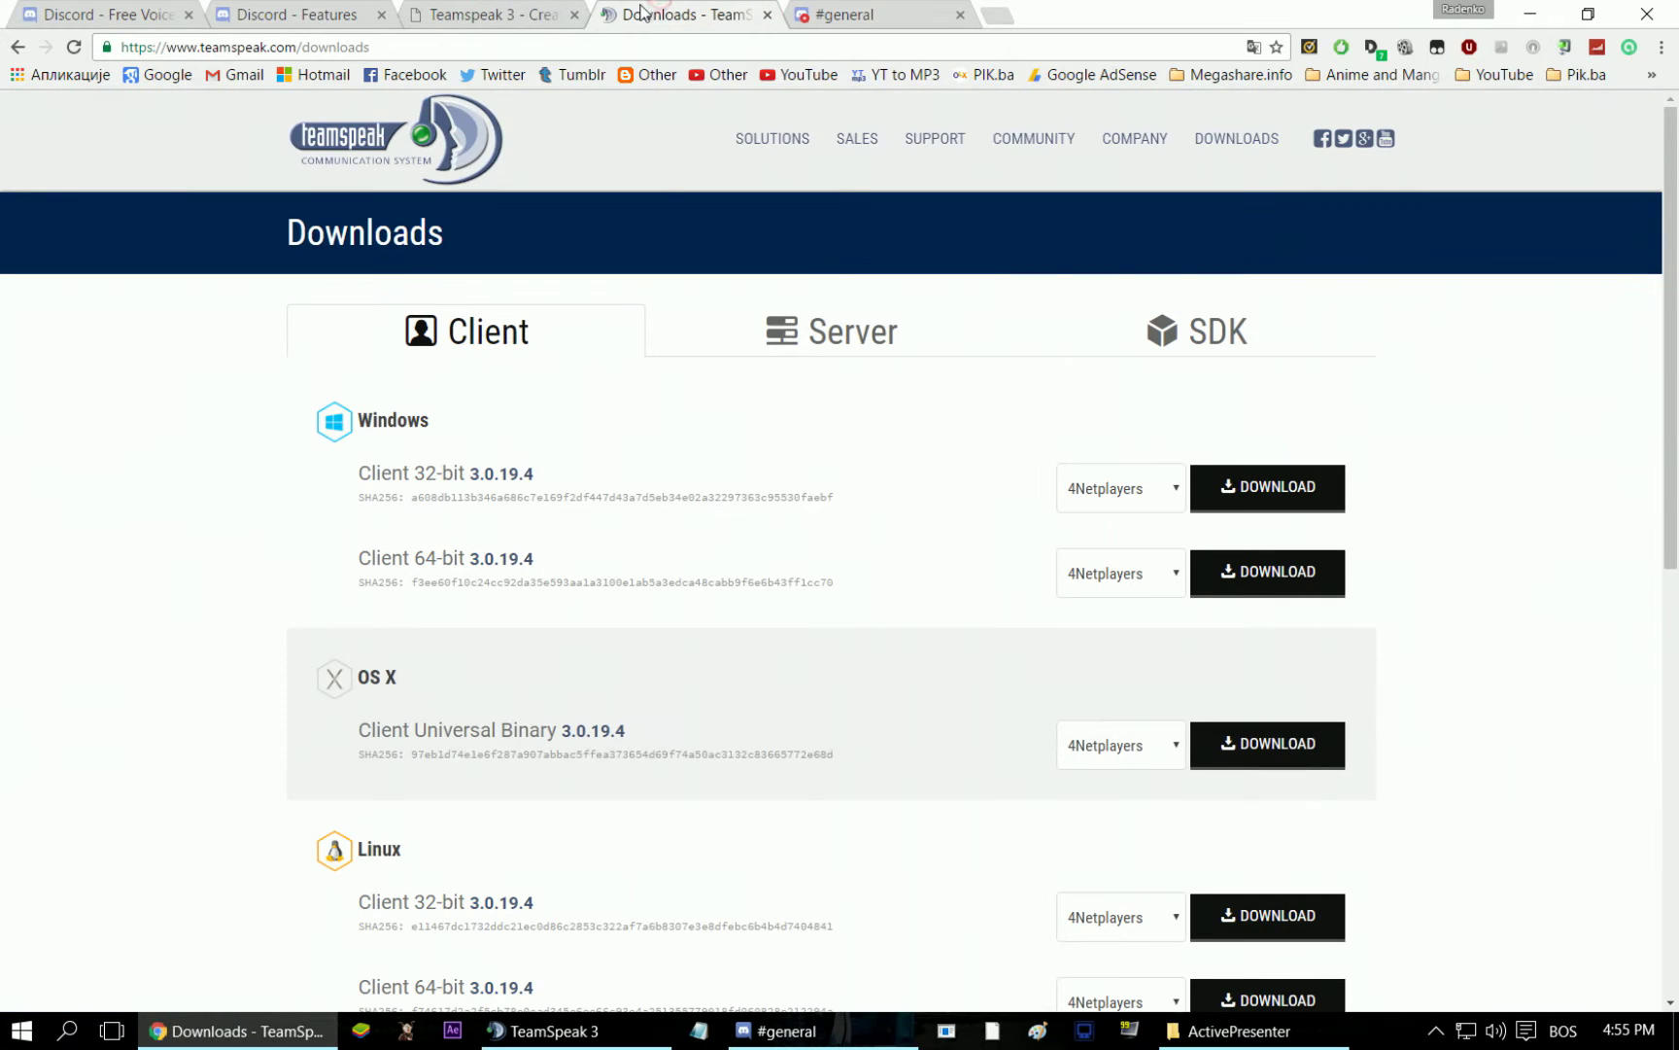
left_click(541, 6)
left_click(264, 6)
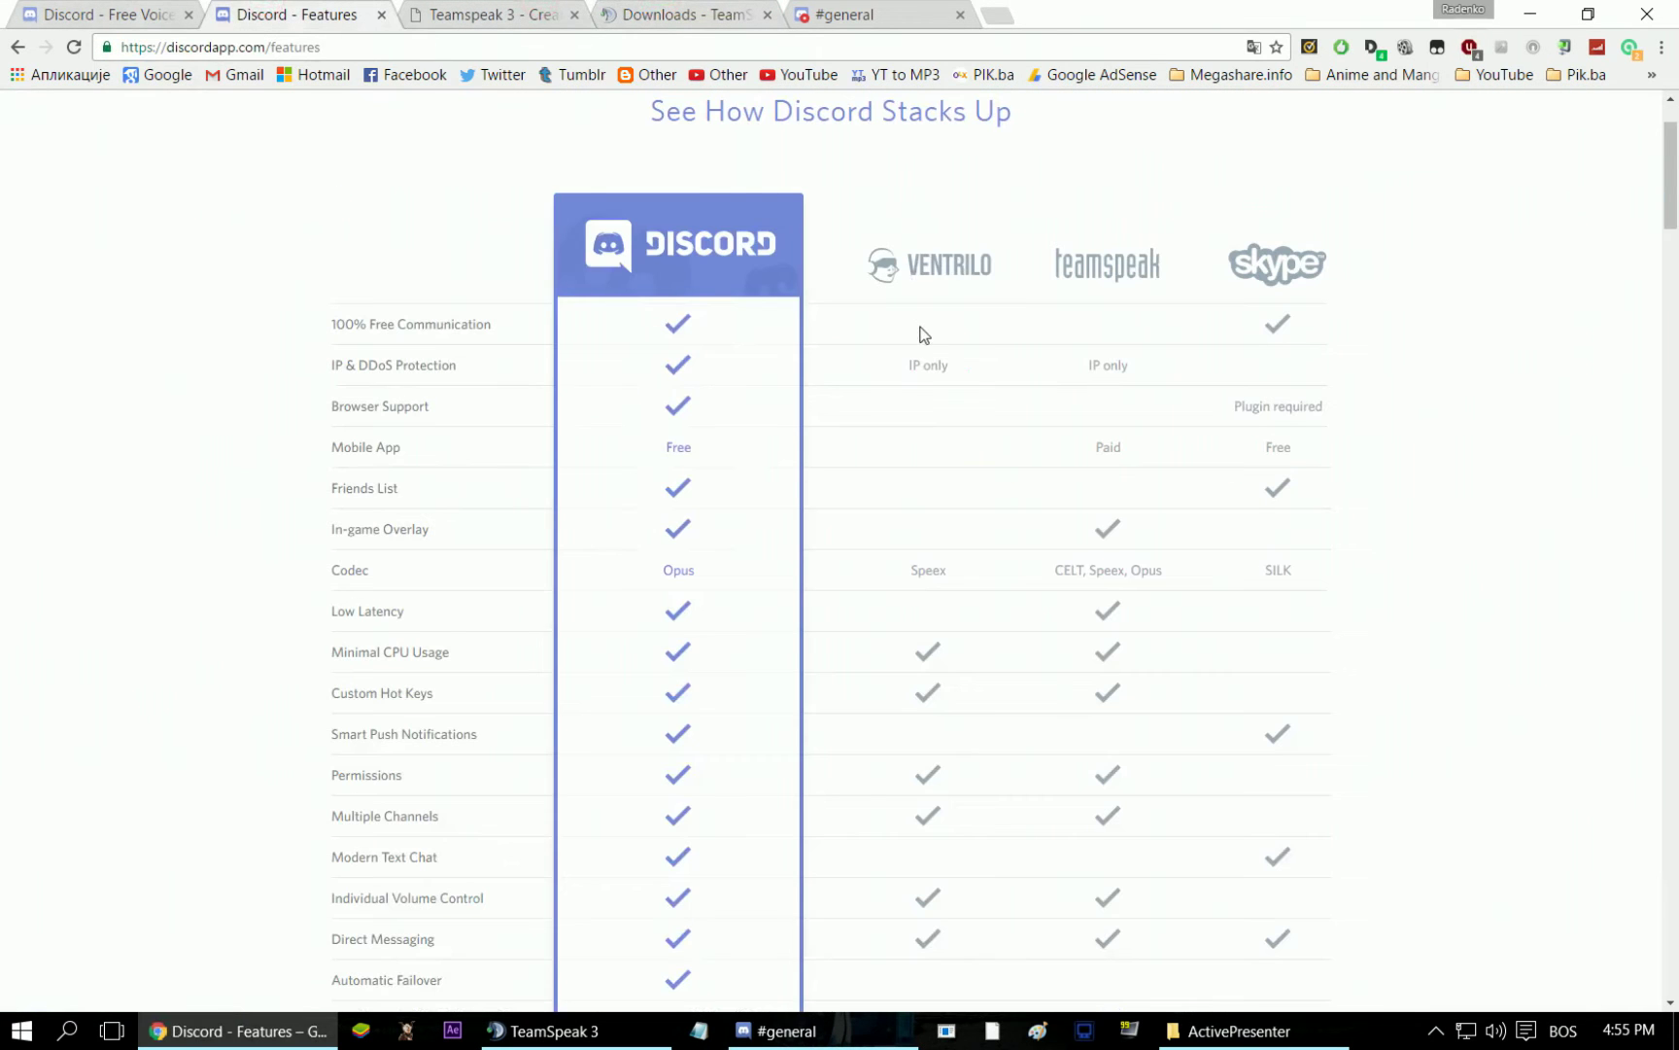
scroll(874, 333, "down", 1)
left_click_drag(1074, 185, 1204, 186)
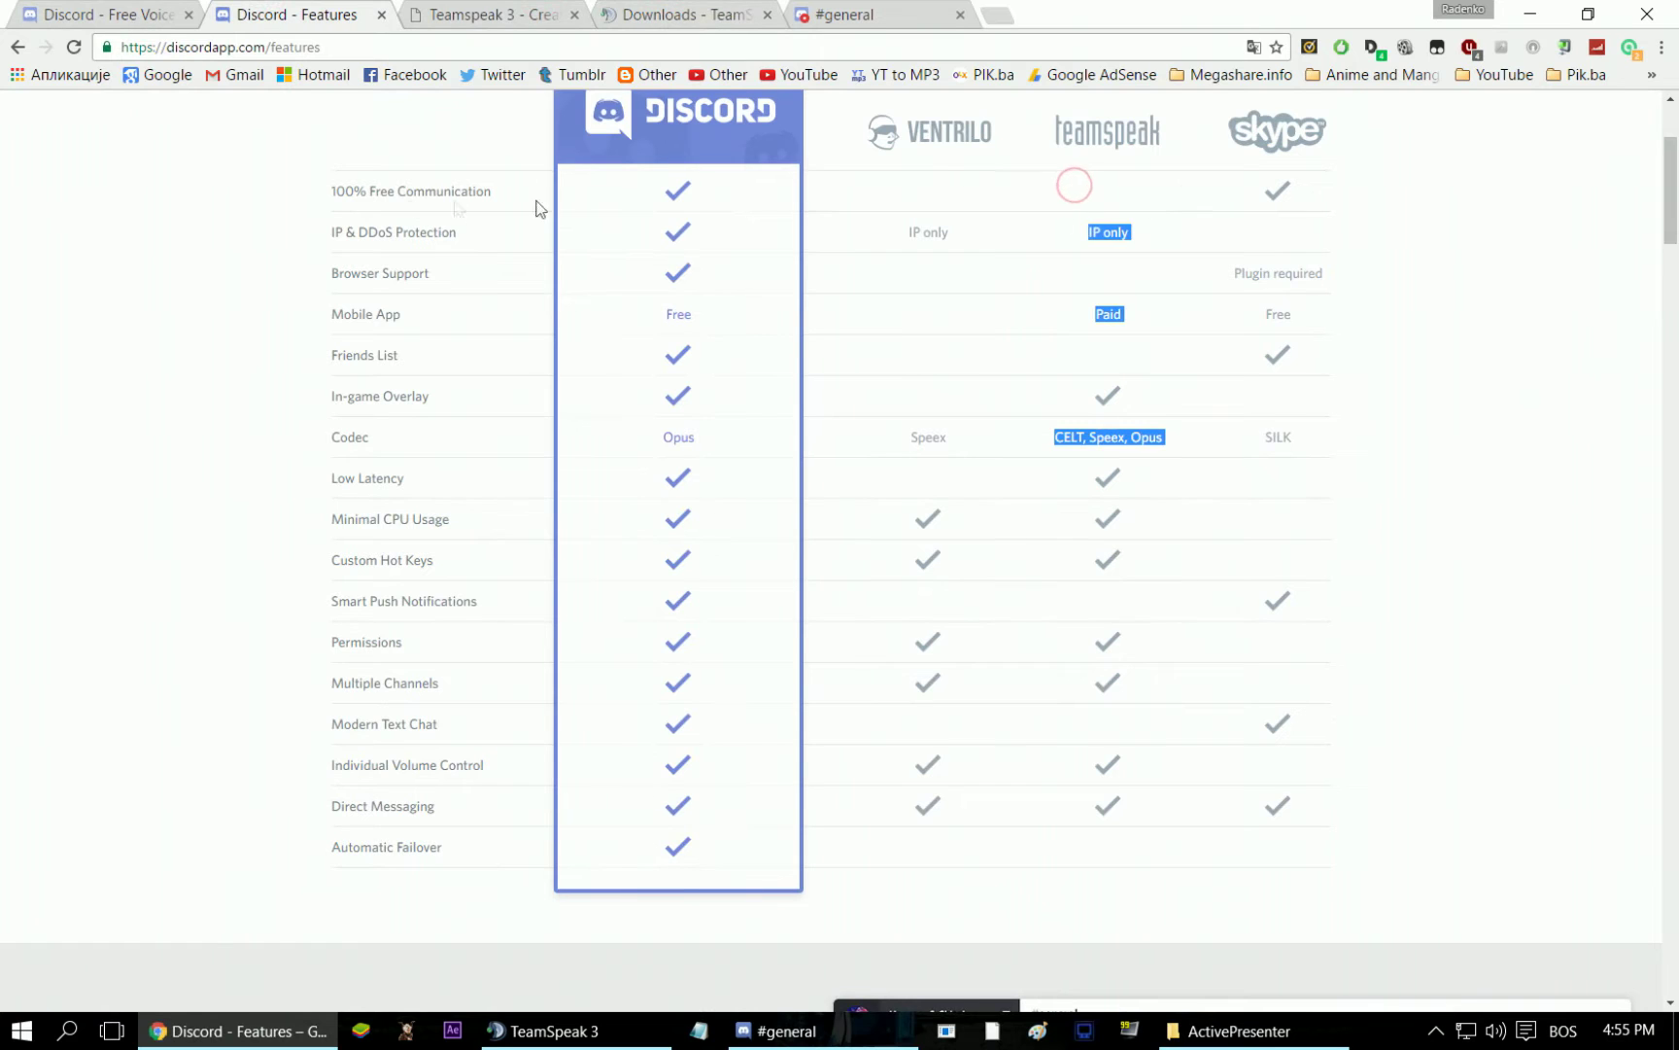
left_click_drag(347, 193, 355, 193)
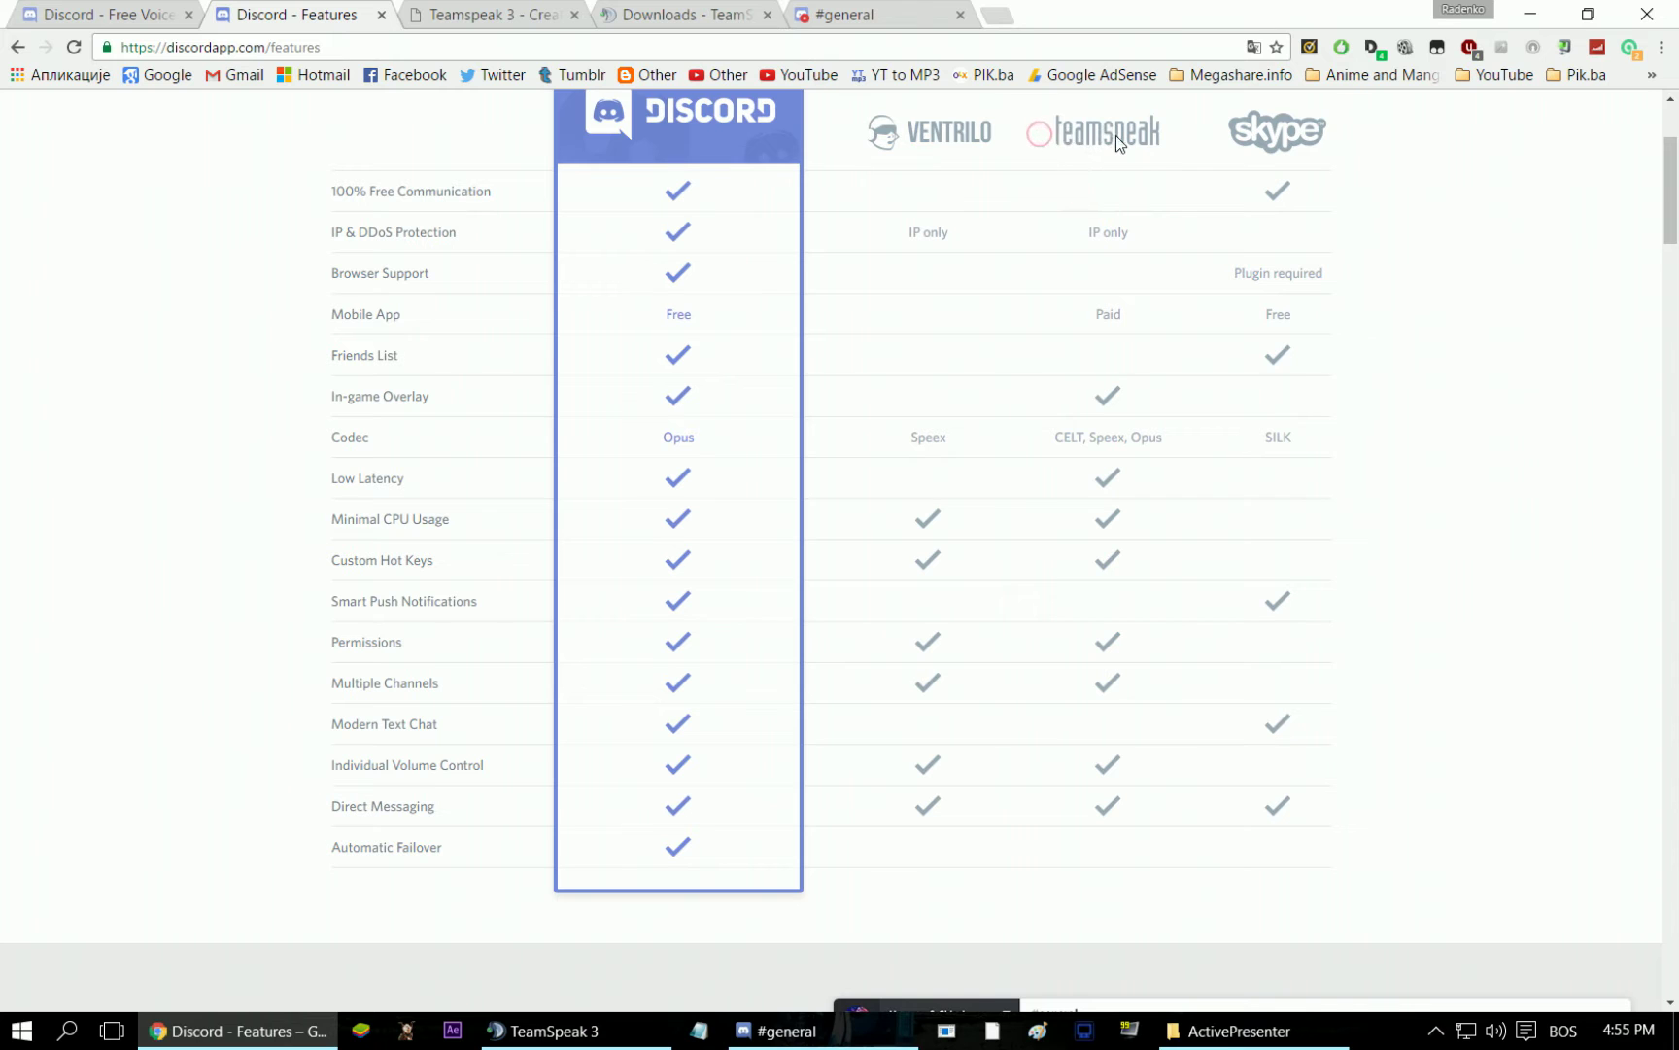
- Open the Freets3.ovh server creation page, try clearing the default server name, and restore it
left_click(518, 11)
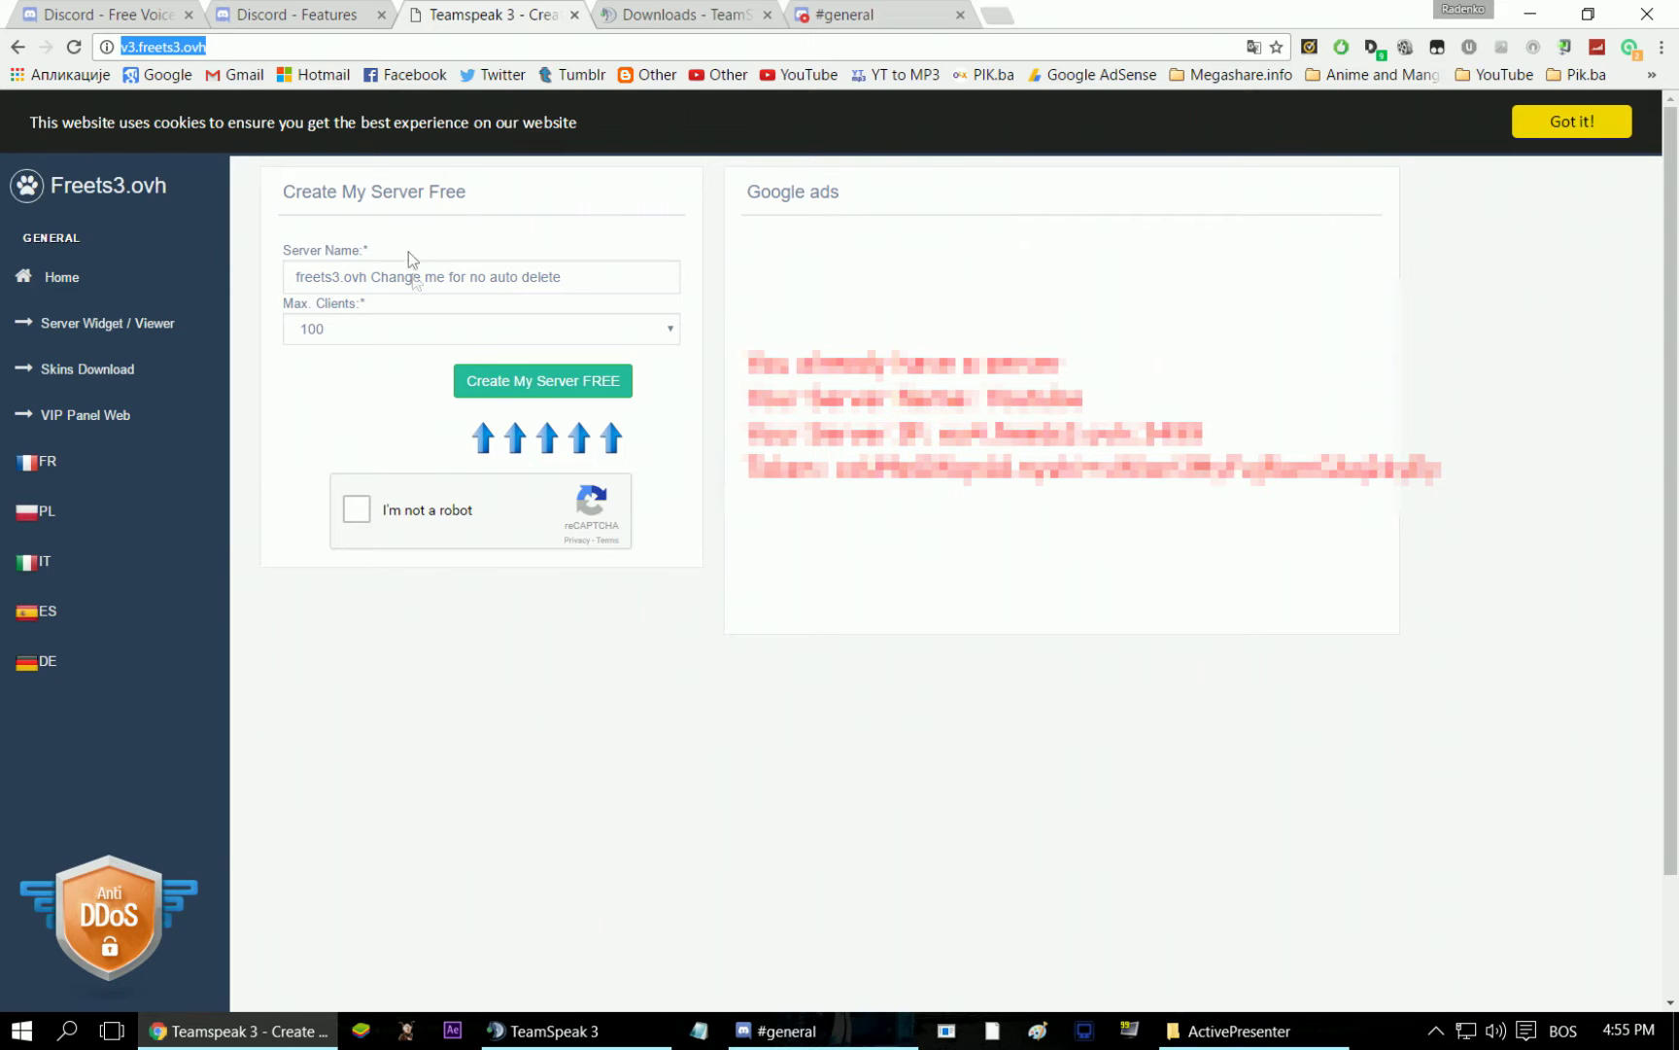
left_click_drag(626, 285, 236, 282)
key("BackSpace")
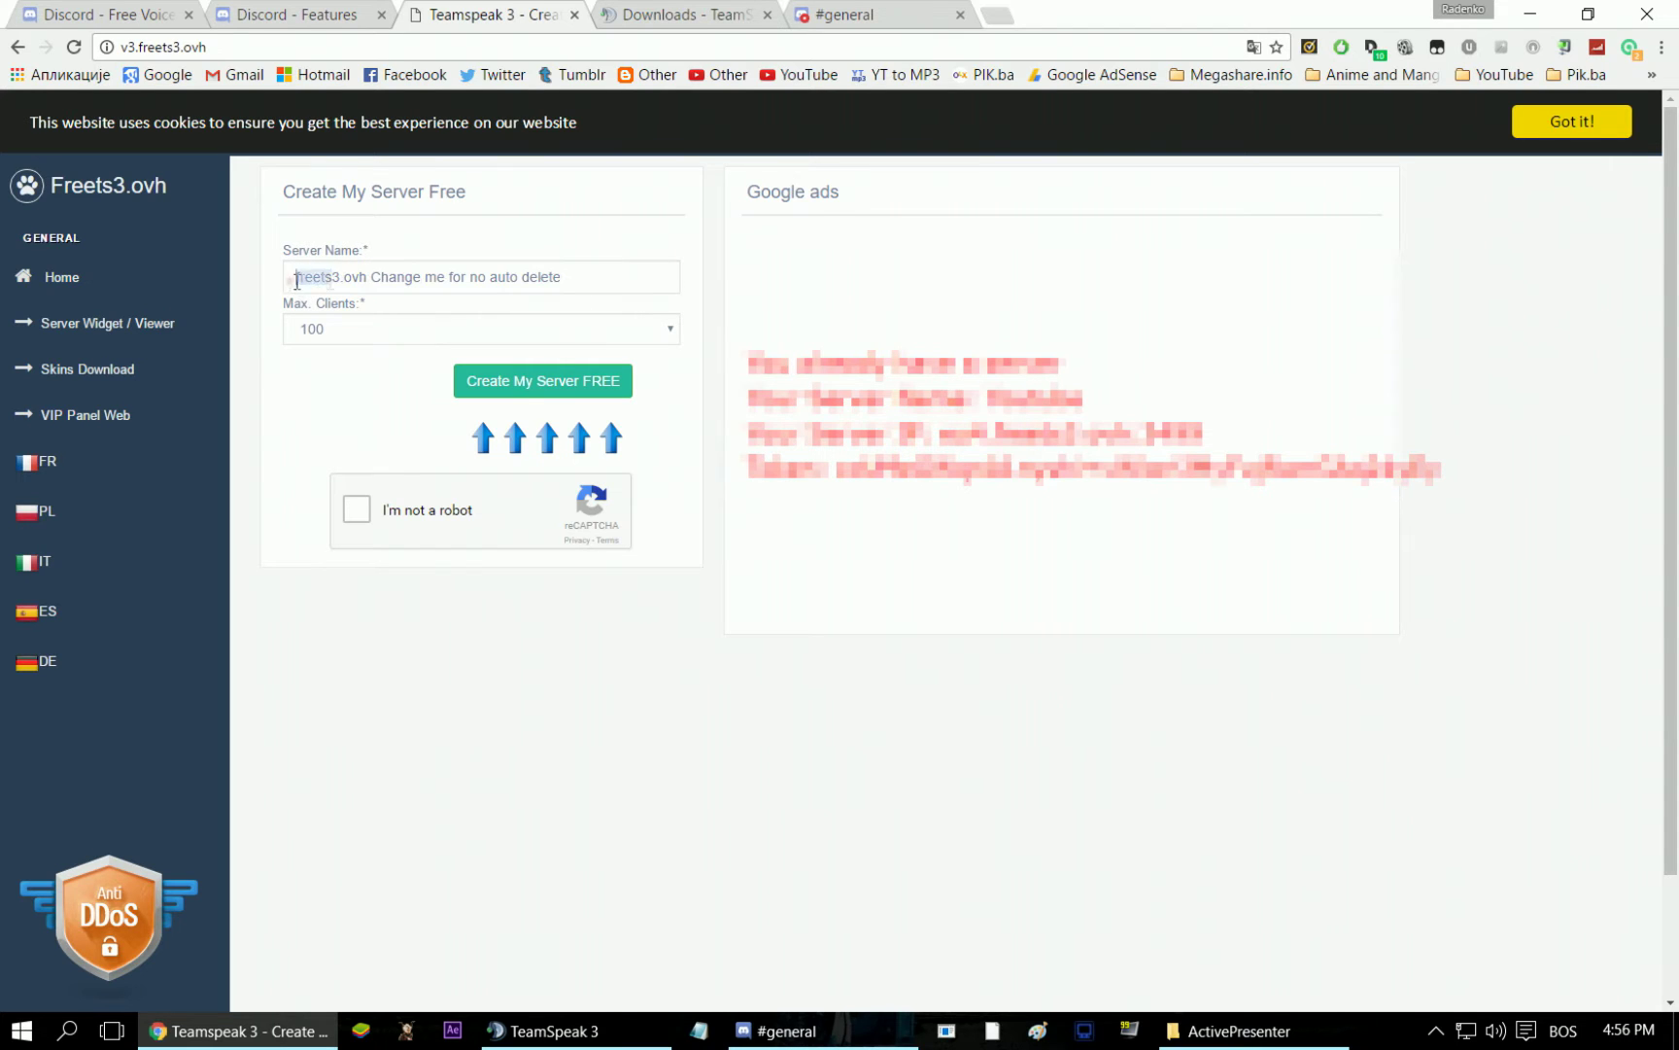
left_click_drag(297, 281, 581, 275)
left_click(269, 279)
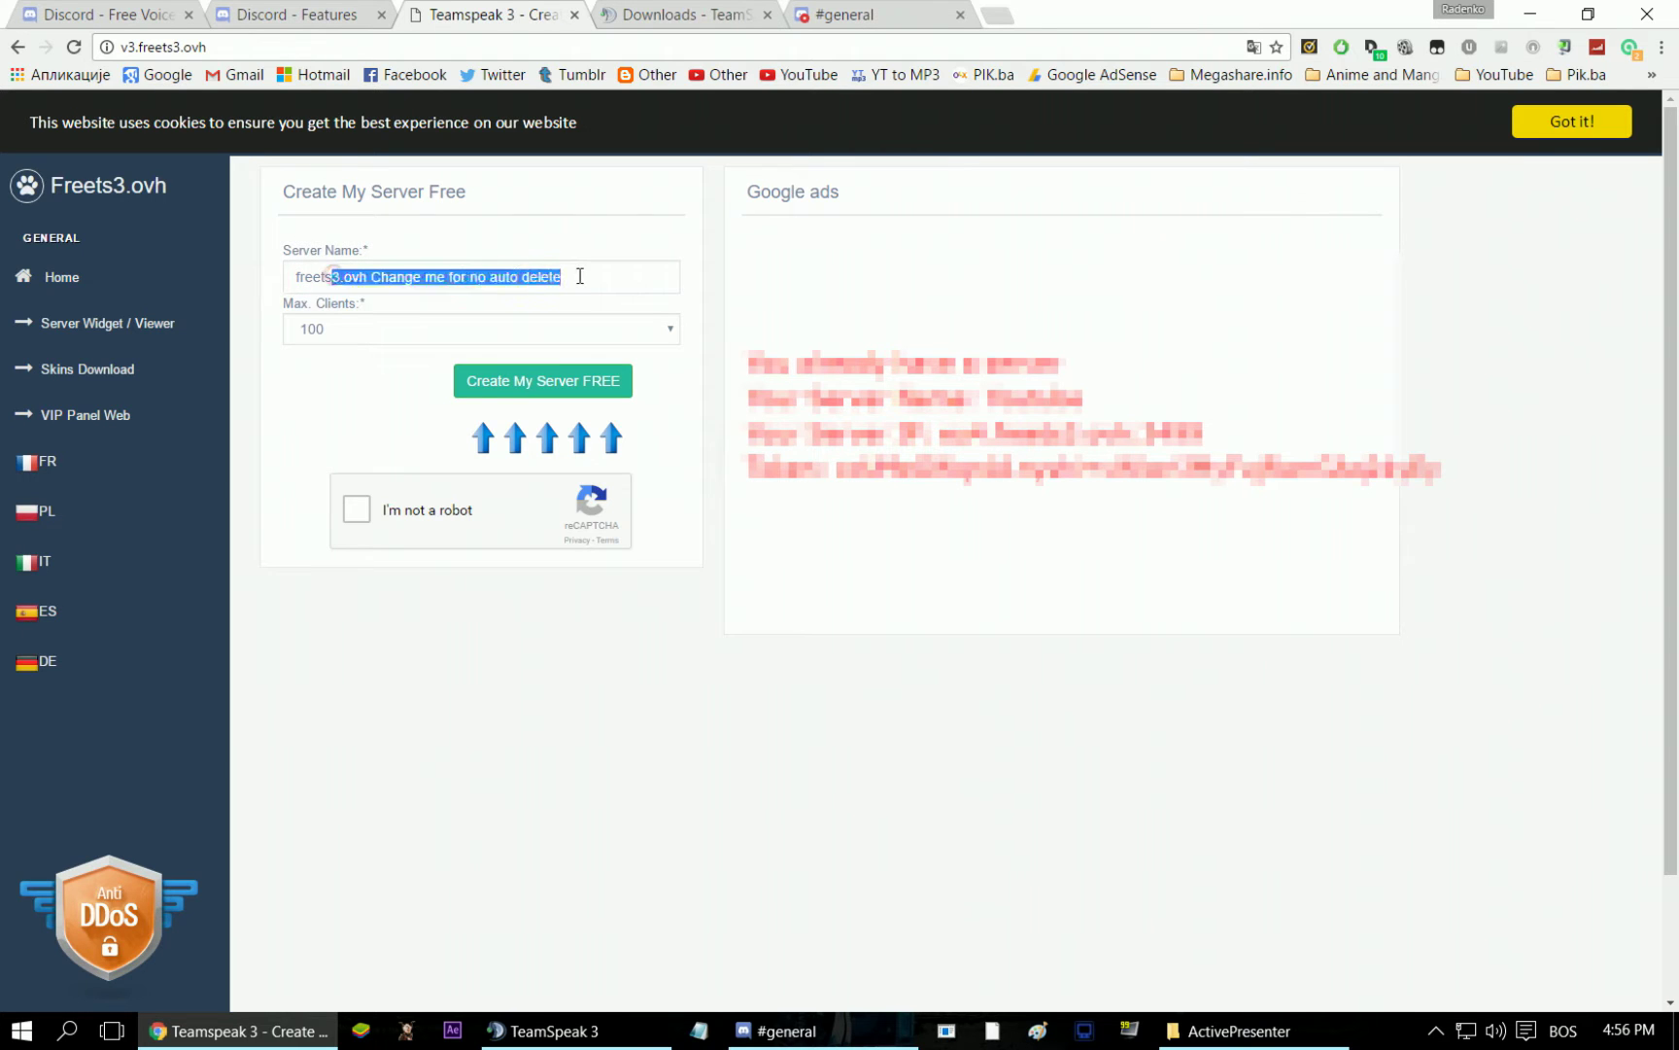
triple_click(581, 275)
left_click(581, 275)
- Copy the created TeamSpeak server's IP address from the Freets3.ovh page
left_click(1001, 500)
mouse_move(933, 437)
left_mouse_down()
mouse_move(1205, 438)
mouse_move(941, 439)
left_mouse_up()
right_click(942, 443)
- Switch to TeamSpeak 3 and connect to the created server using the copied server address
left_click(741, 1035)
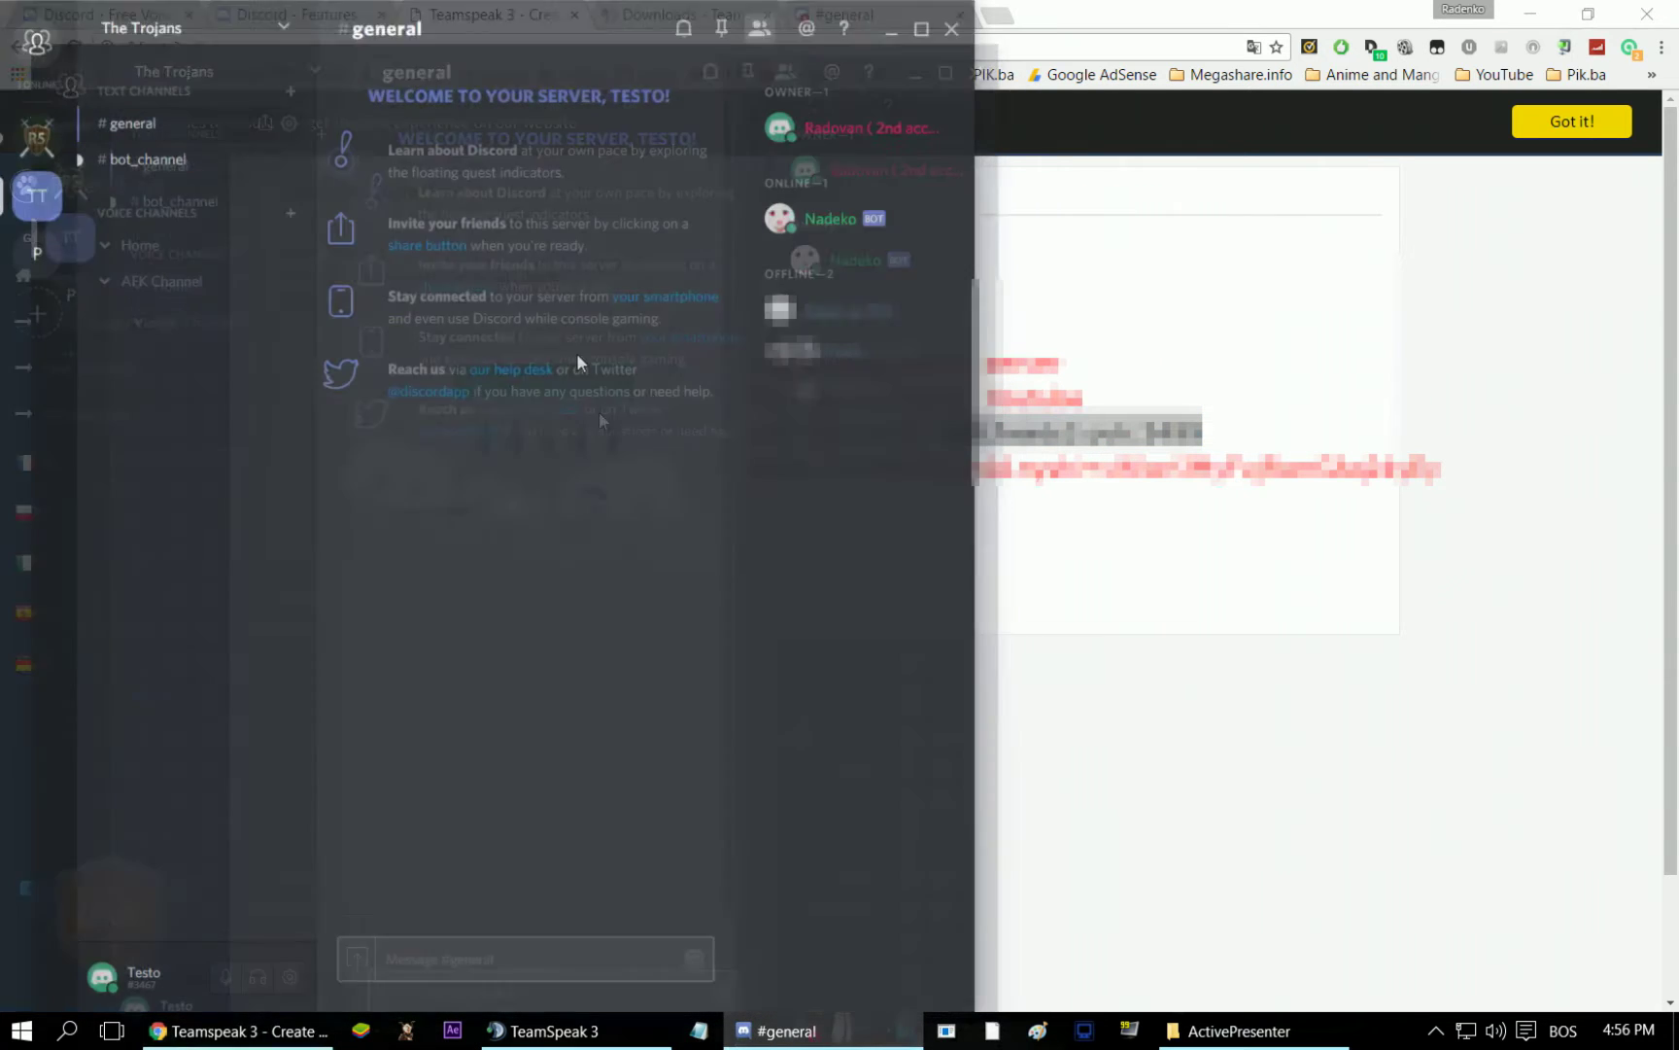
left_click(622, 1030)
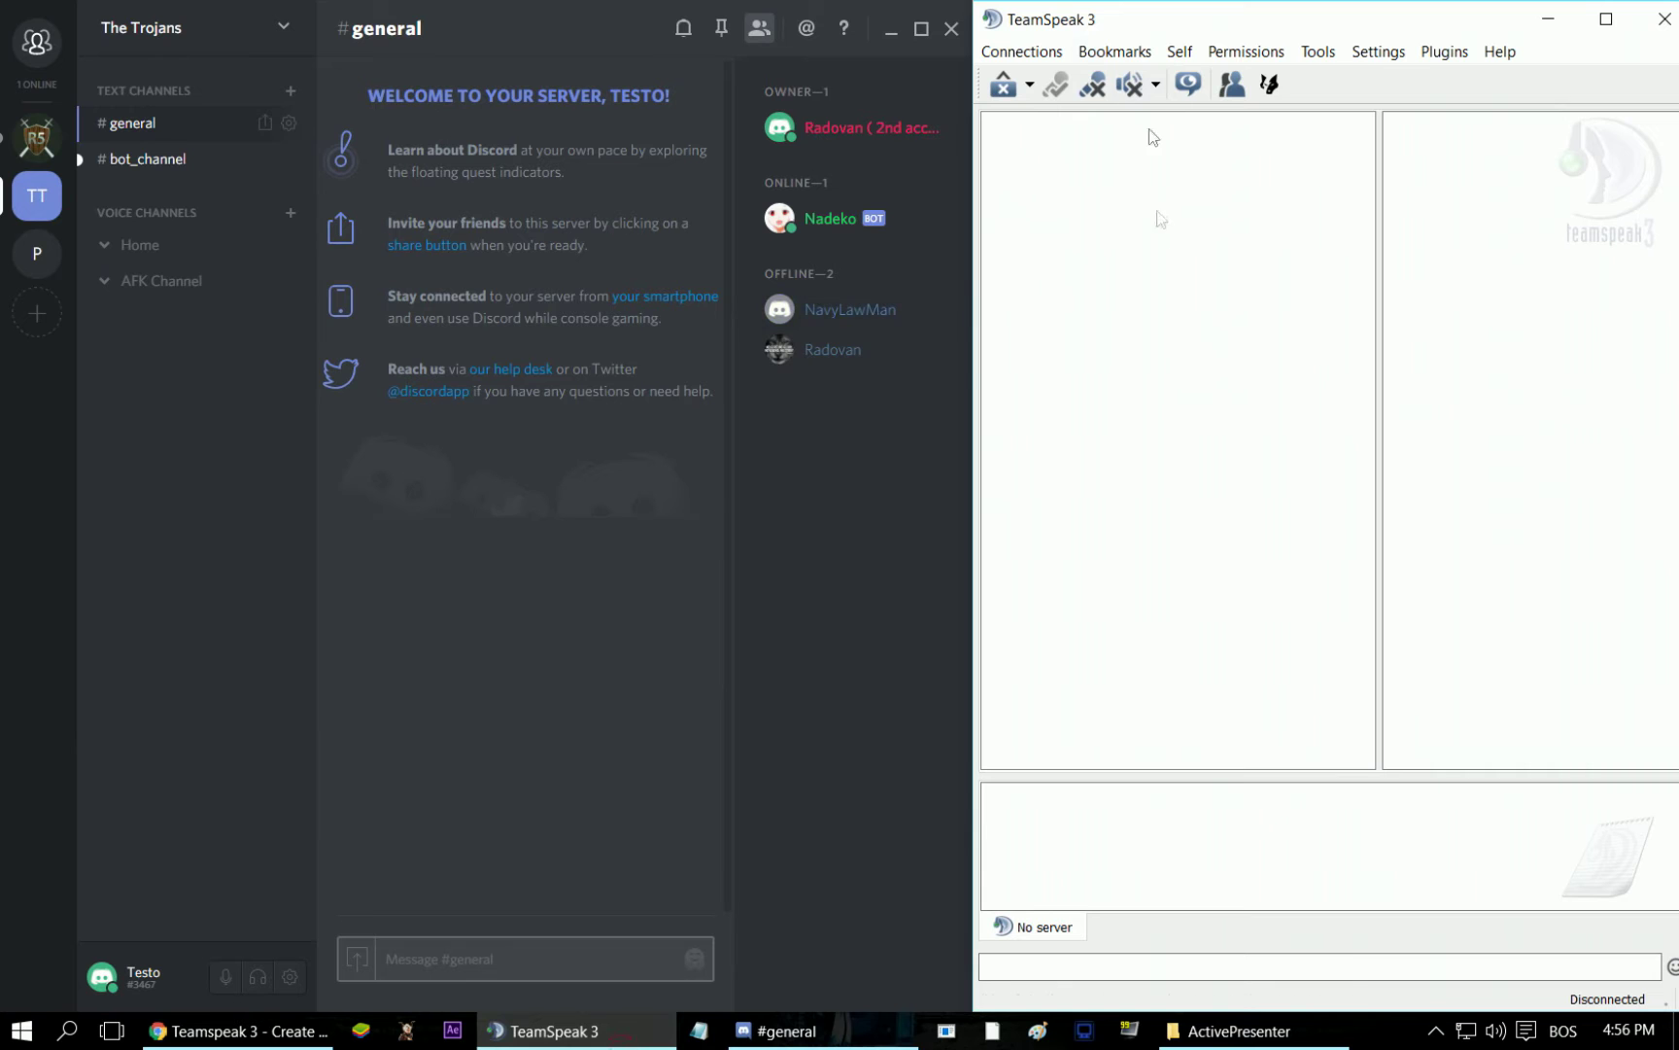
left_click(1020, 52)
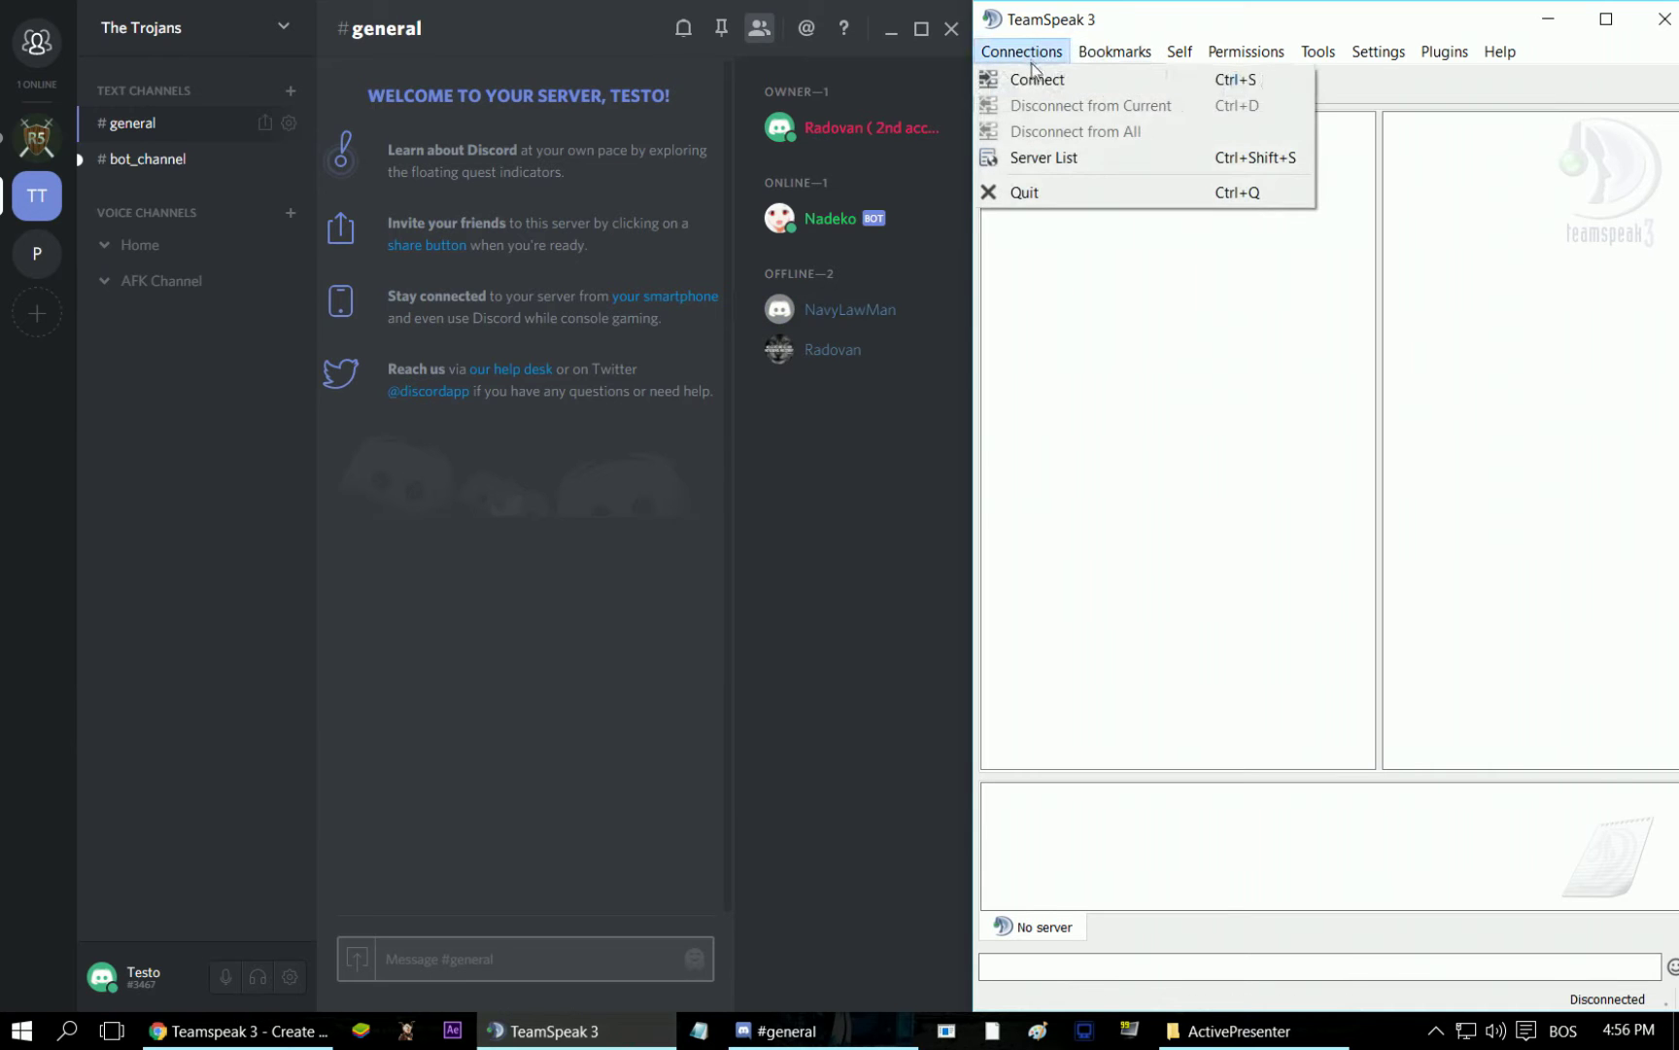
left_click(1032, 81)
left_click_drag(1211, 418, 1007, 419)
left_click(1473, 501)
left_click(1232, 467)
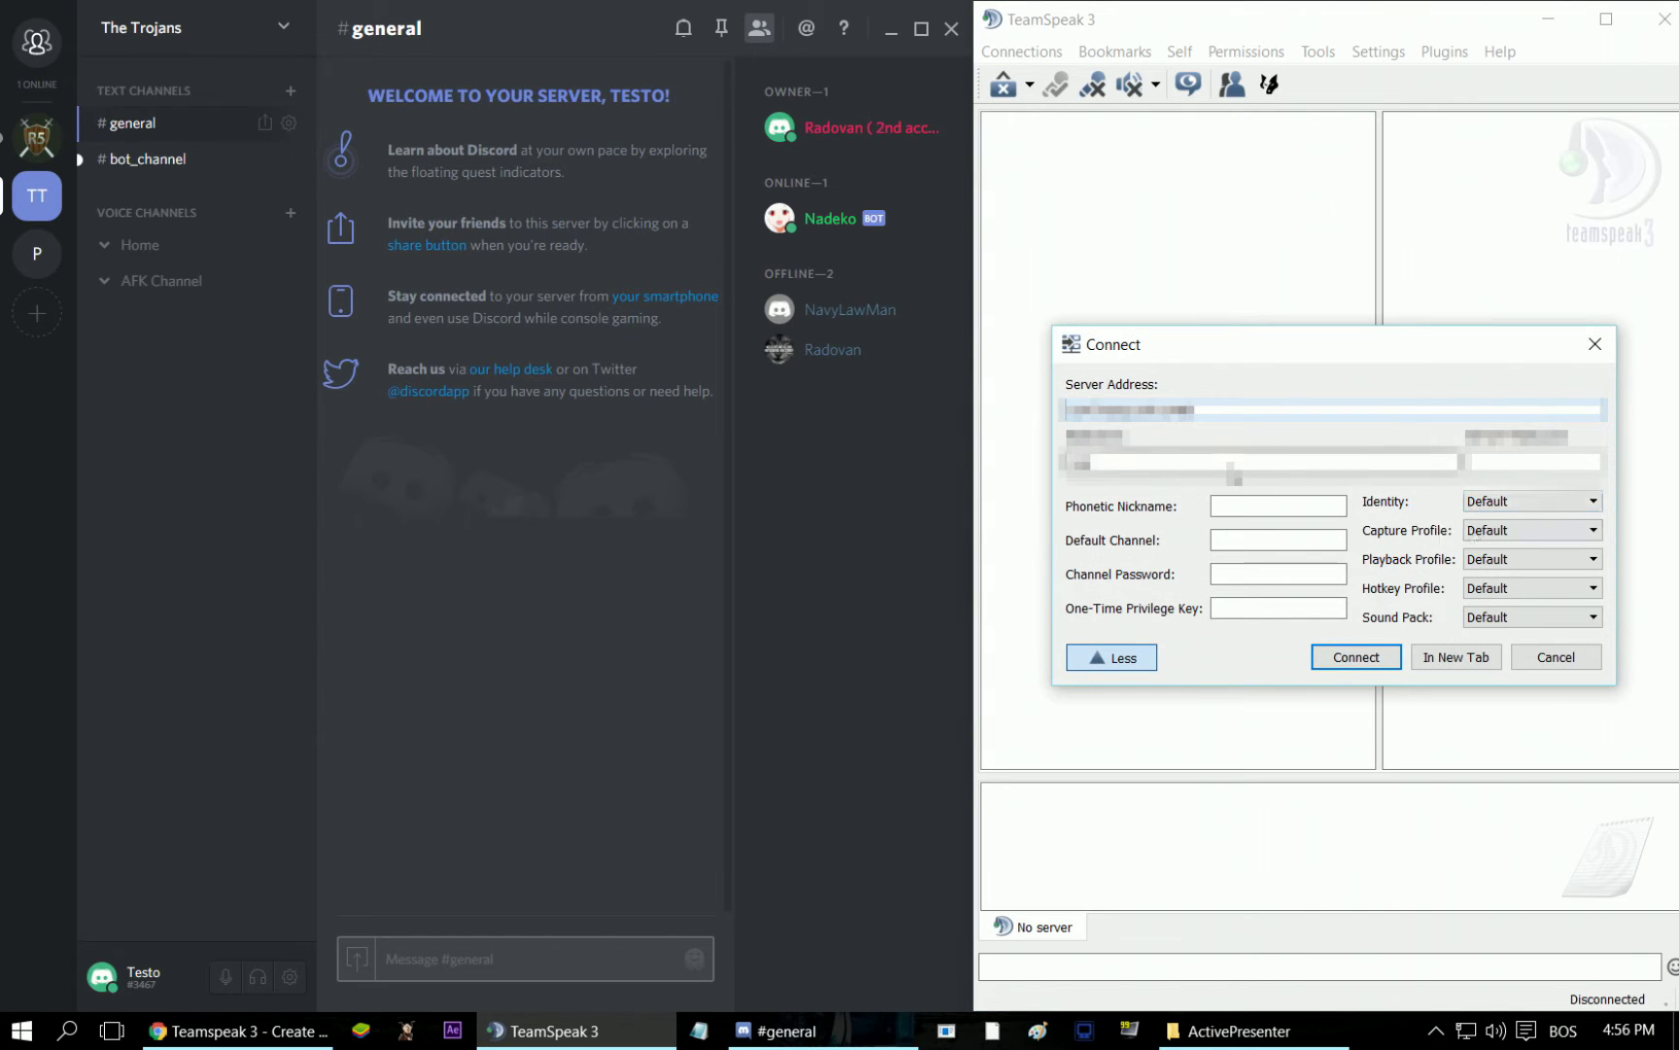
left_click(1331, 667)
key("Return")
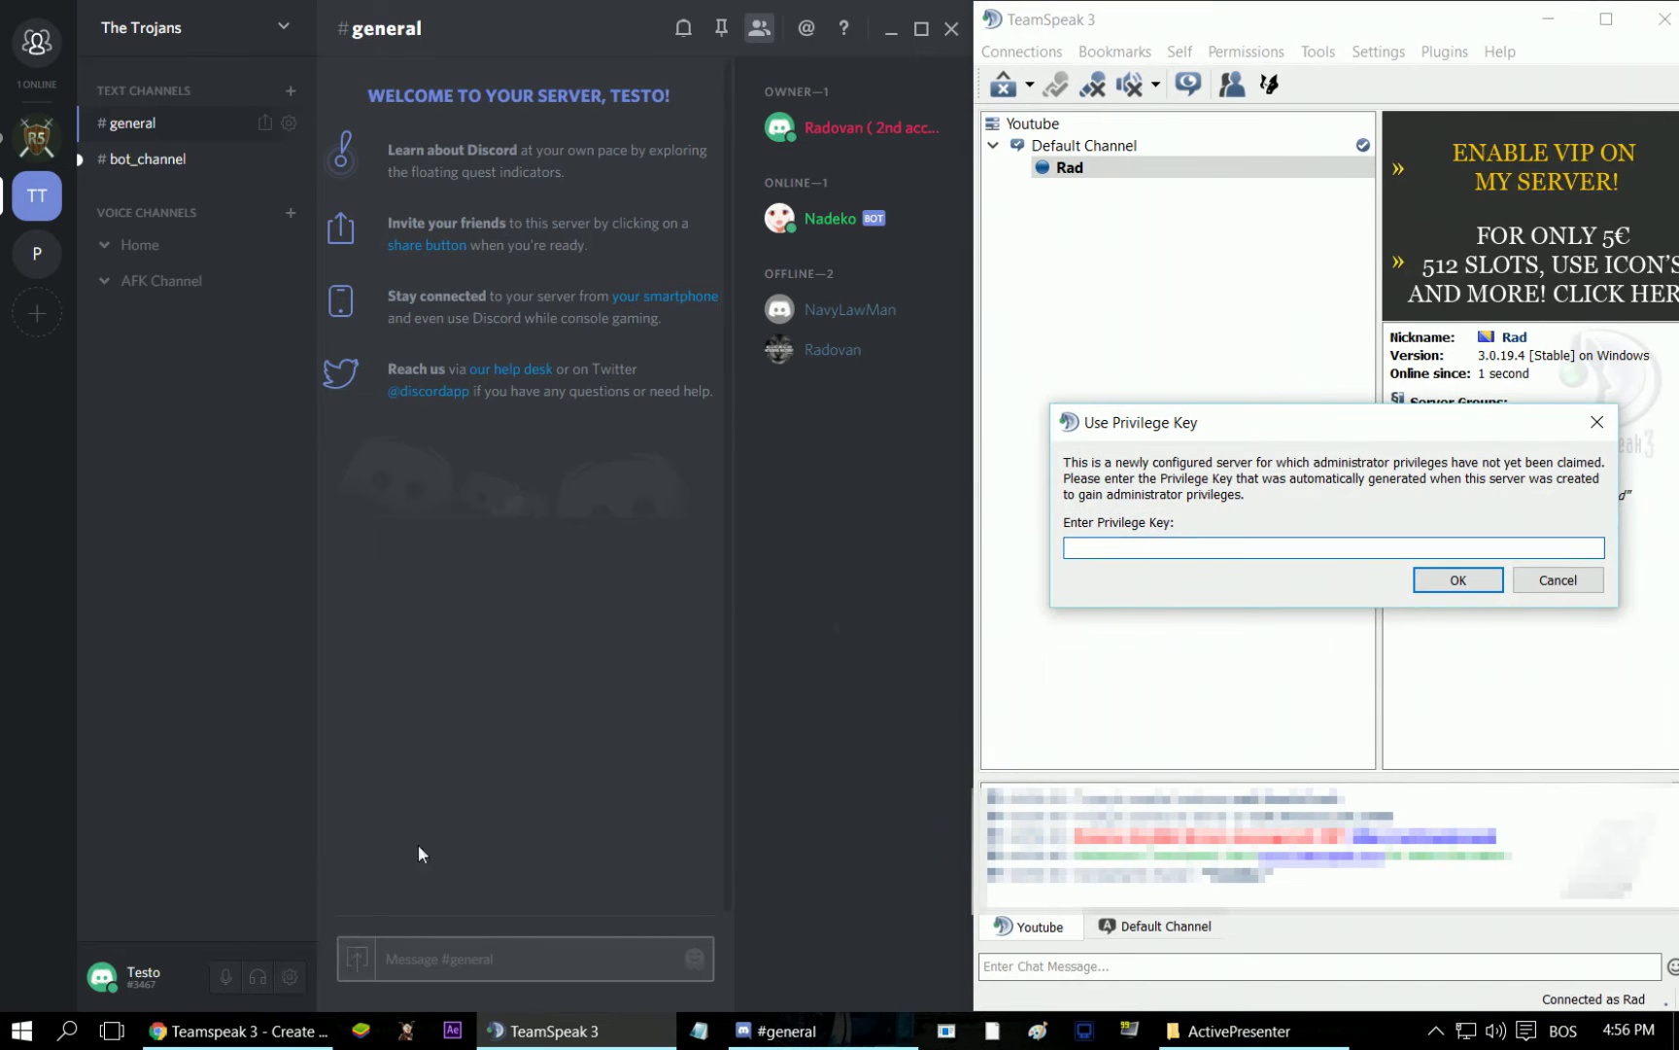
- Copy the server token from the Freets3.ovh page and submit it as the privilege key in TeamSpeak 3
key("alt+Tab")
left_click_drag(835, 469, 1458, 473)
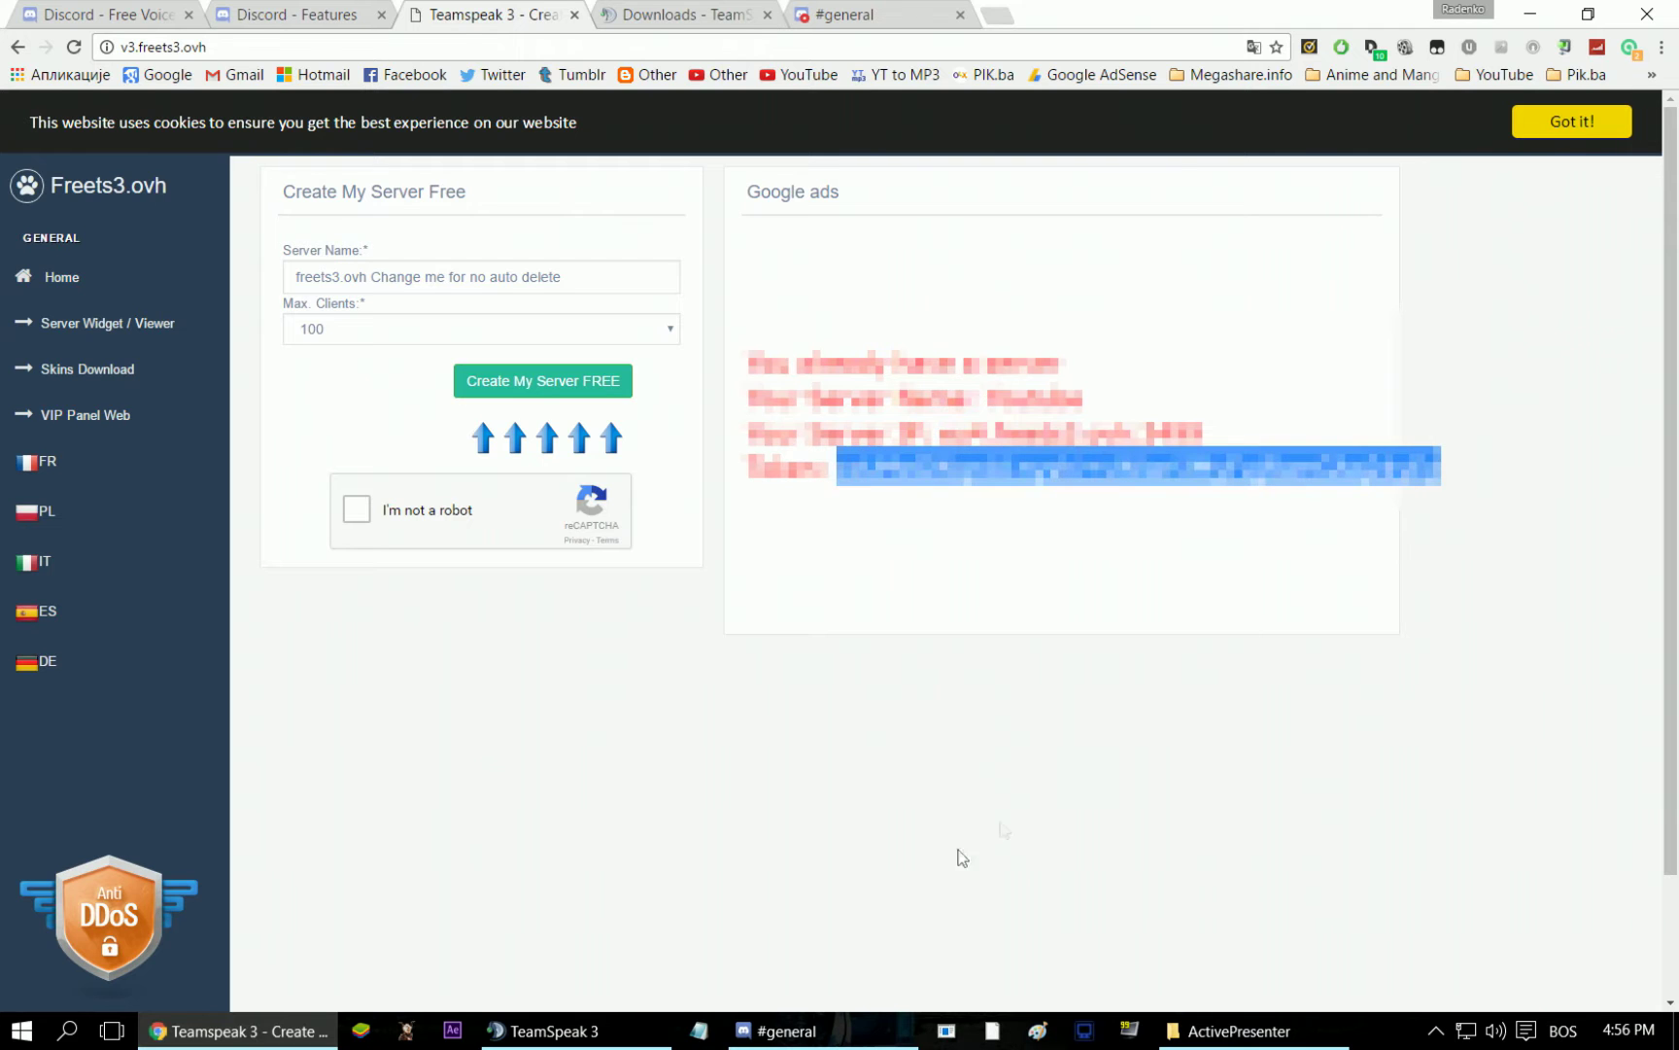
left_click(544, 1030)
key("ctrl+v")
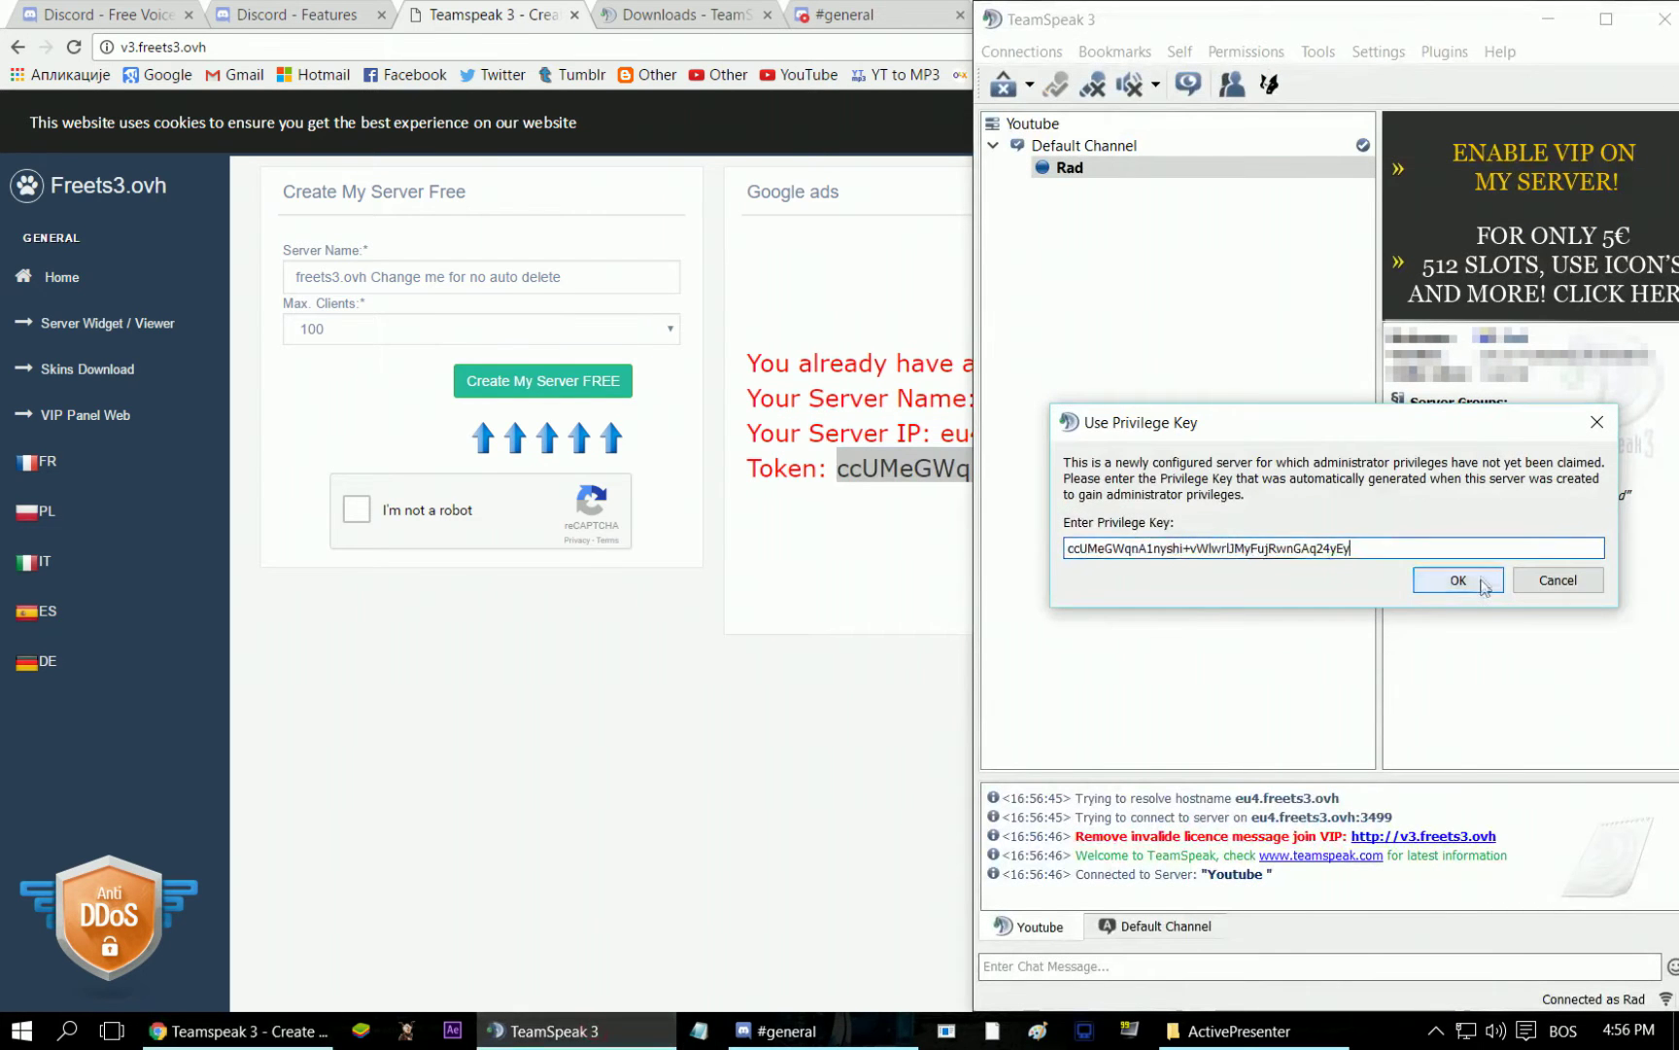
left_click(1455, 578)
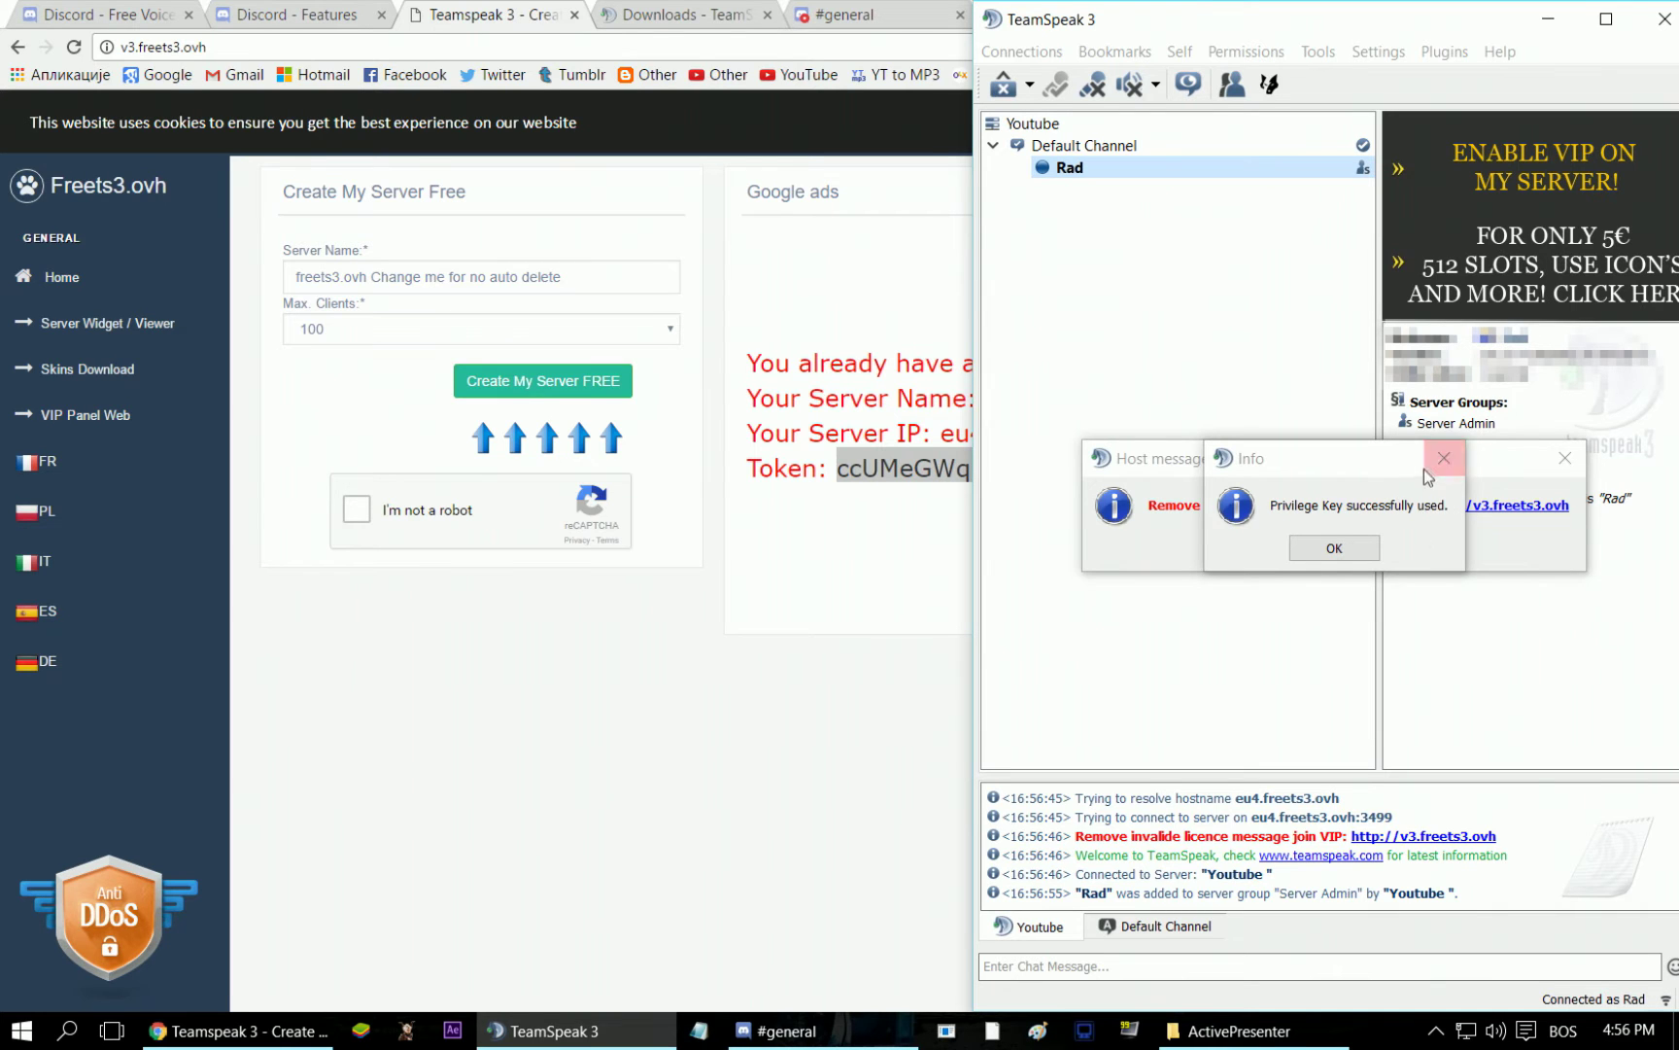
- Move the privilege key notice aside and dismiss both the host message and that notice in TeamSpeak 3
left_click_drag(1304, 458, 1200, 268)
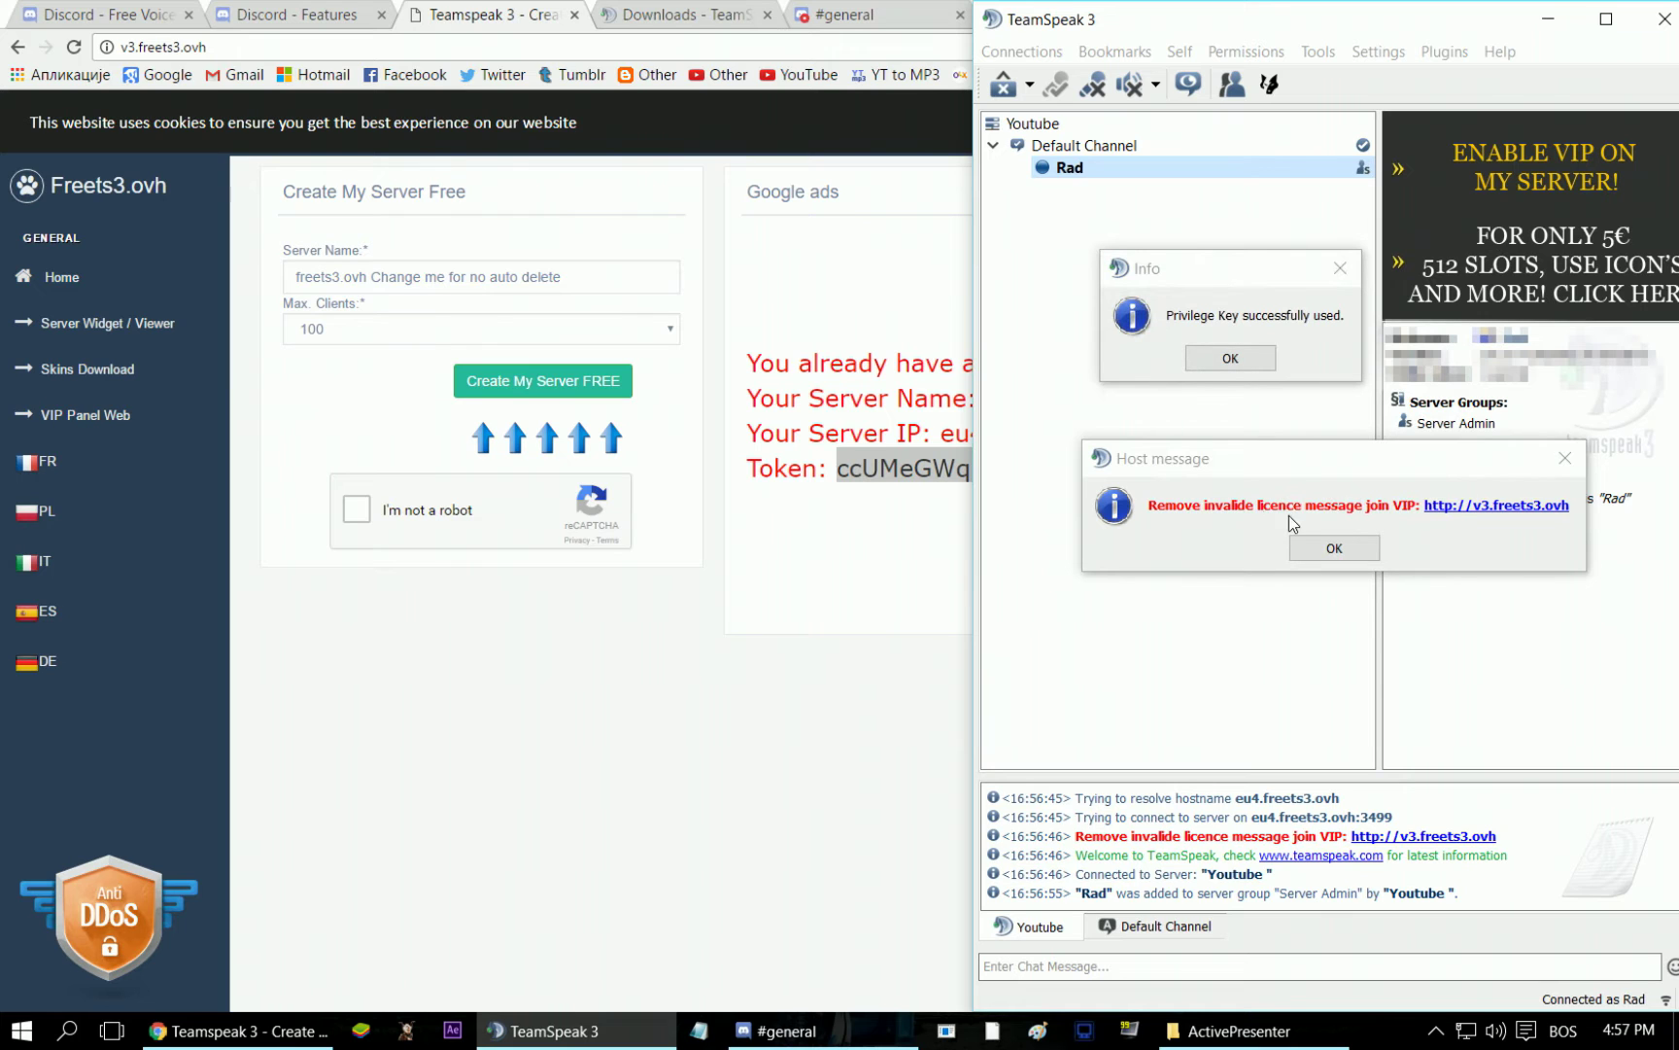
left_click(1565, 458)
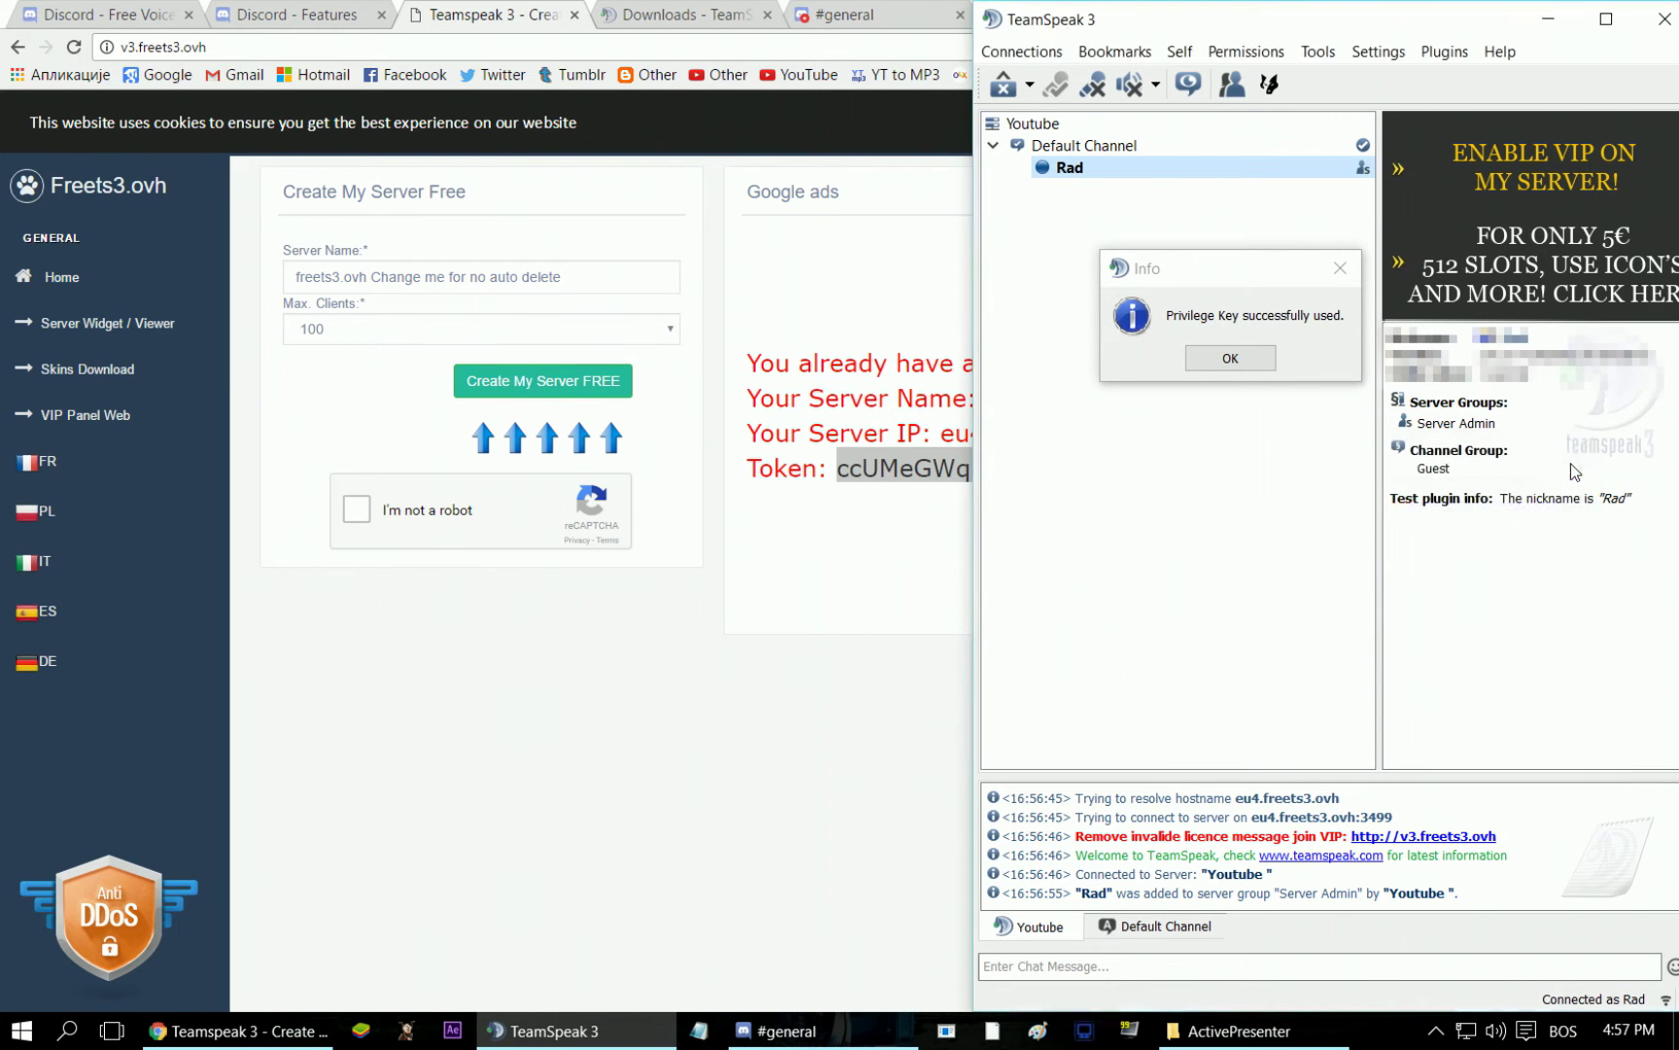
left_click(1248, 362)
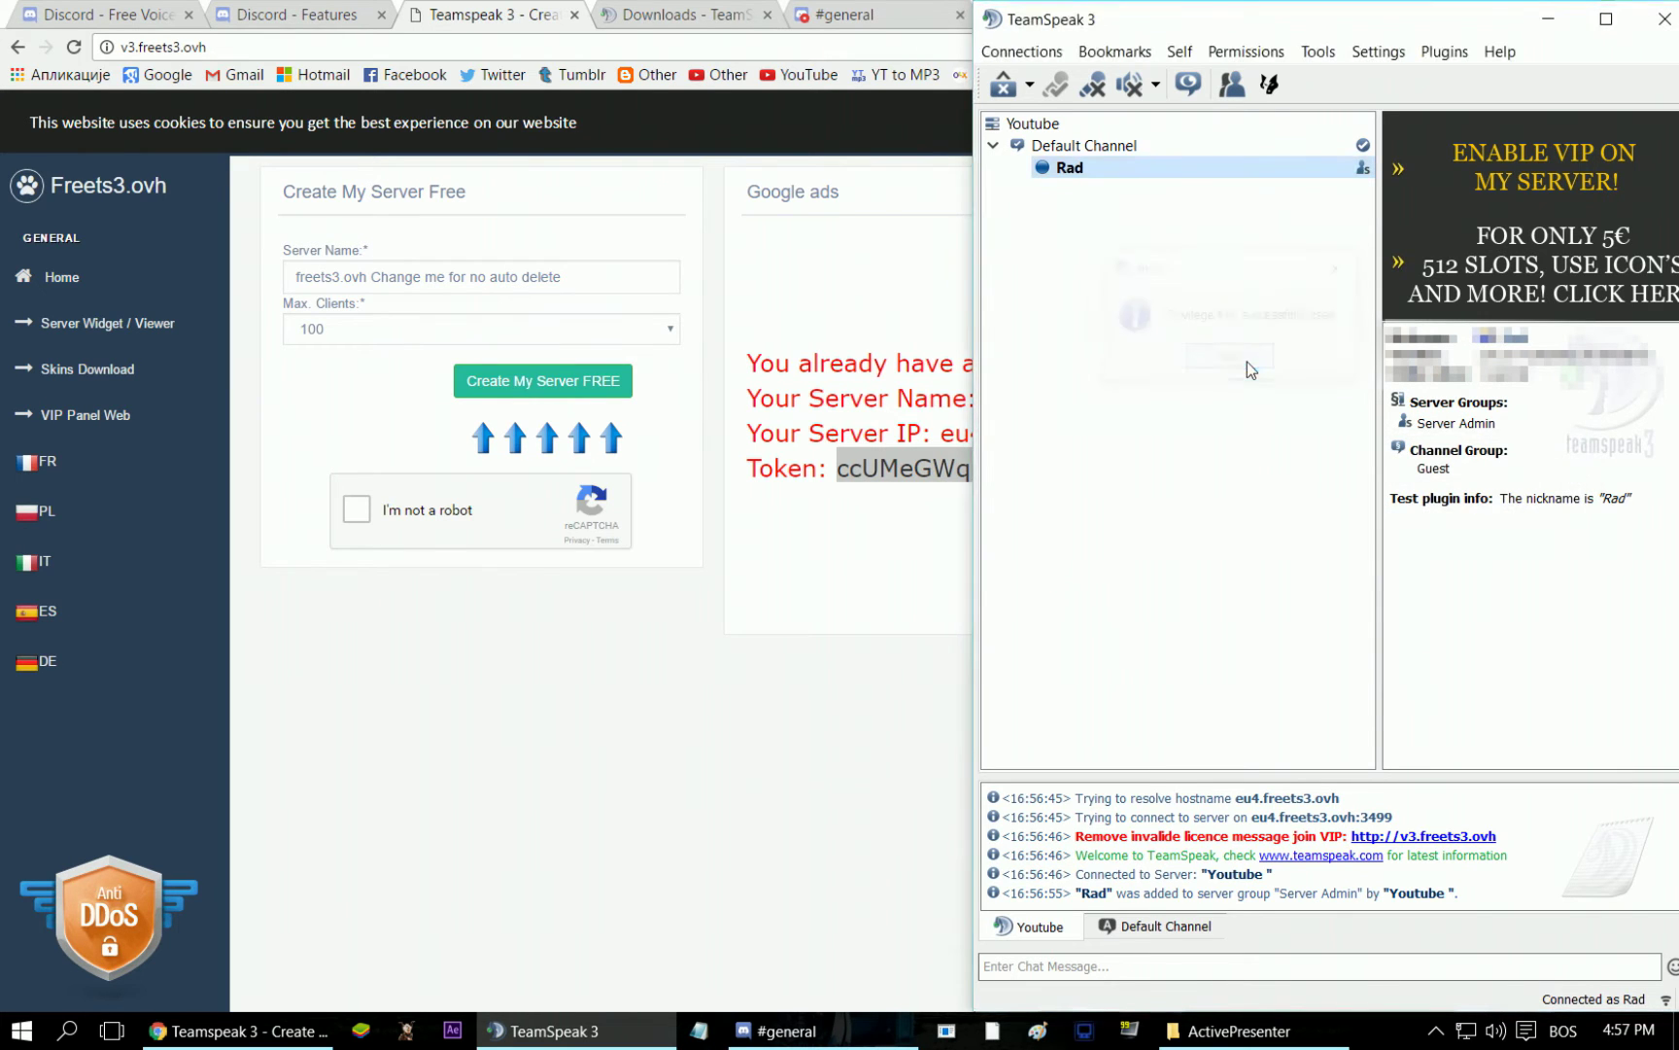
- Examine the connection info of the Youtube server in TeamSpeak 3 and close it
left_click(1034, 130)
right_click(1036, 126)
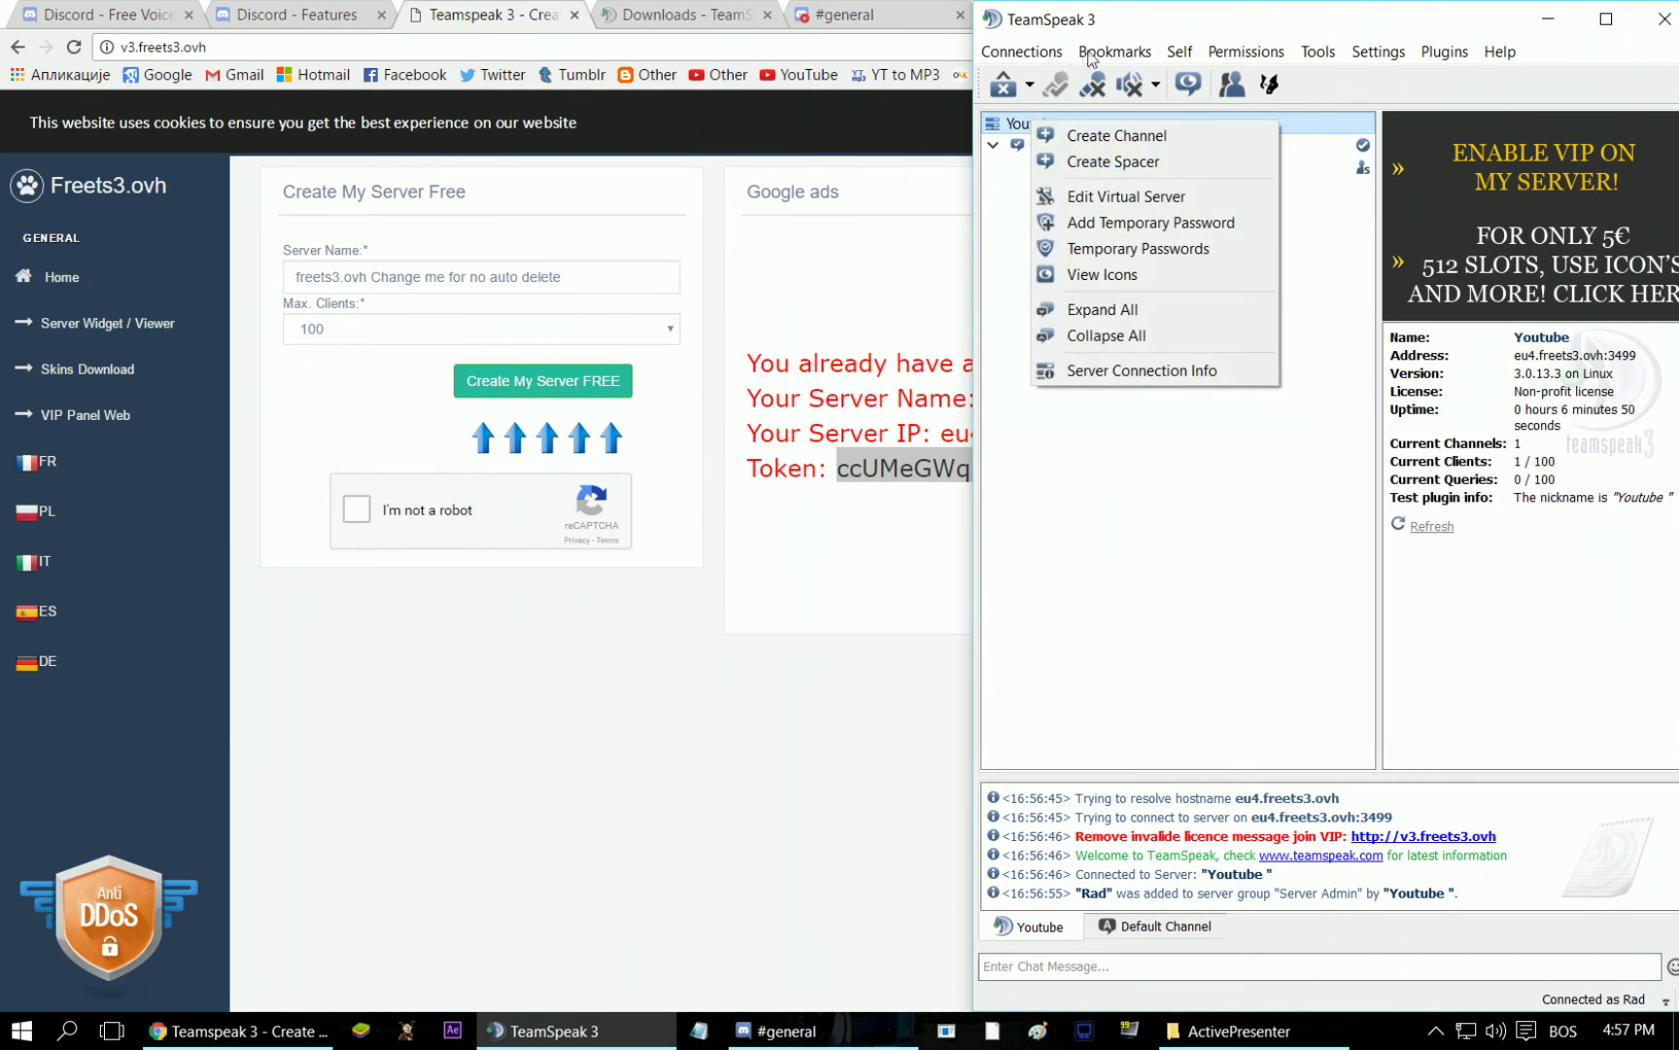
left_click(1046, 51)
left_click(1105, 300)
right_click(1053, 103)
left_click(1021, 117)
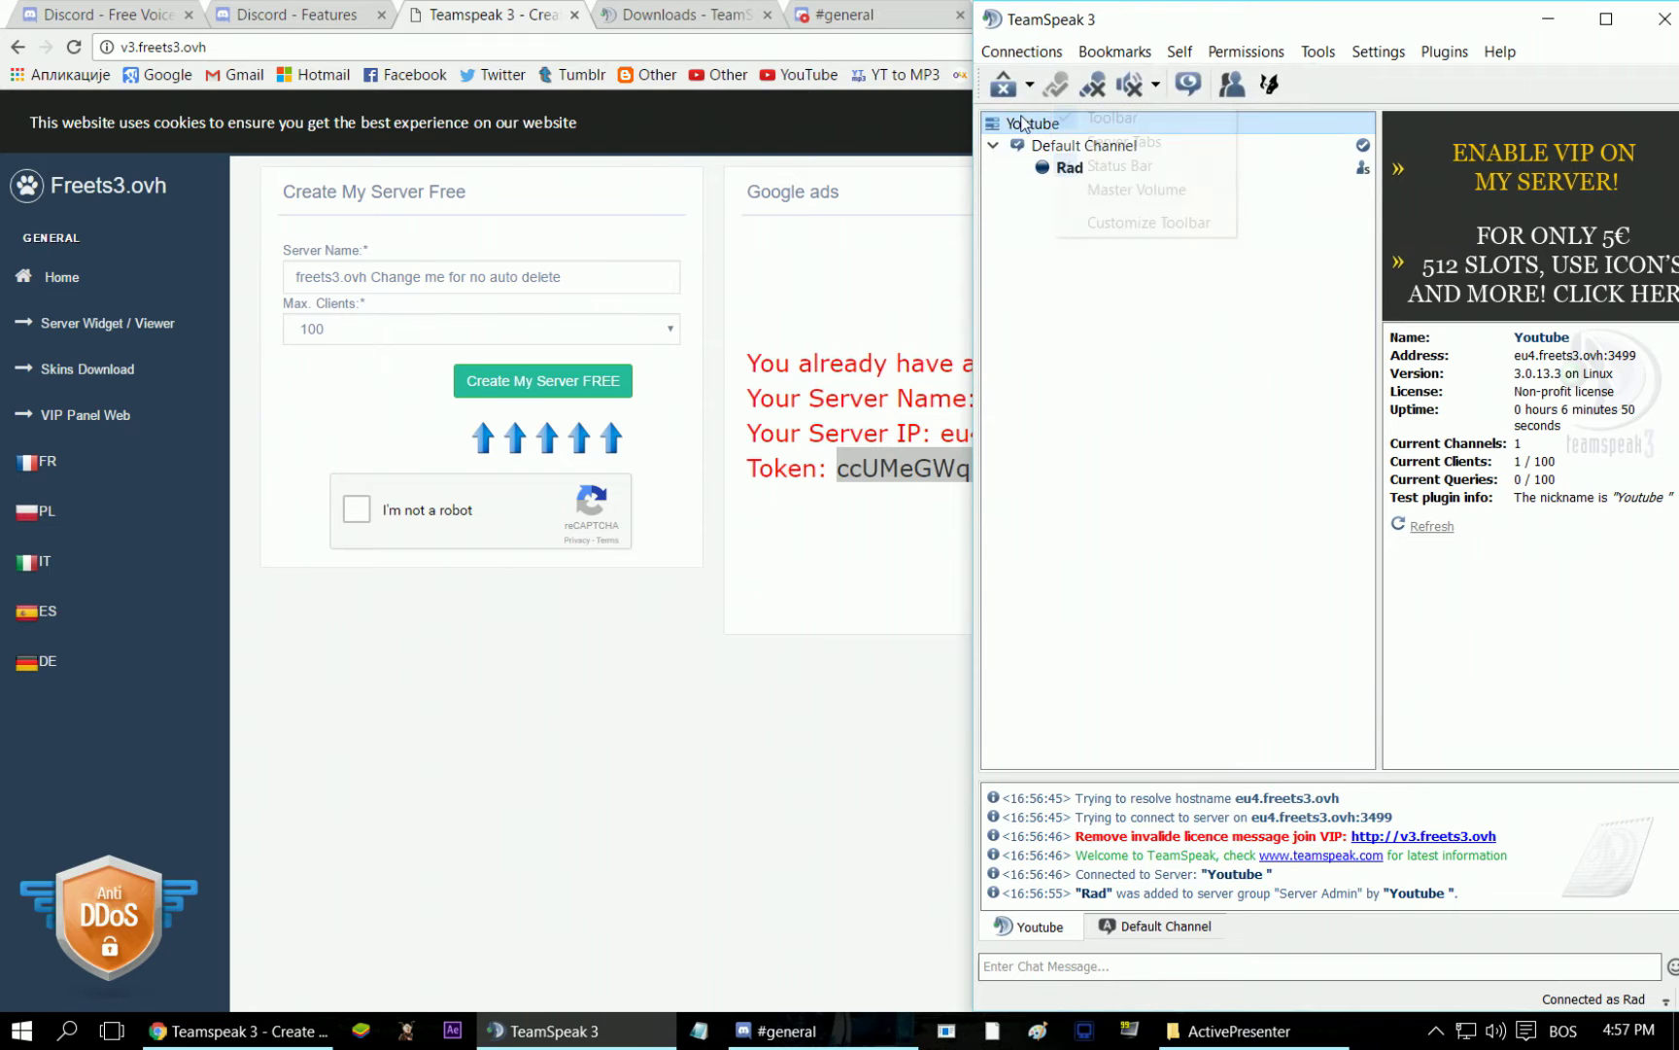
right_click(1022, 123)
left_click(1083, 370)
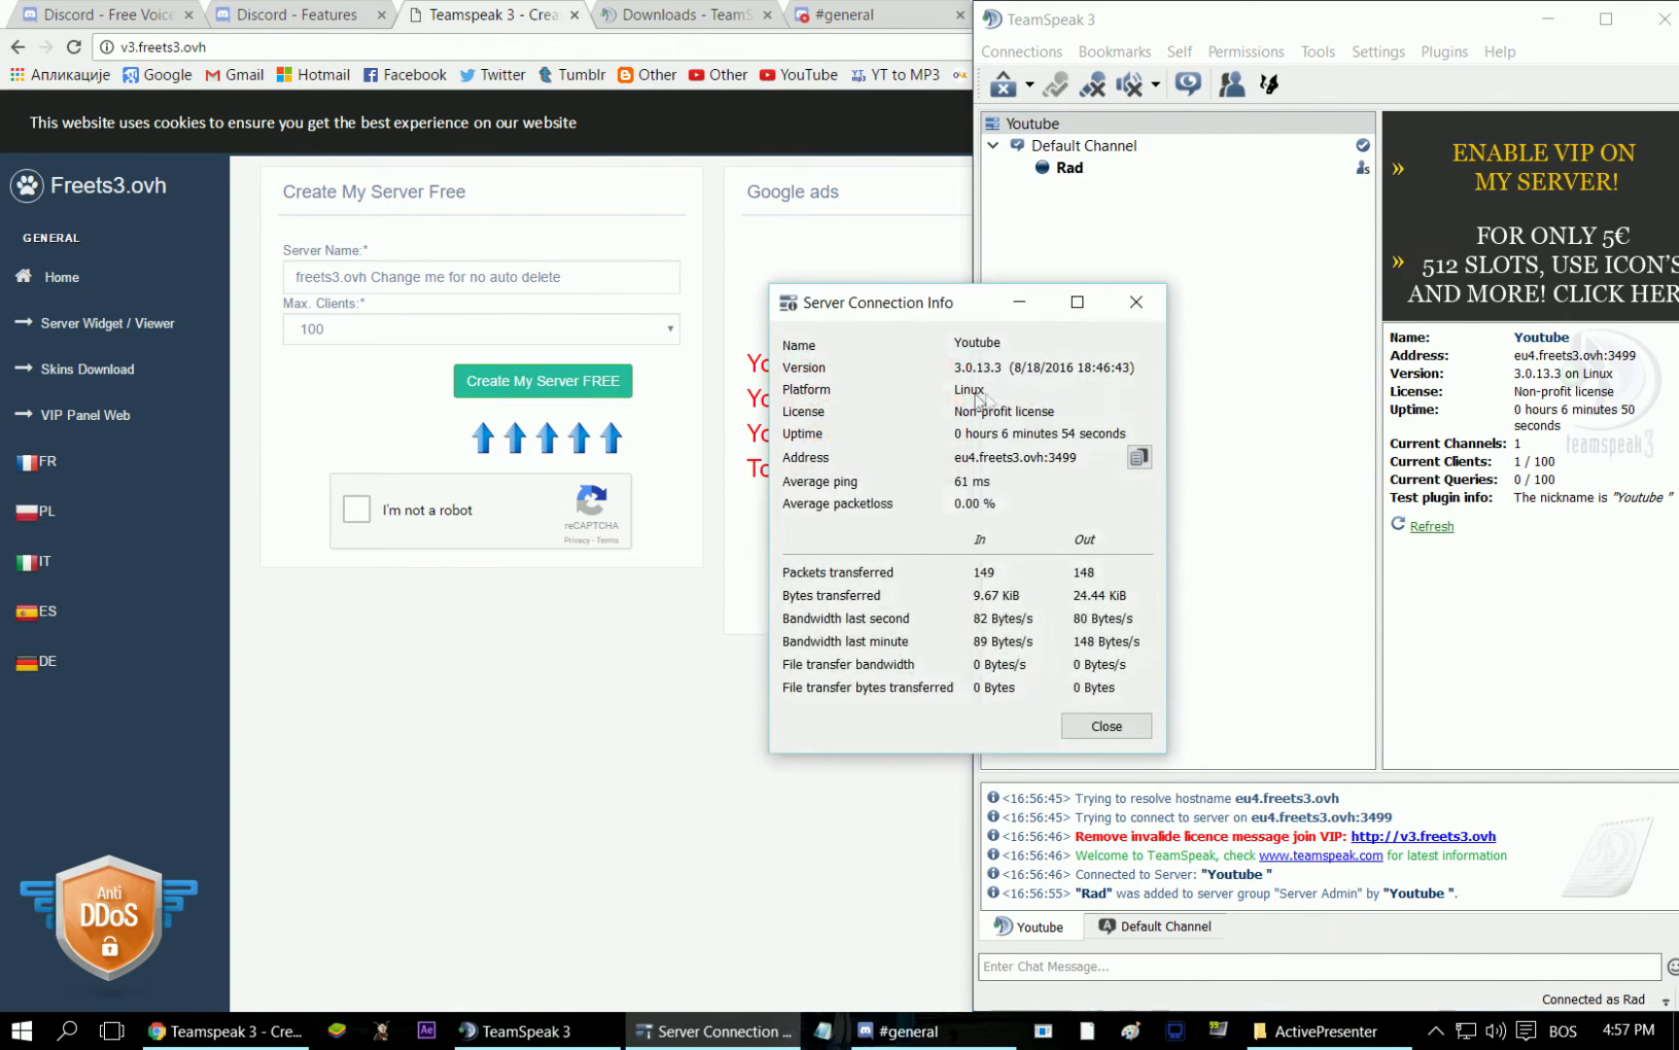
left_click(1136, 301)
- Review the Youtube virtual server's host message modes and its anti-flood and host settings
right_click(995, 123)
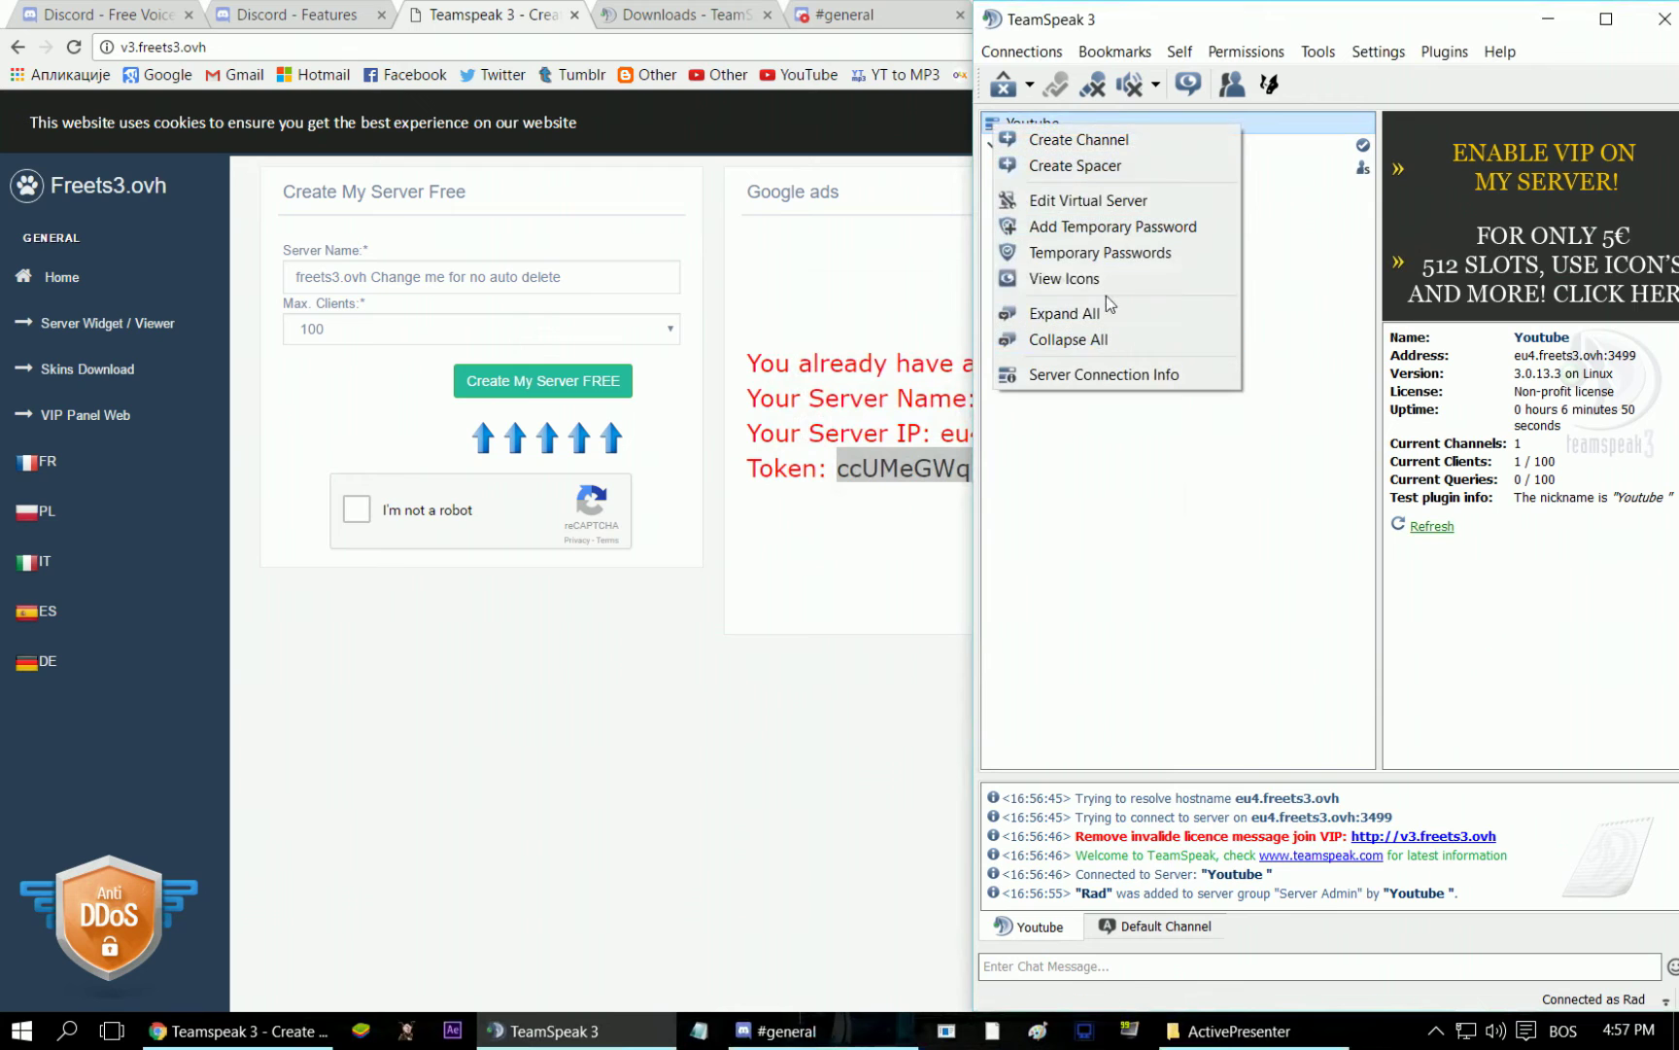
left_click(1125, 201)
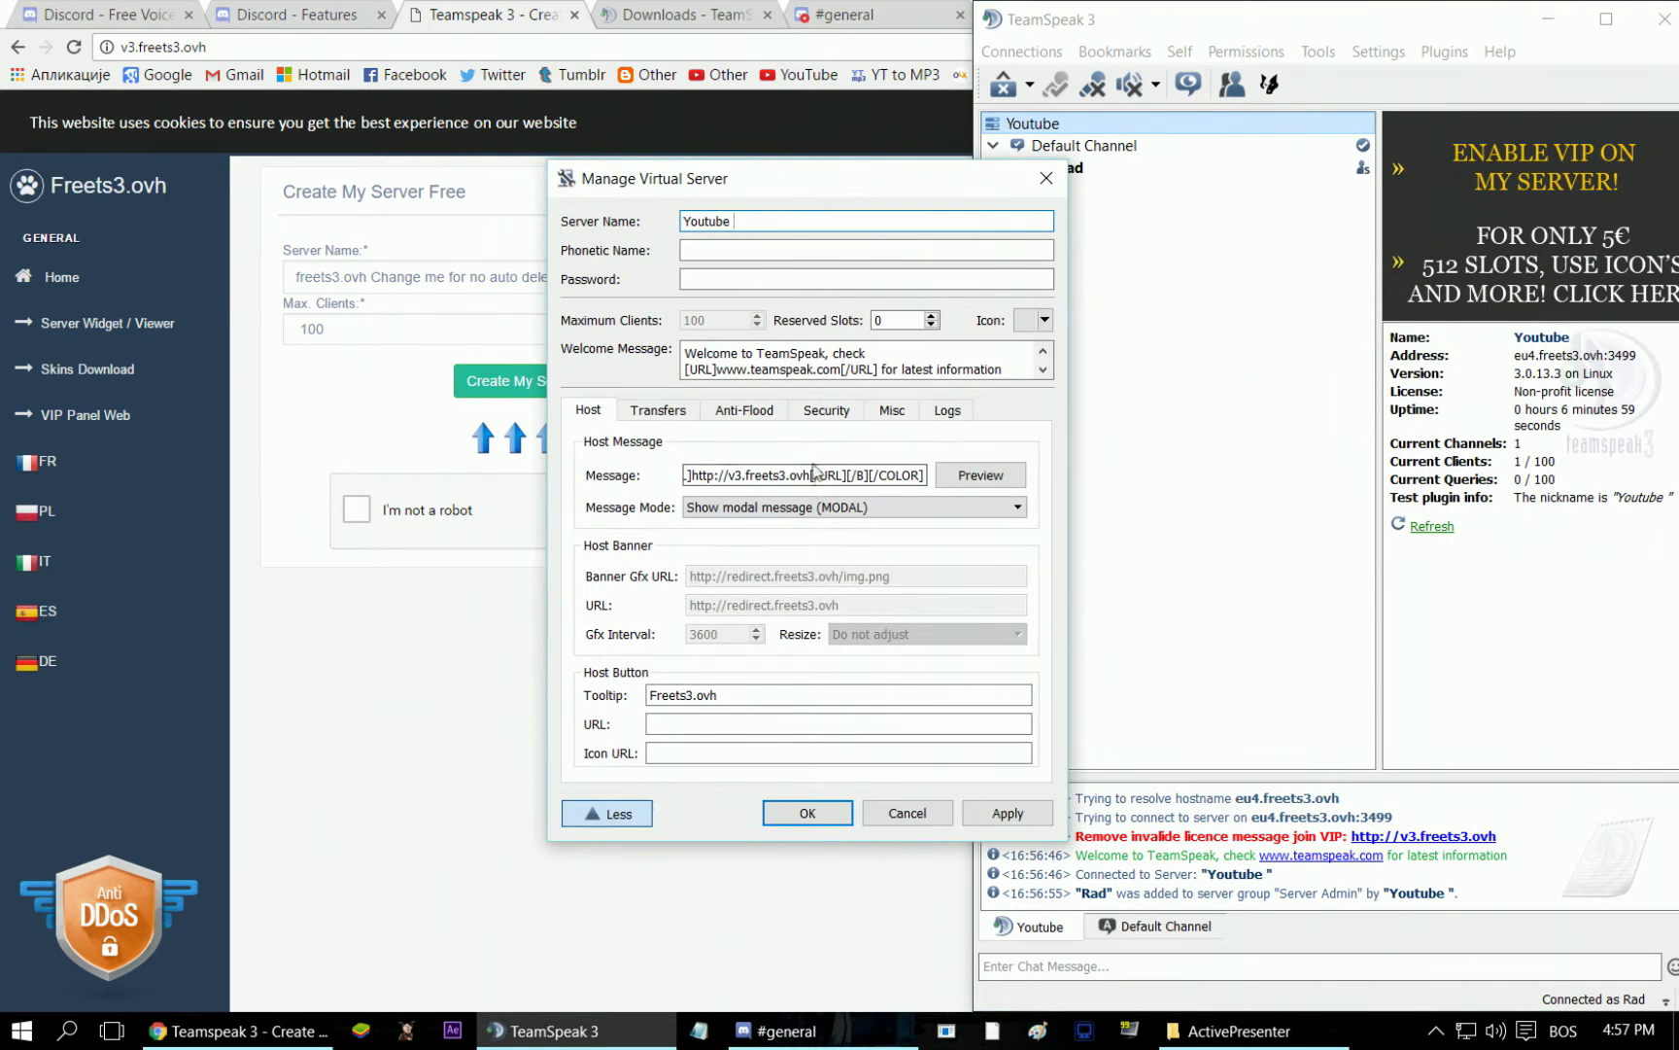
left_click(908, 506)
left_click(836, 551)
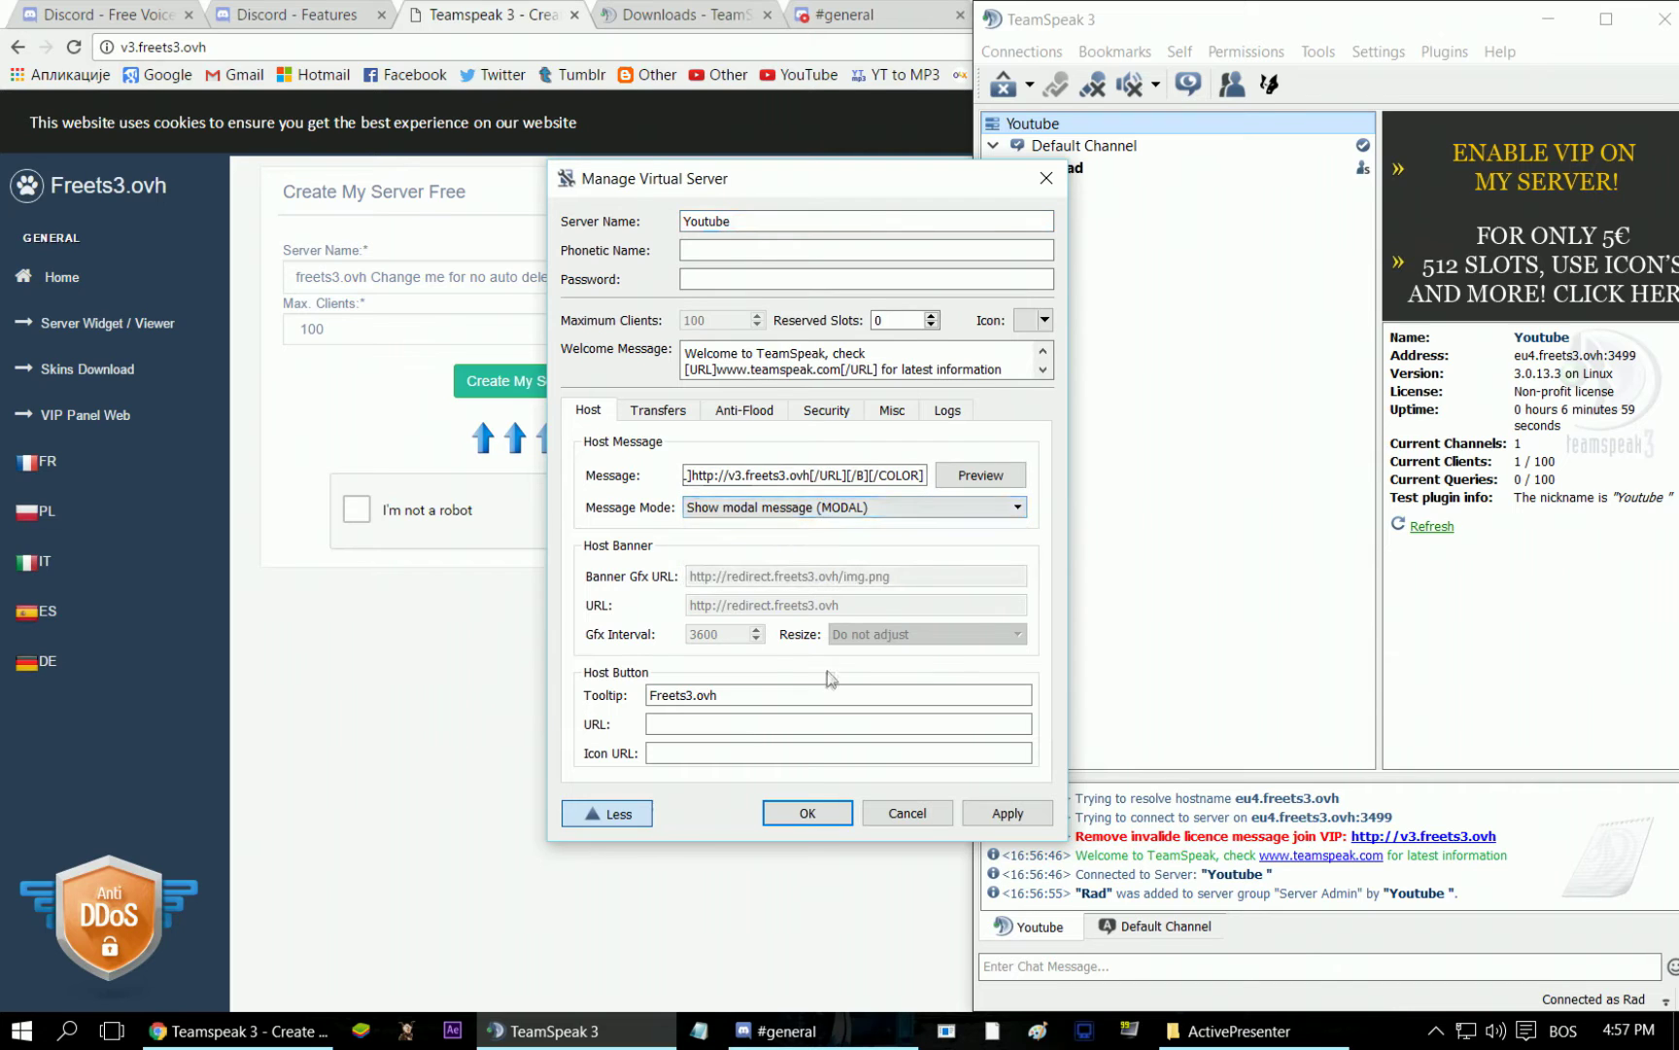
left_click(744, 410)
left_click(583, 412)
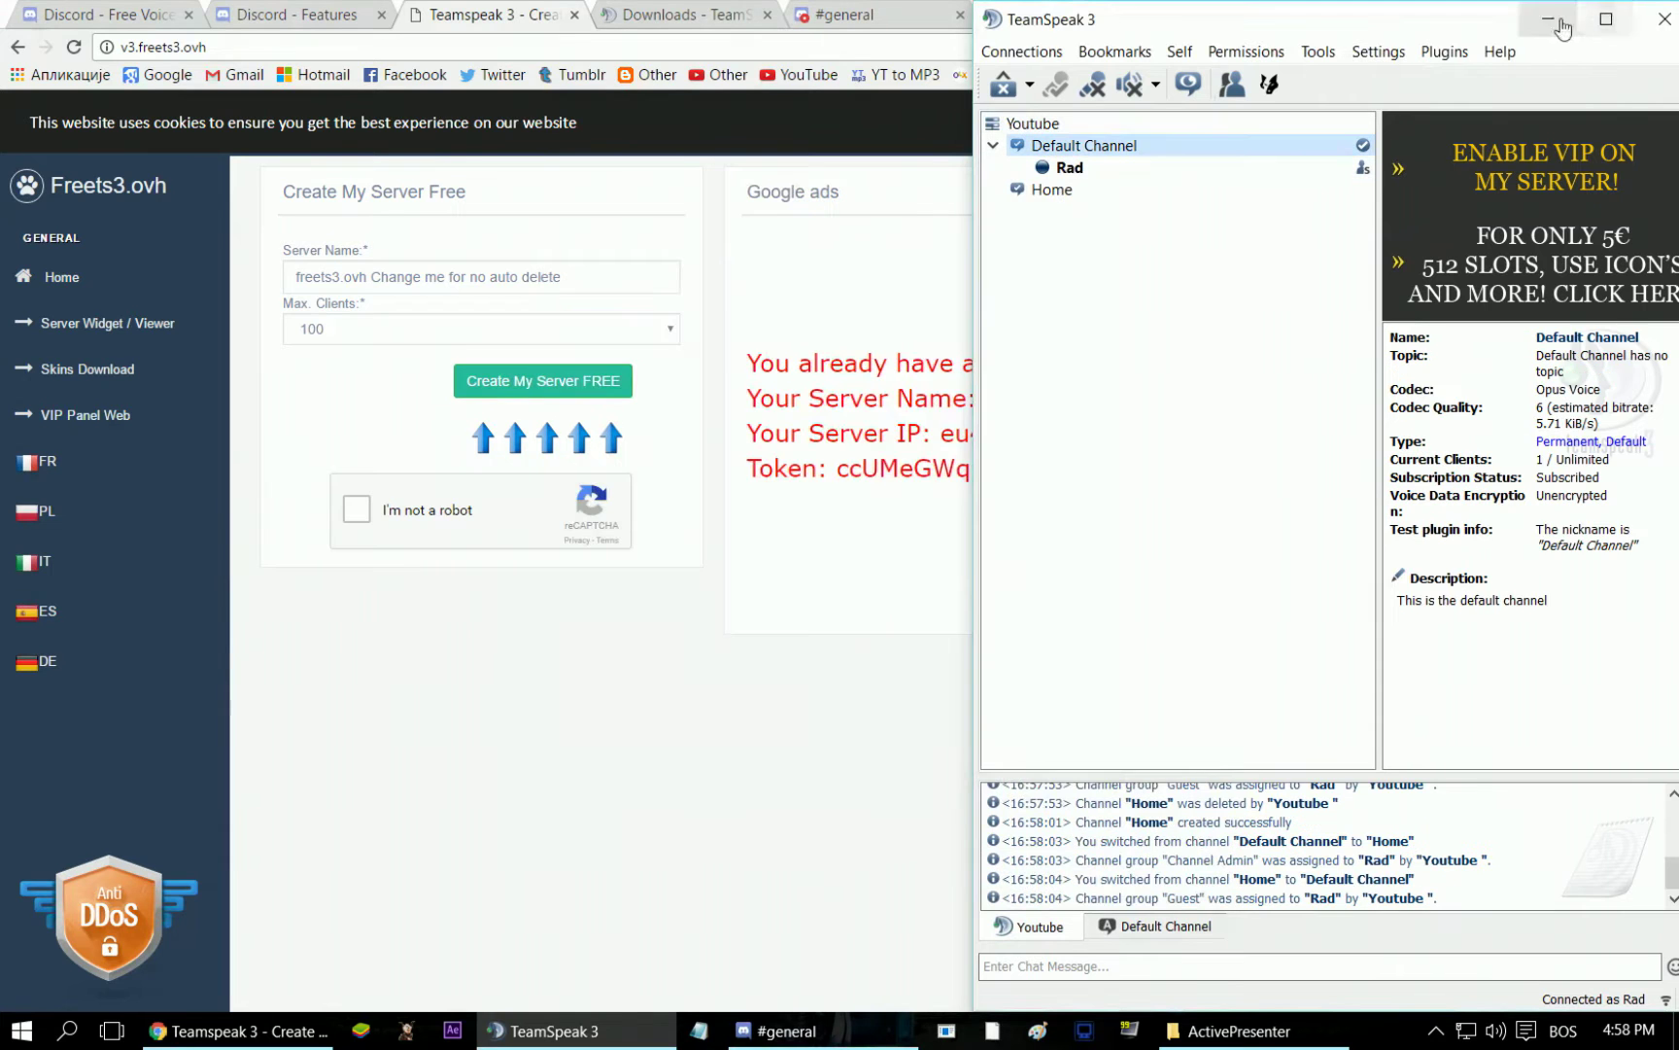
- Return to the browser, close the Freets3.ovh page, and revisit Discord's features and home pages
left_click(1549, 18)
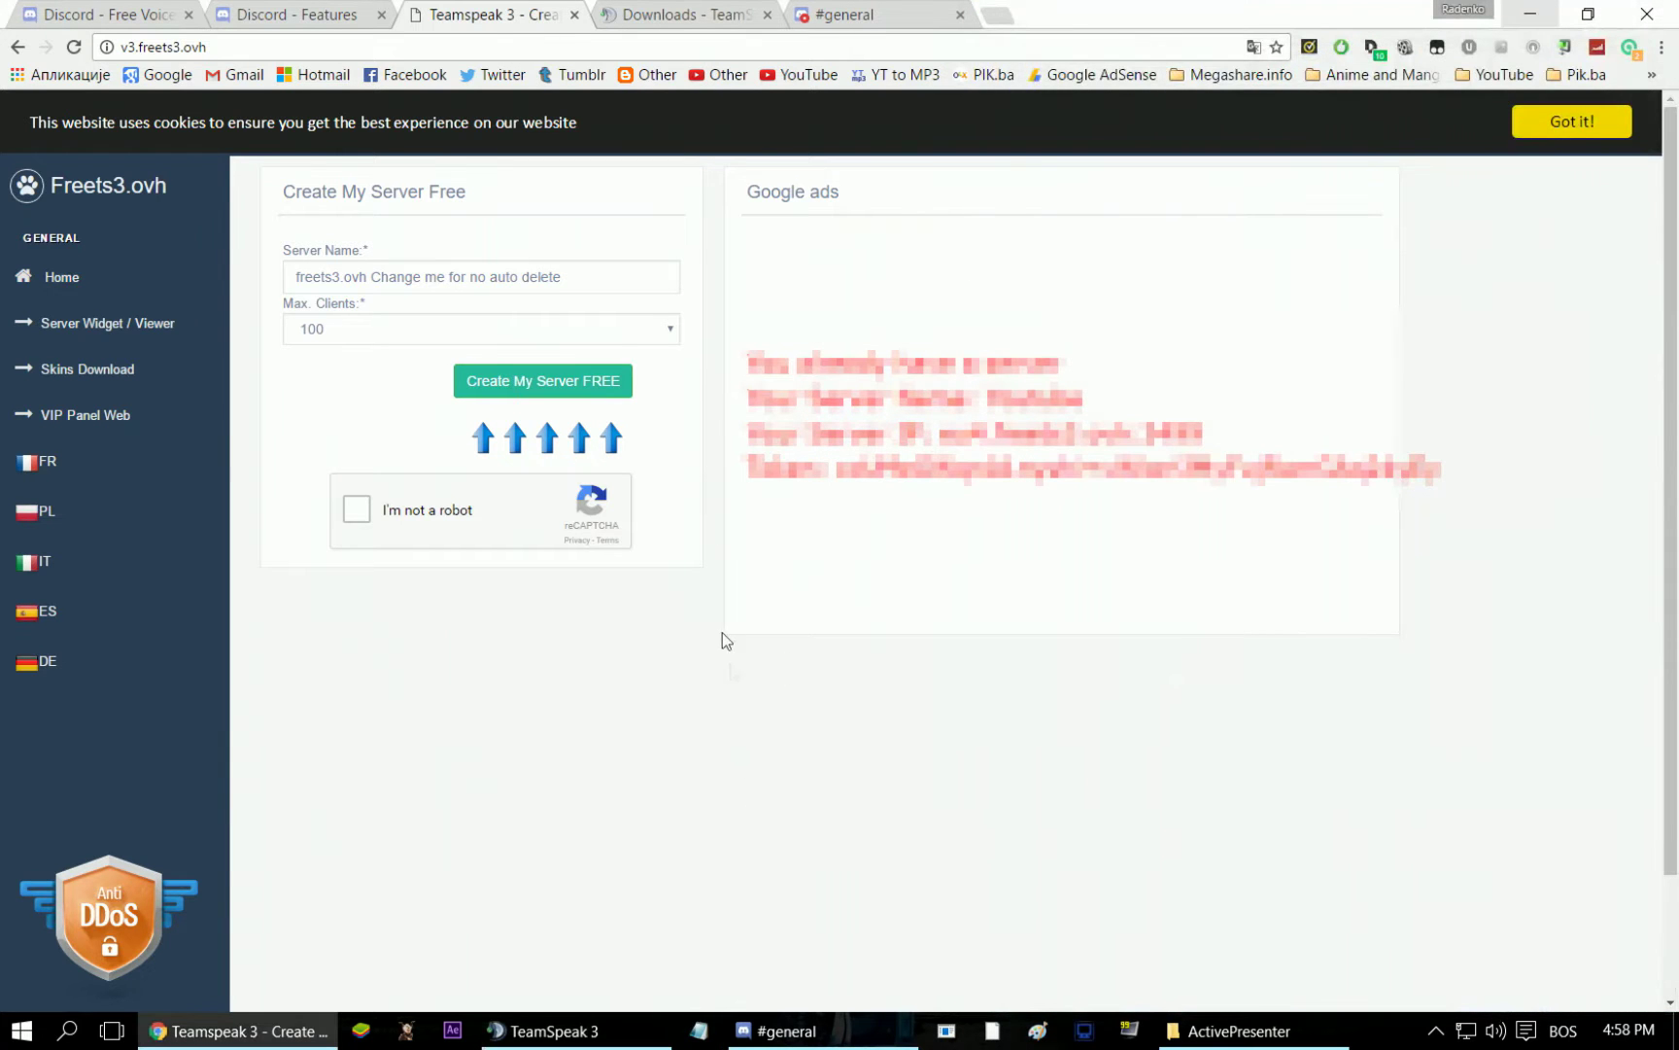
middle_click(489, 16)
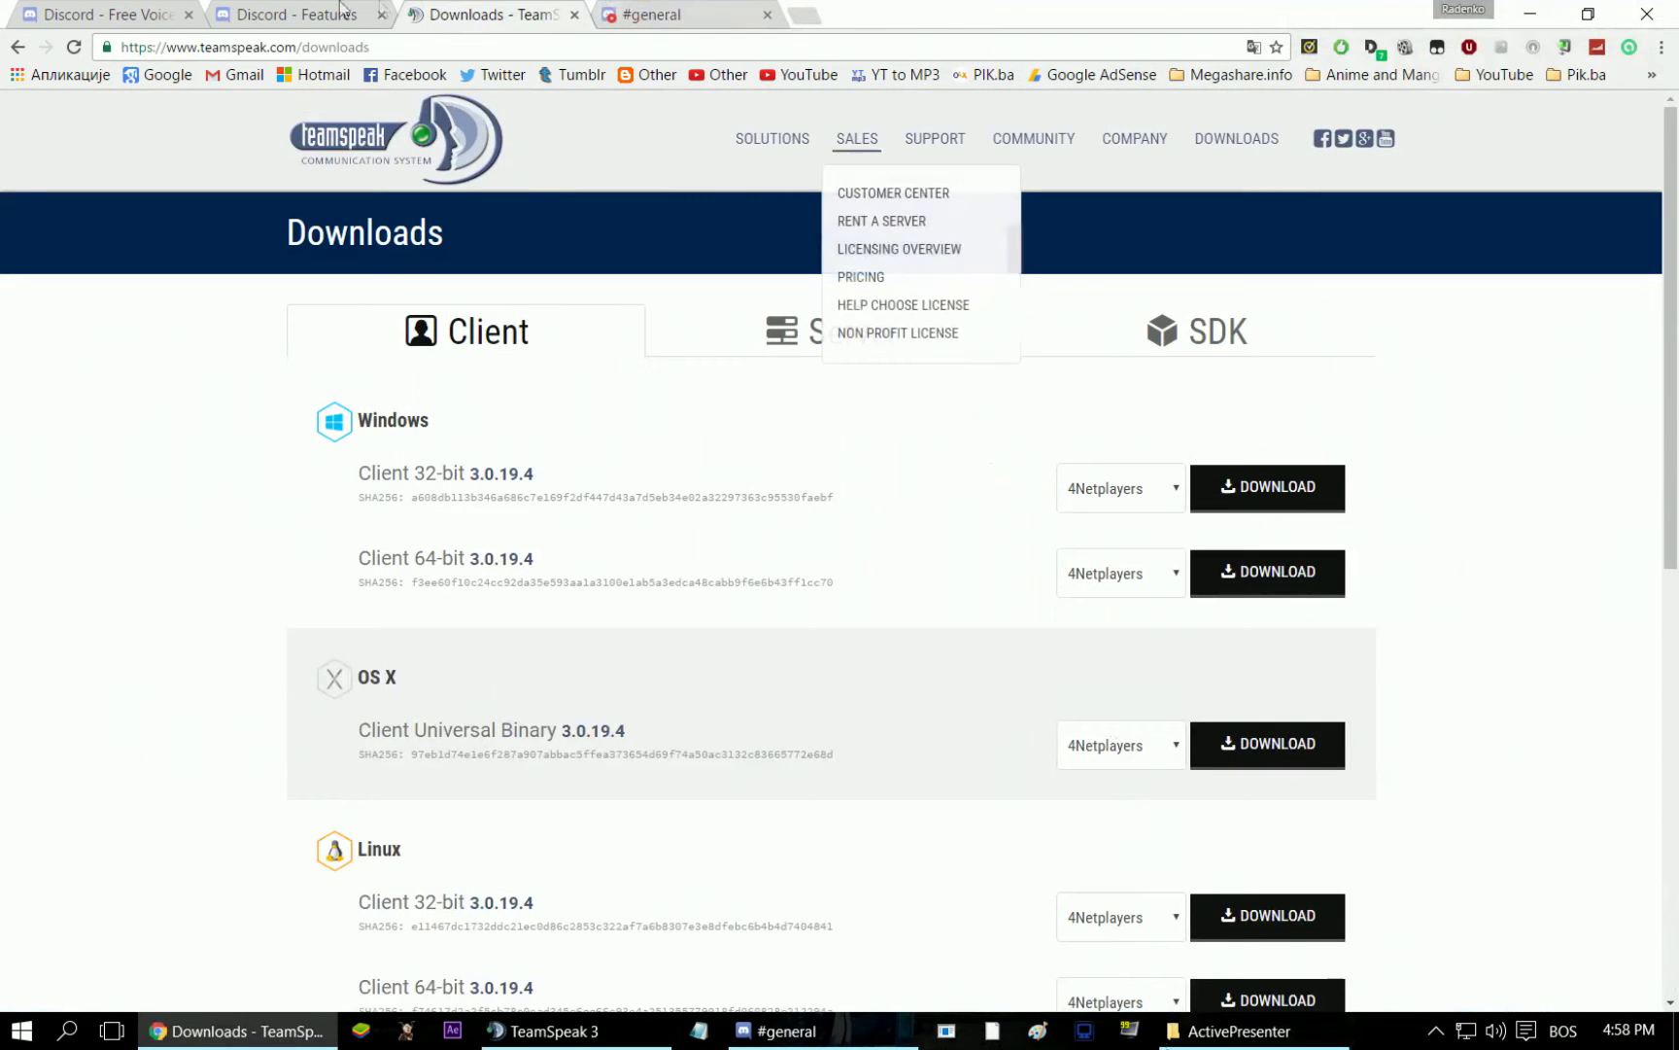
left_click(291, 14)
left_click(160, 11)
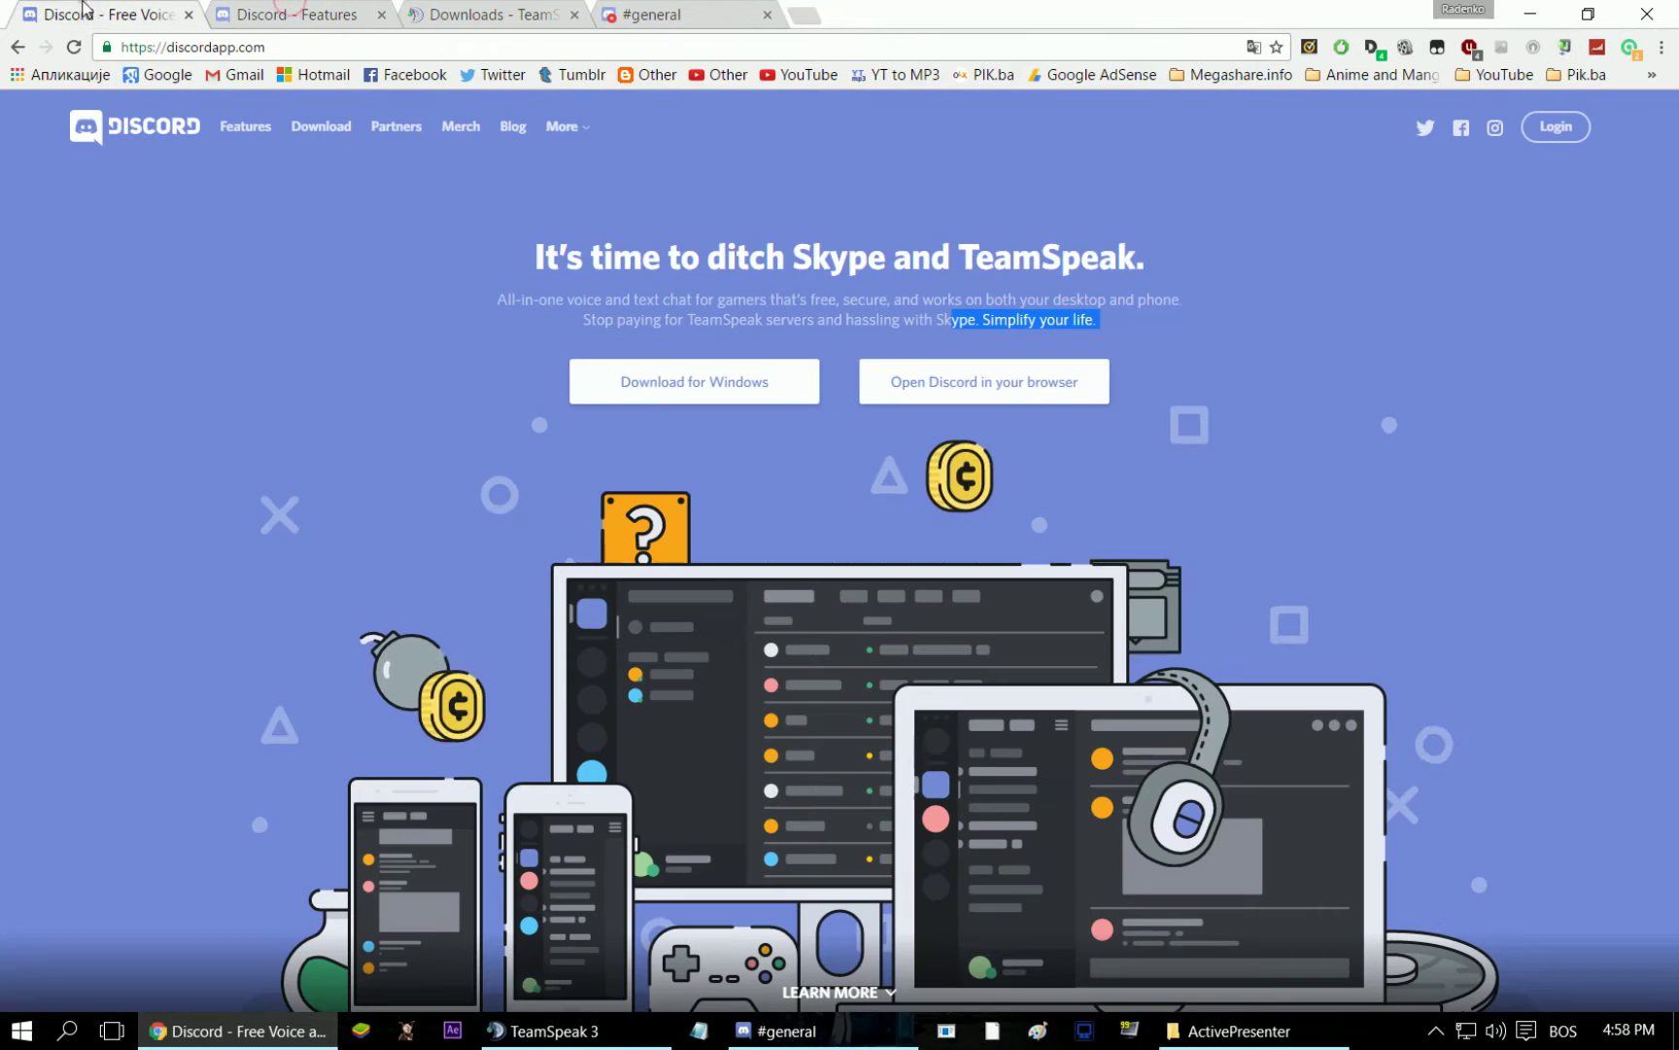
left_click(661, 241)
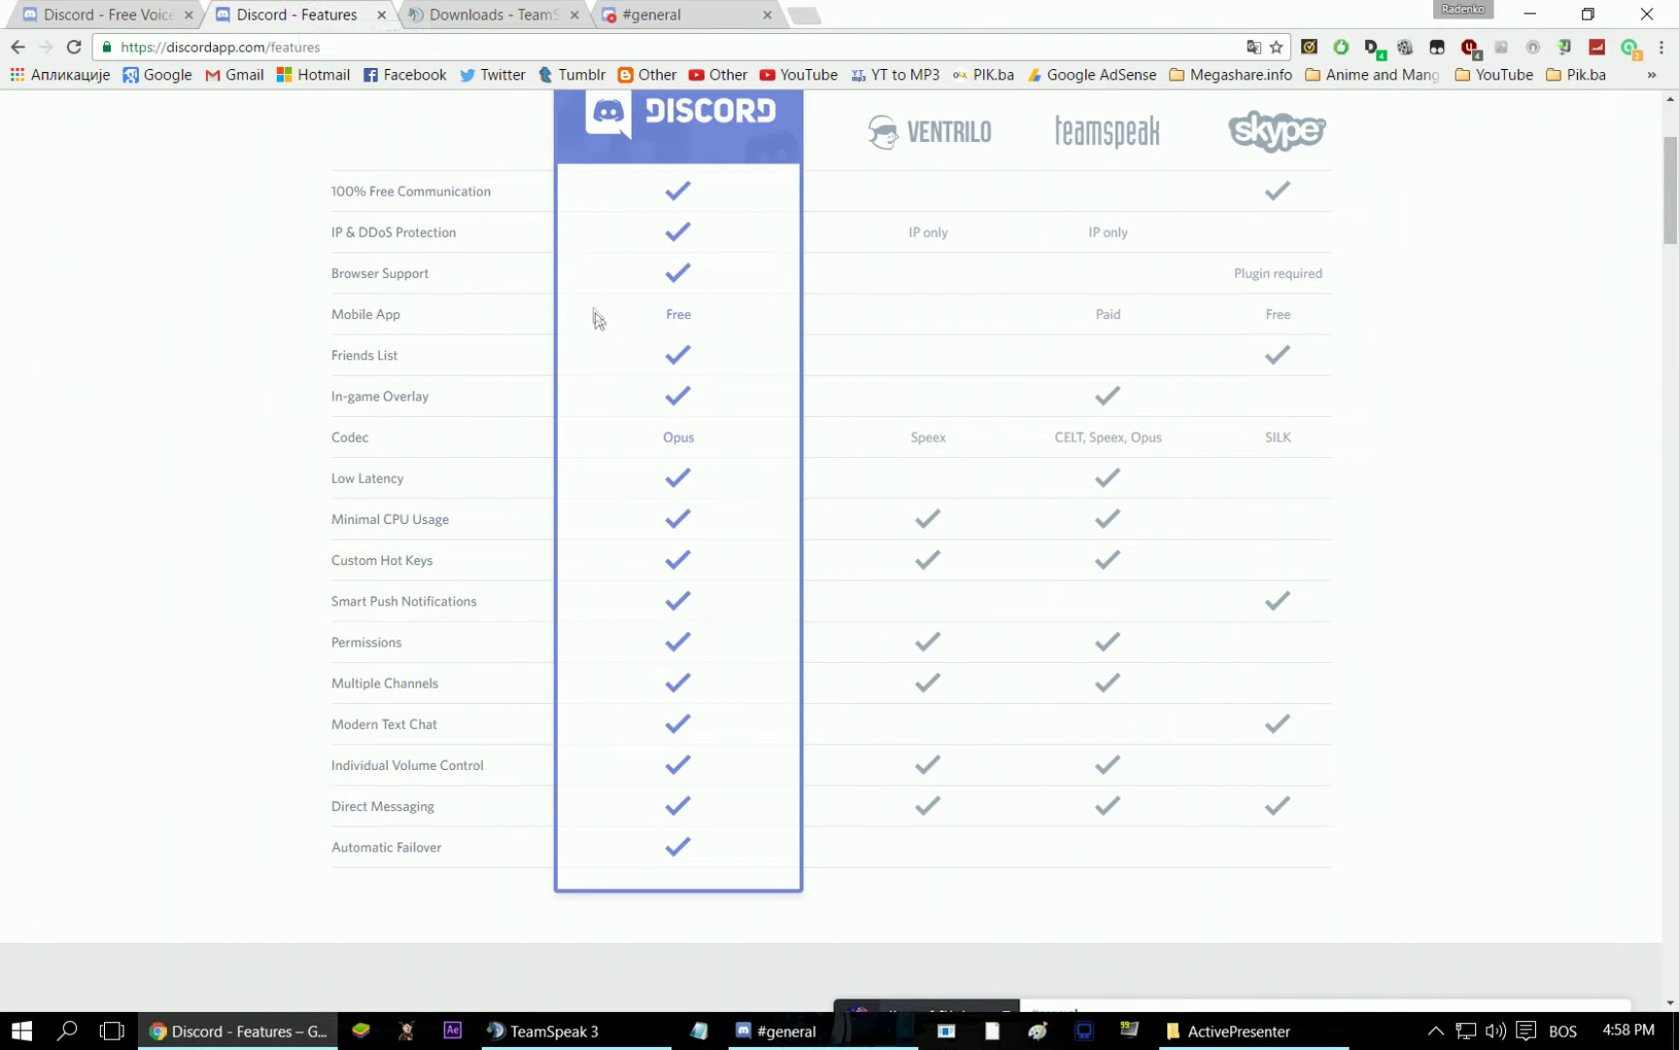
- Switch to the Discord app to view the create-or-join server choices, and return to Discord's #general page in the browser
left_click(812, 1040)
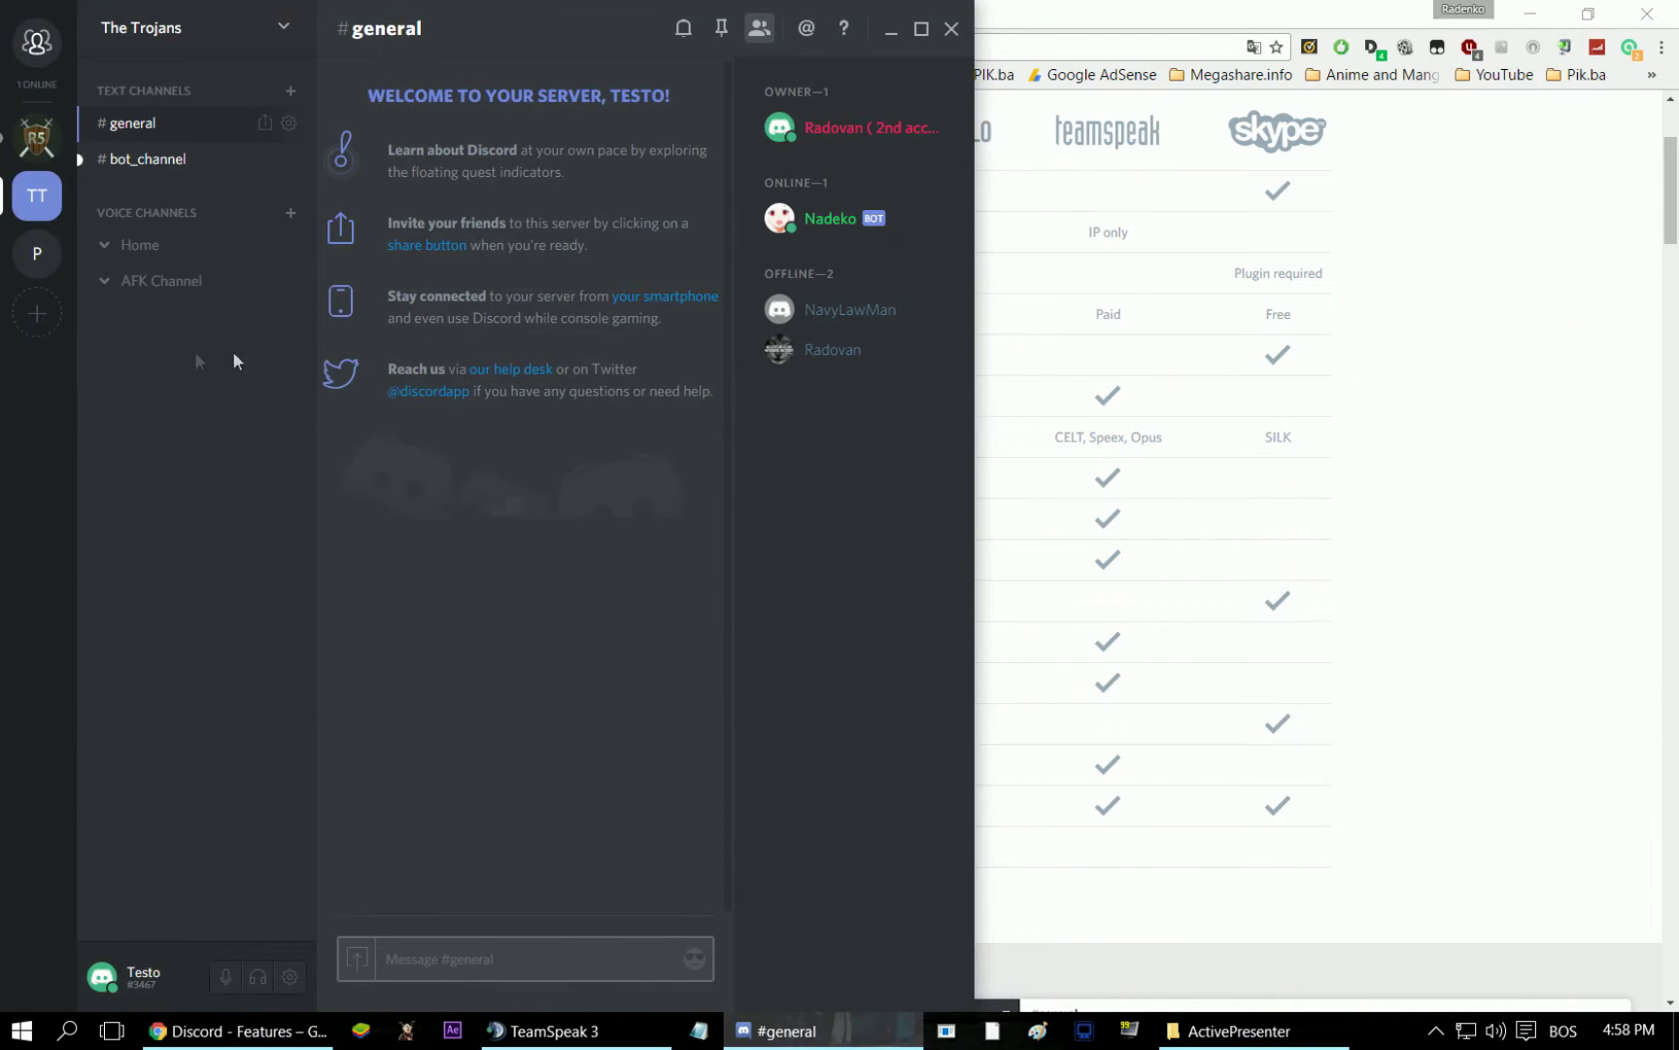
left_click(38, 314)
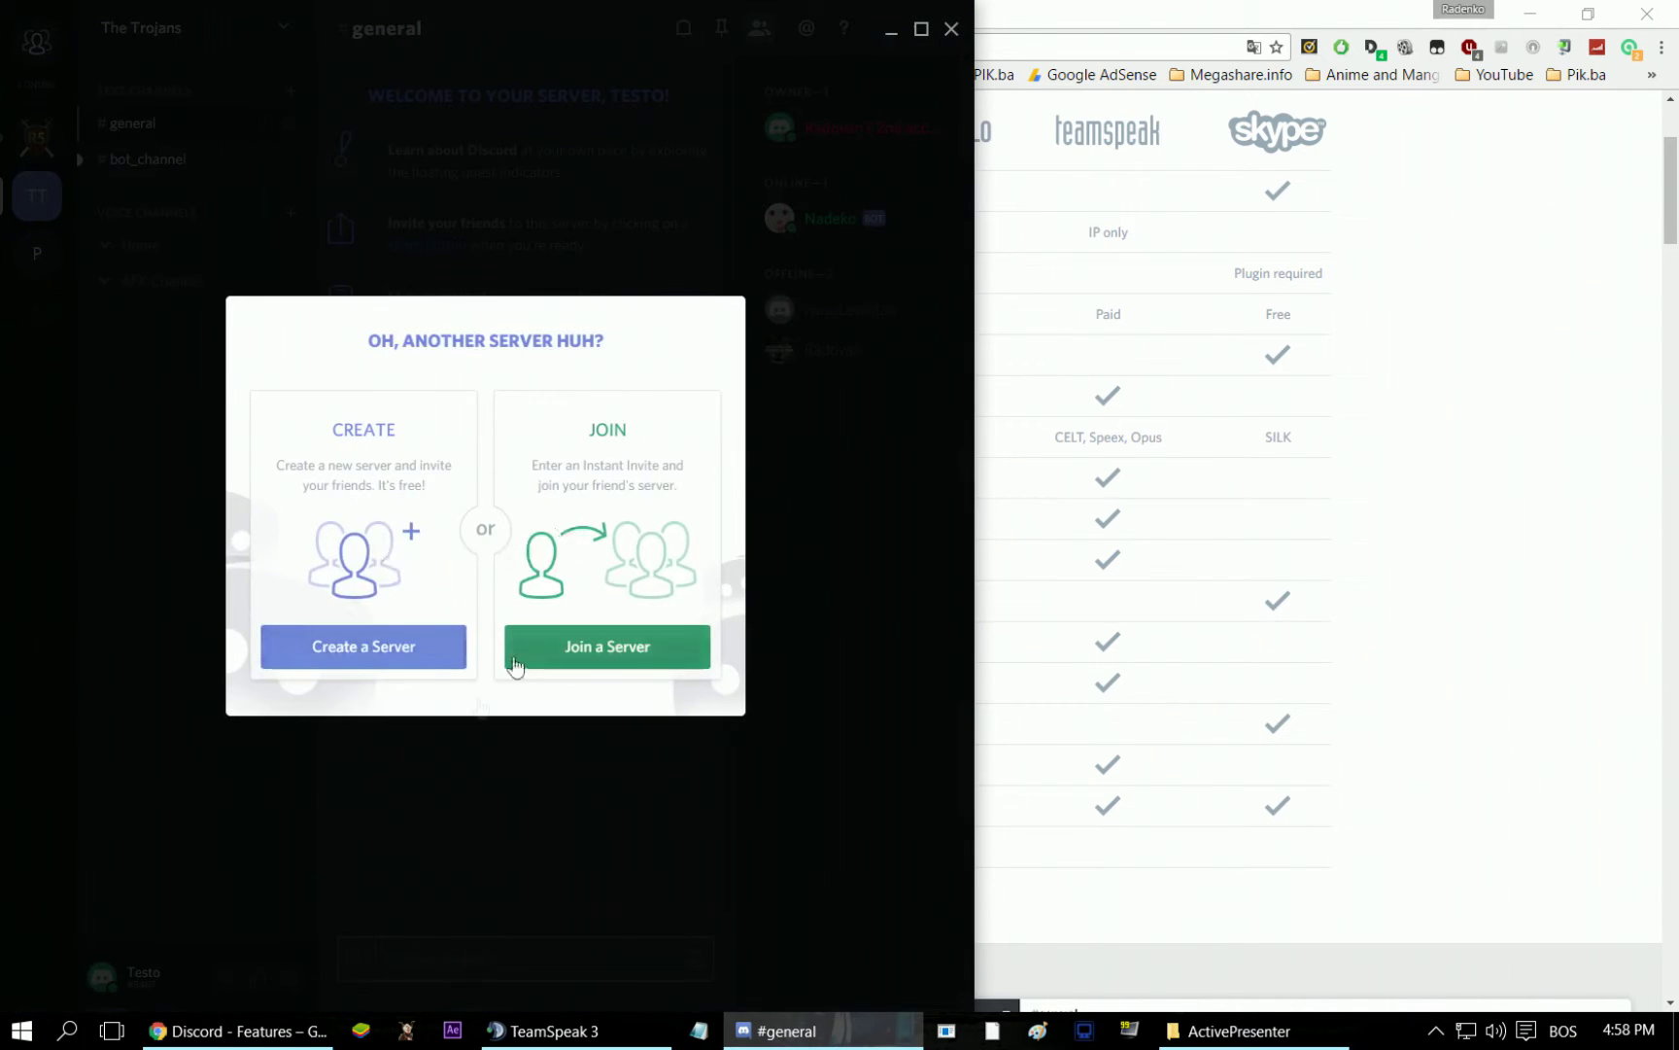
left_click(513, 264)
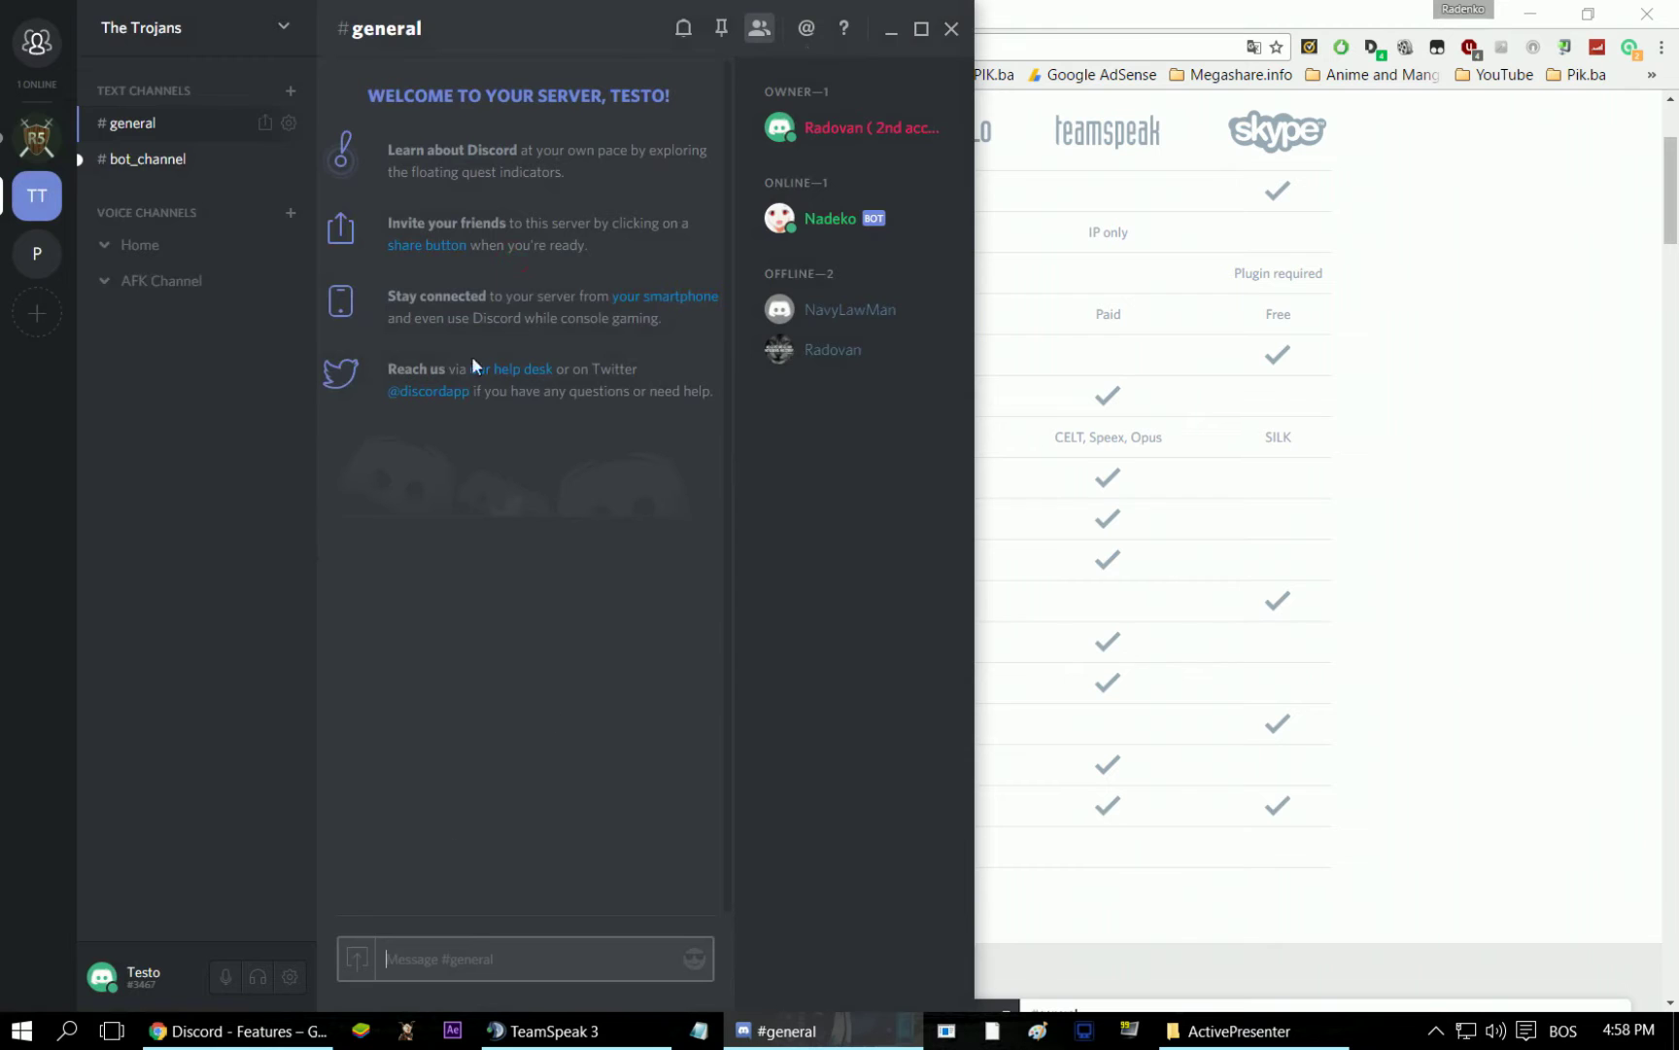
left_click(214, 1031)
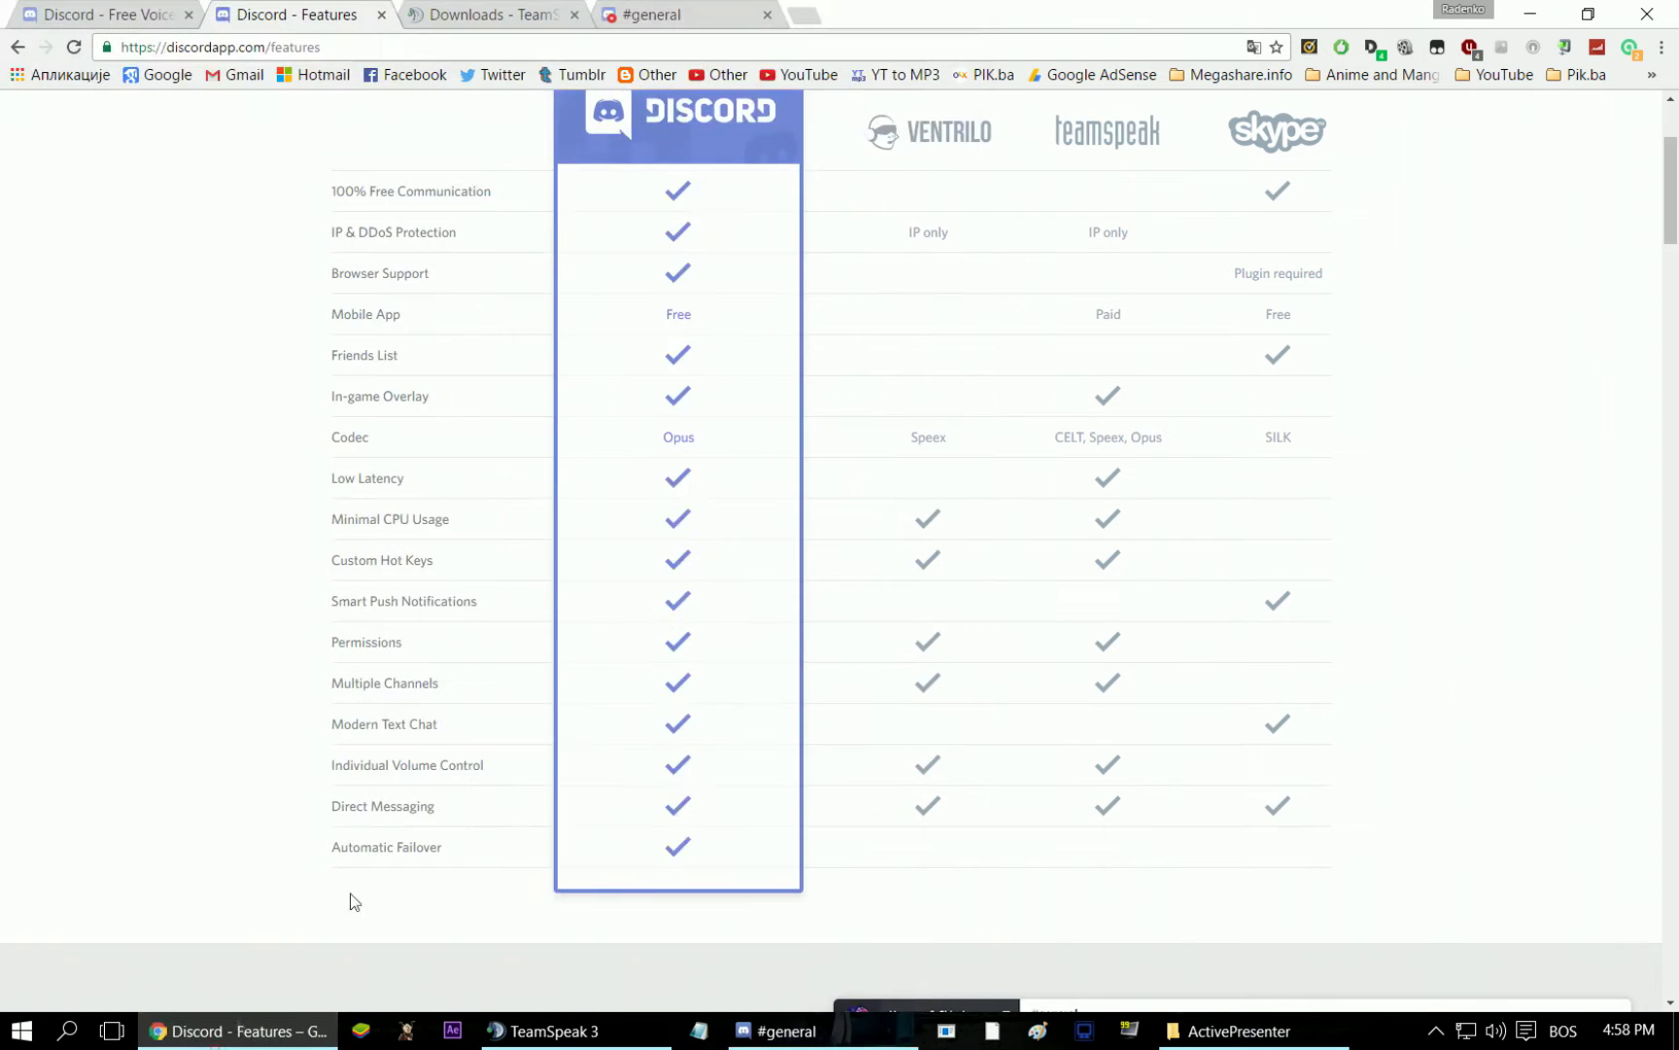
left_click(610, 10)
- Switch to the Discord app and create a server named YouTube in the Central Europe region
left_click(778, 1030)
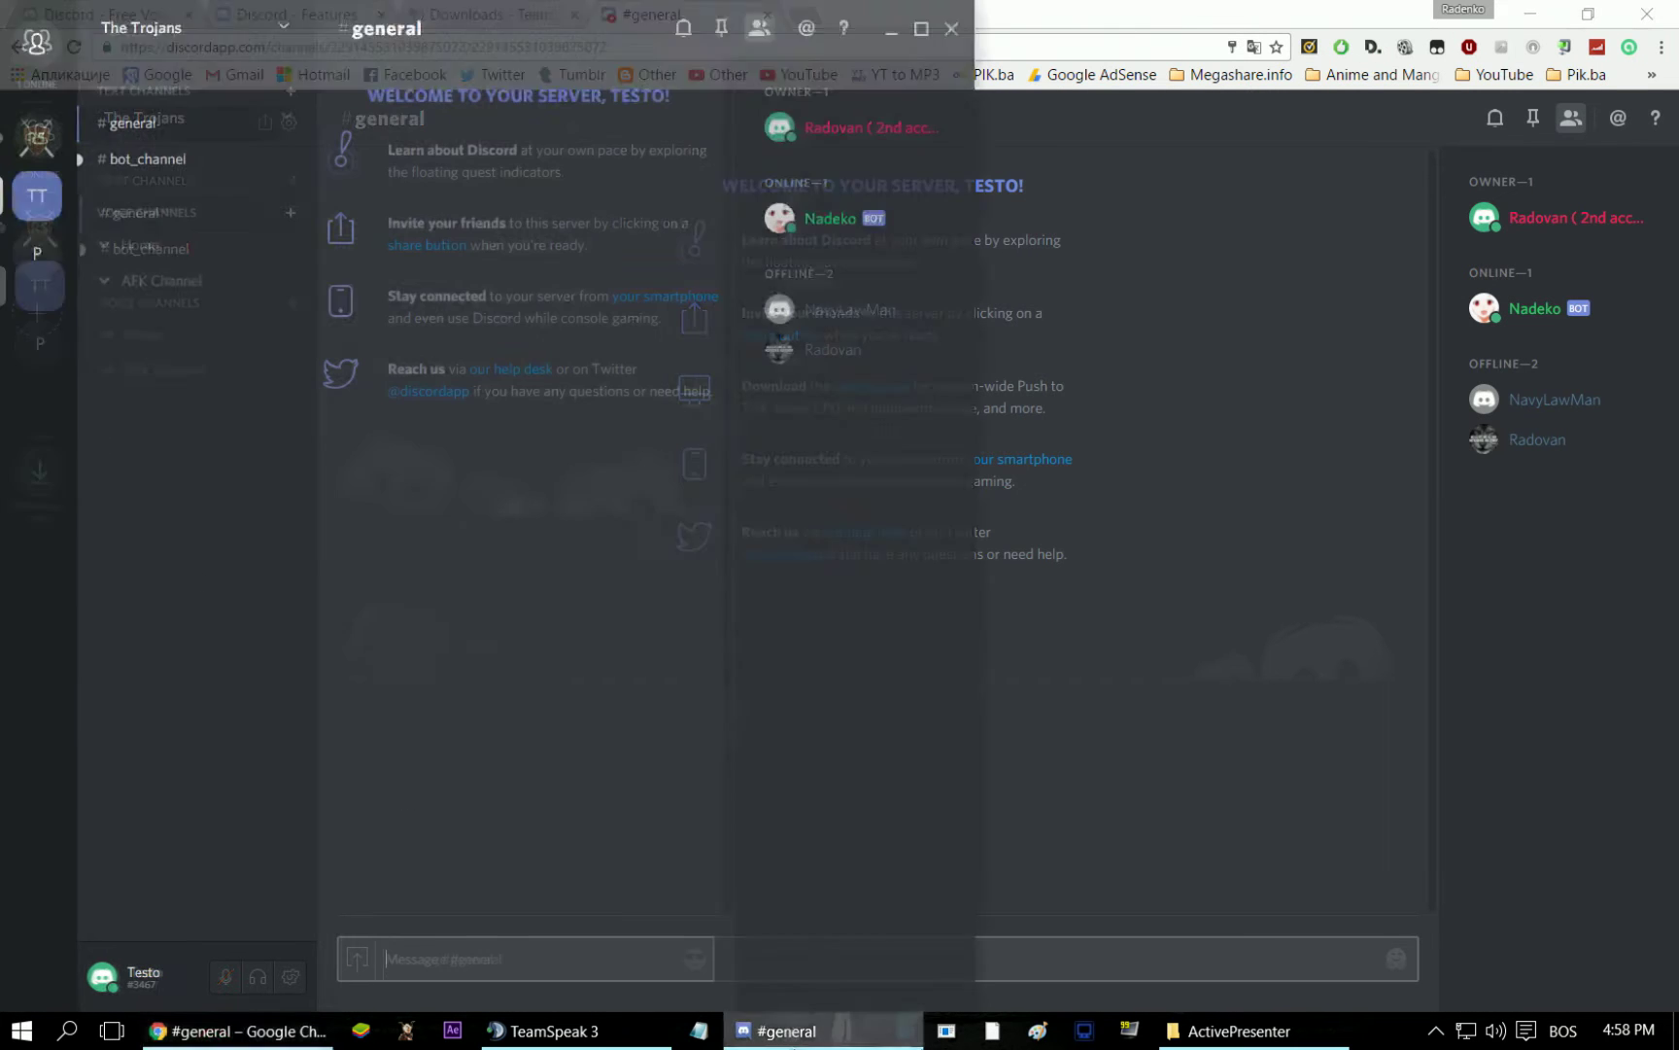
left_click(53, 323)
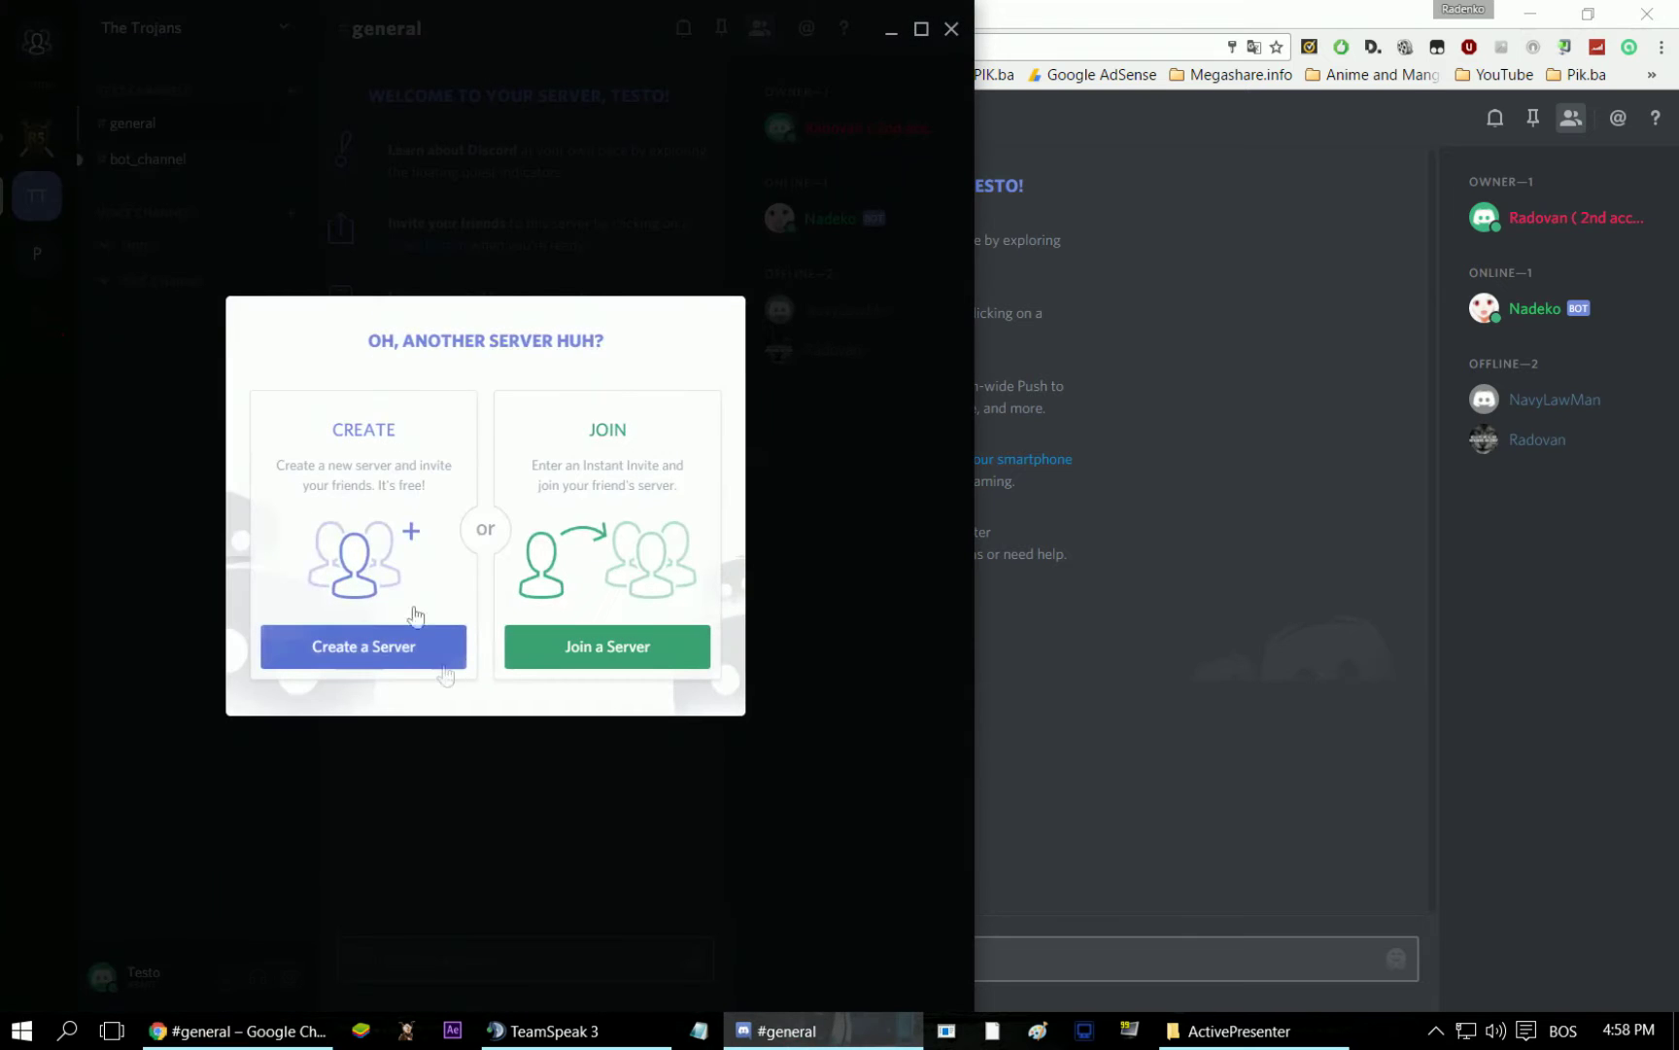
left_click(374, 661)
left_click(378, 480)
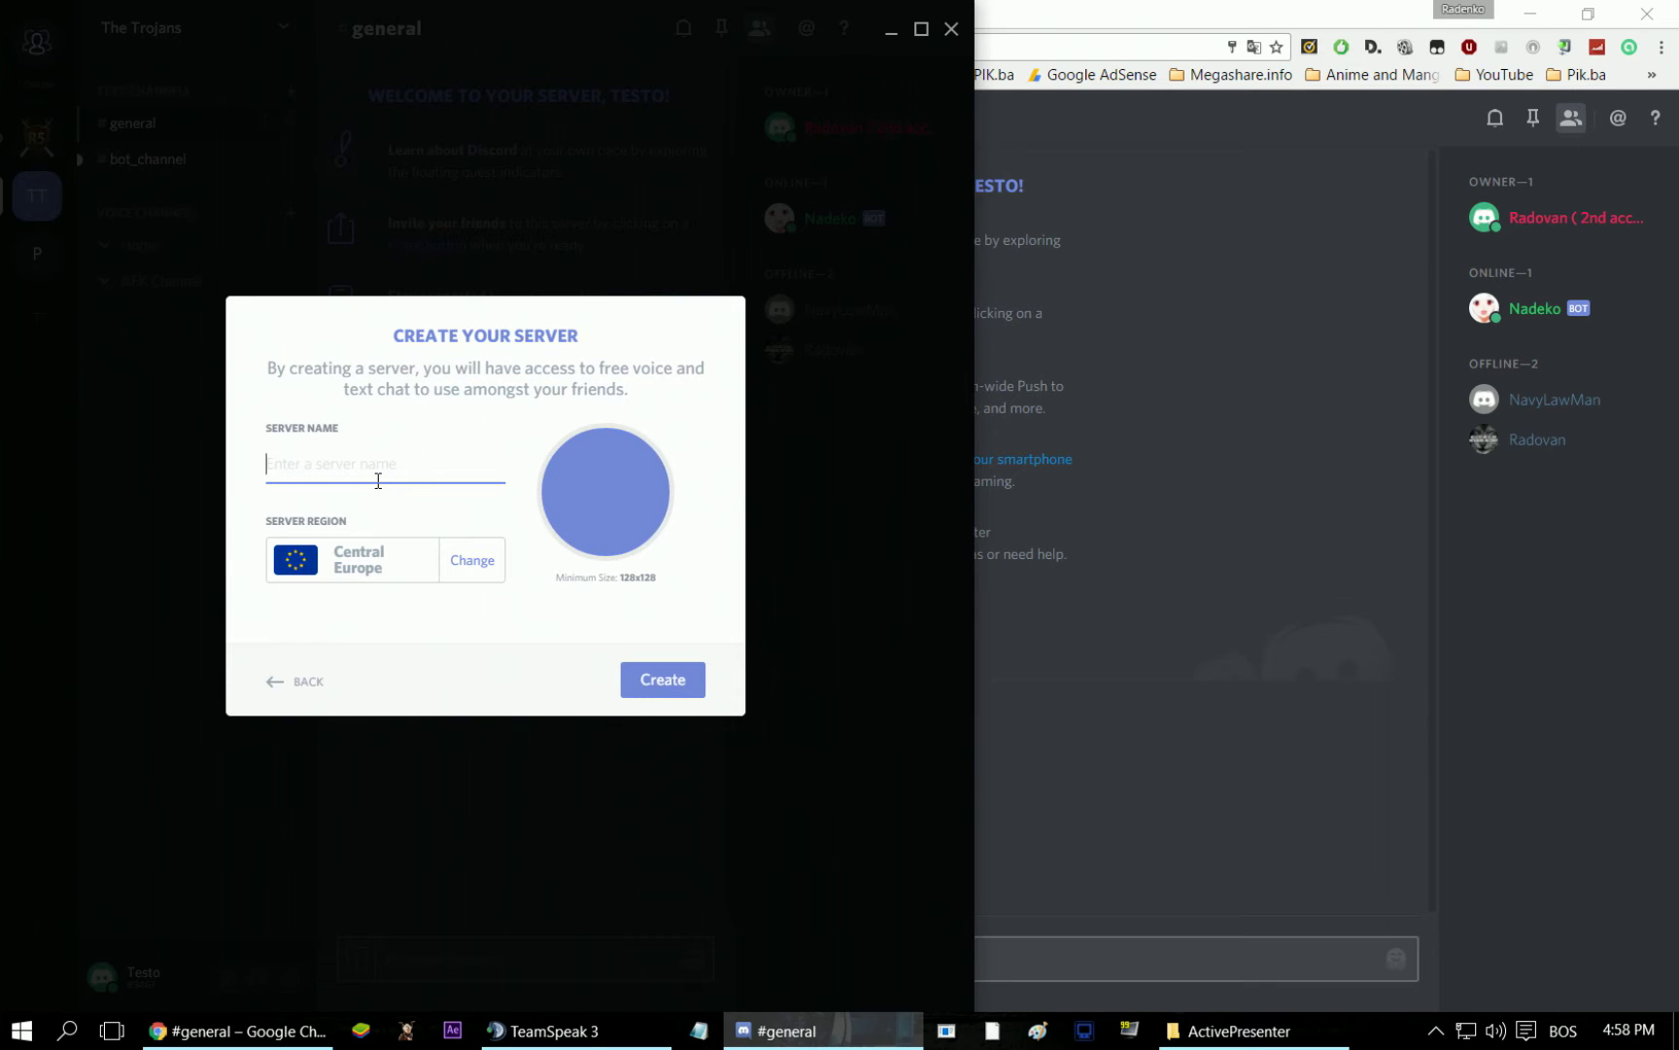
type("YouTube")
key("Return")
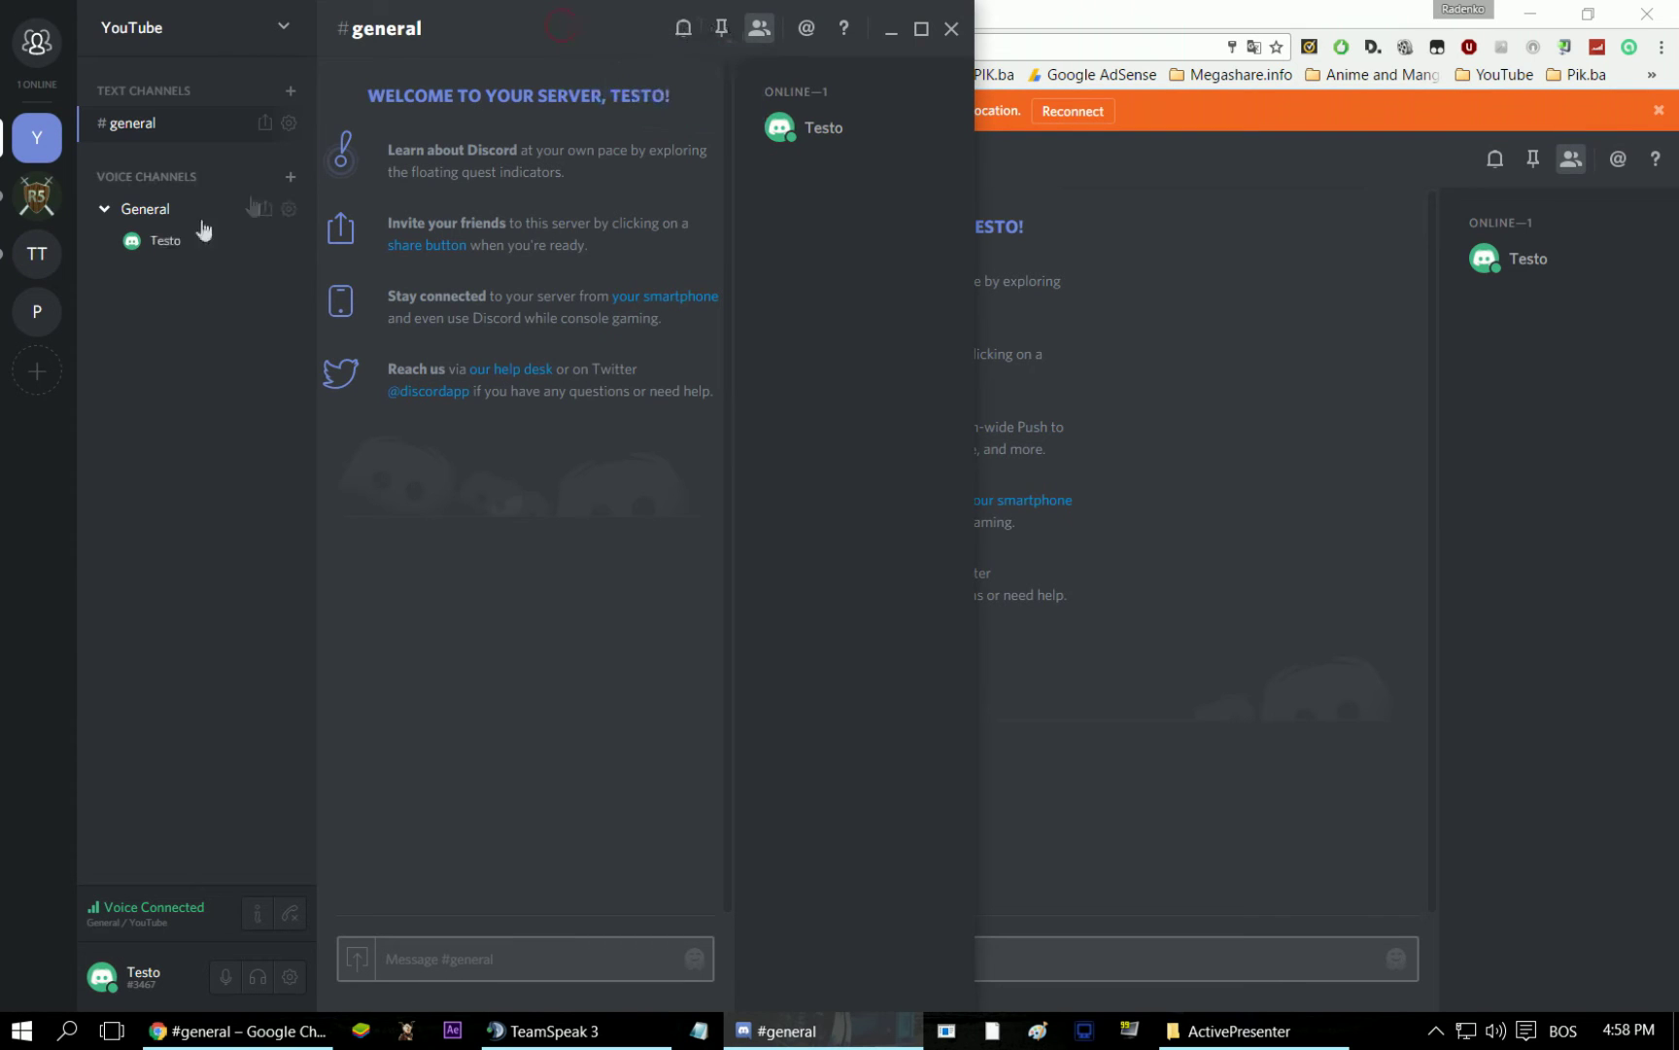
- Open the list of options for the YouTube server in Discord
right_click(37, 134)
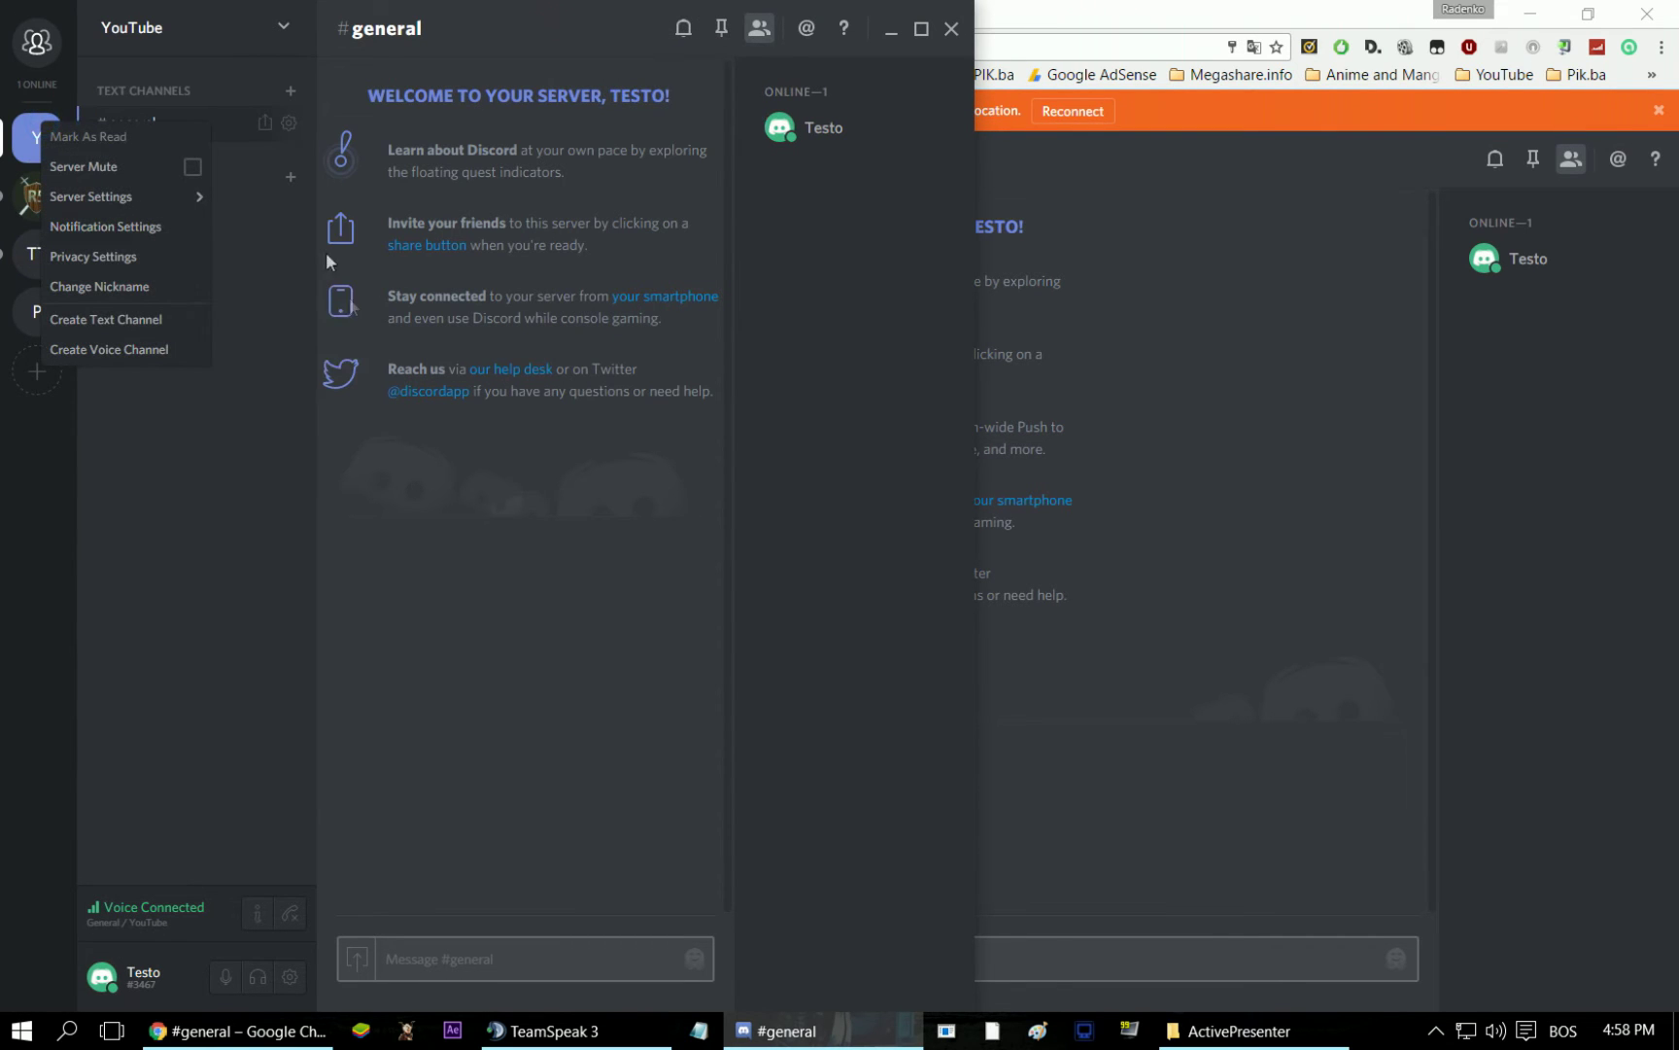